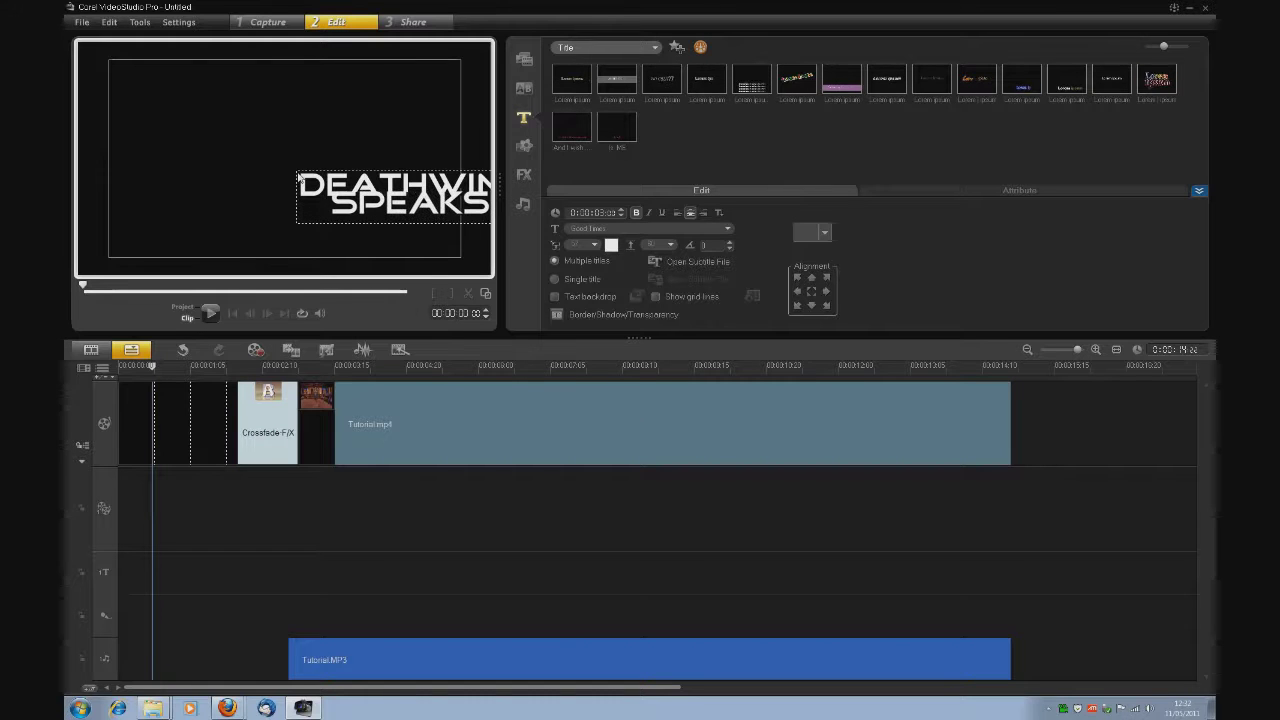
Place the "Deathwing speaks!!" title on the title track and align it to the centre of the frame.
{"action": "left_click", "coordinate": [231, 140]}
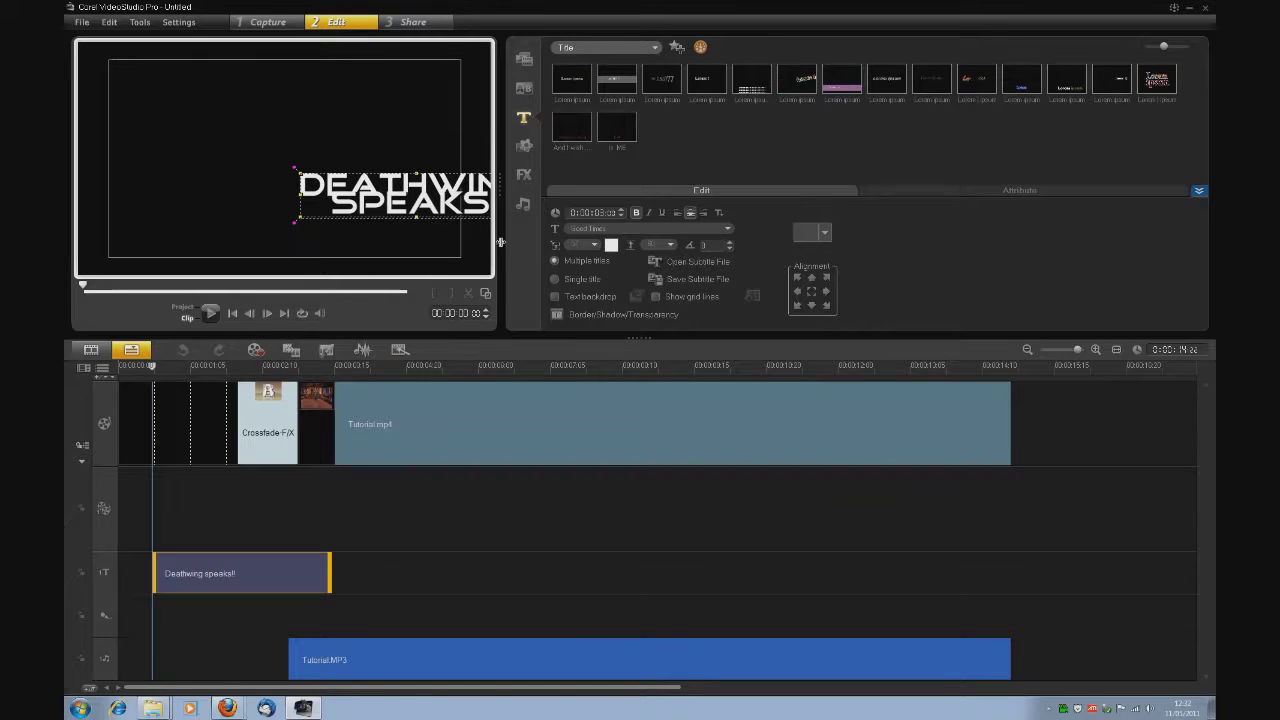
{"action": "left_click", "coordinate": [811, 291]}
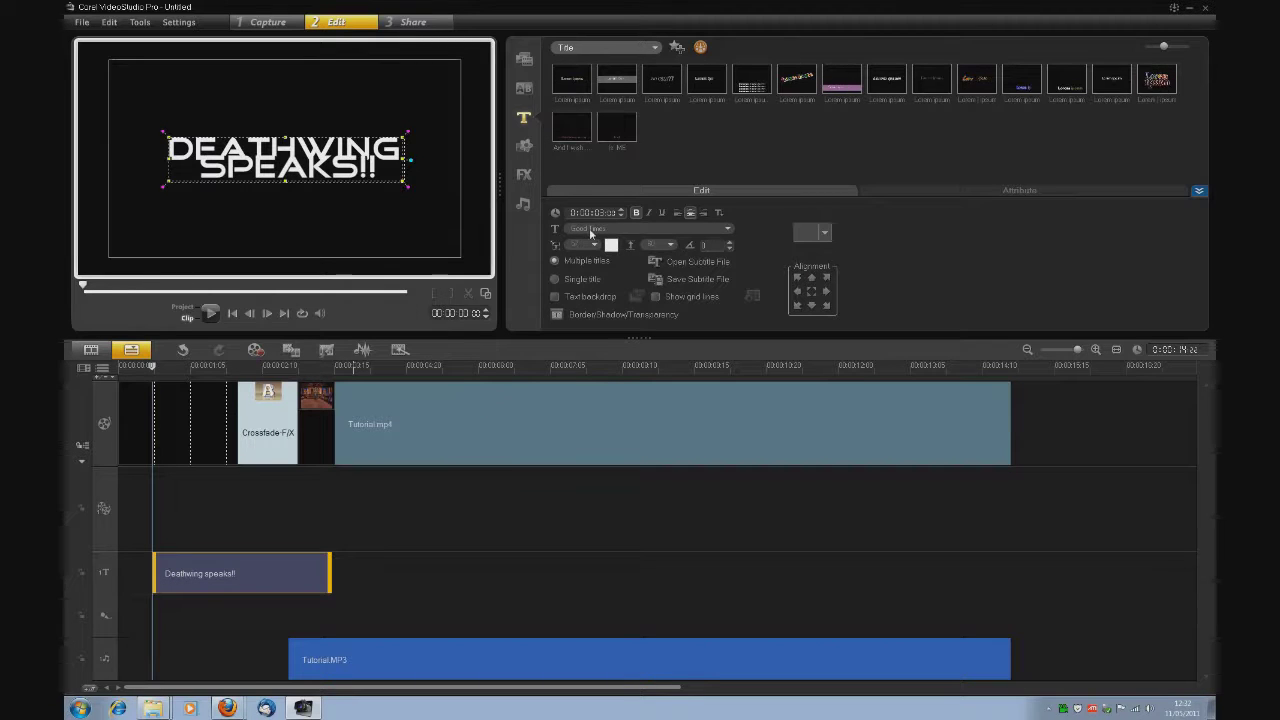
Try the Alien Encounters font on the title, switch the font to Andalus, and enlarge the title text.
{"action": "left_click", "coordinate": [728, 230]}
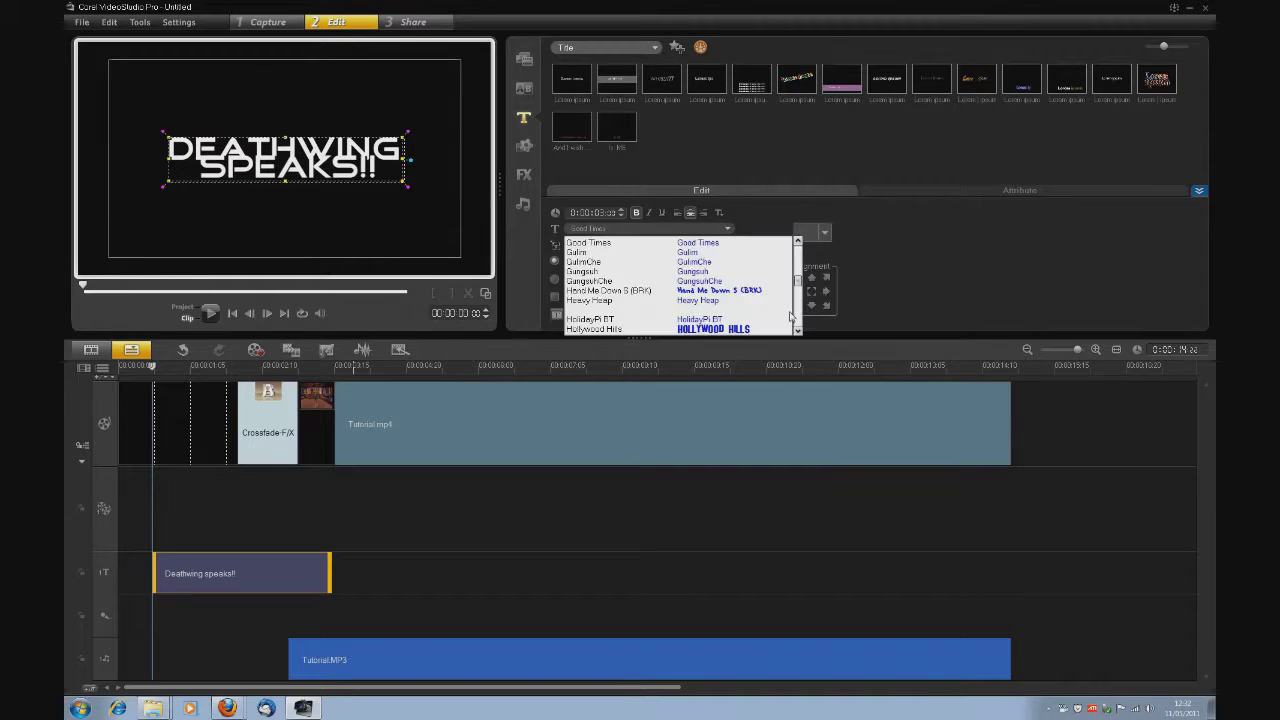
{"action": "left_click_drag", "start_coordinate": [802, 289], "coordinate": [800, 267]}
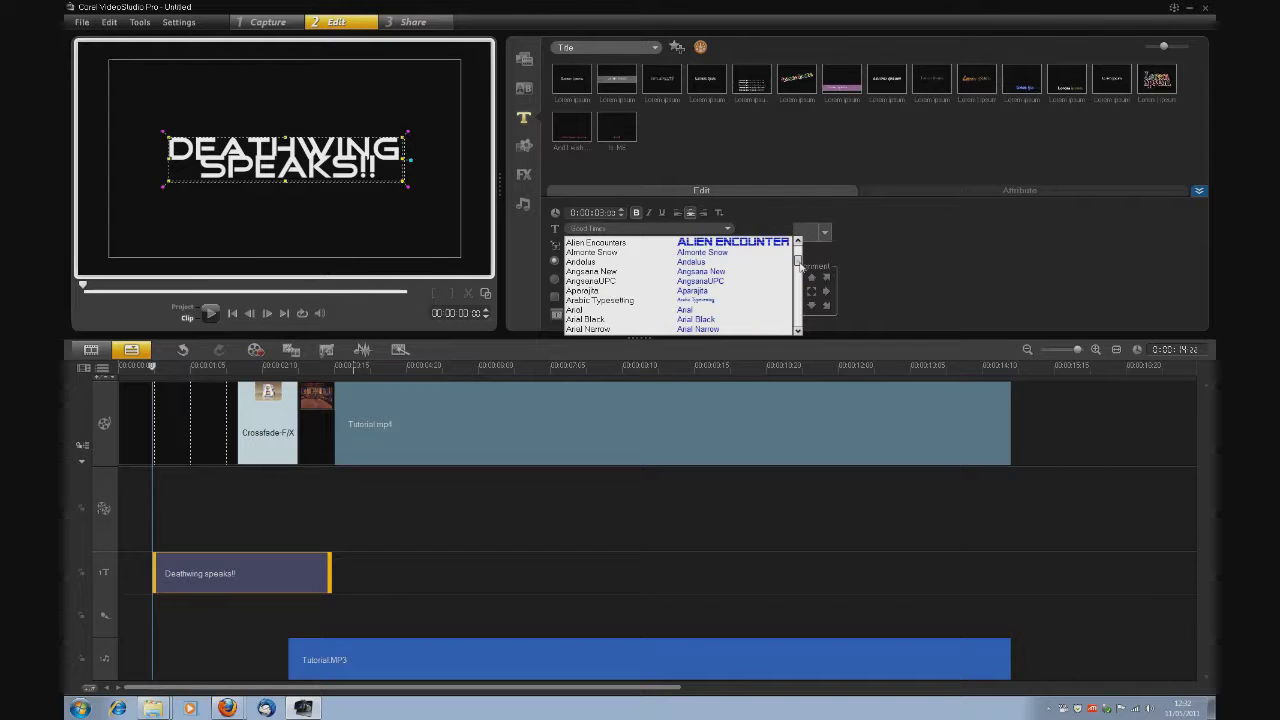
{"action": "left_click", "coordinate": [762, 242]}
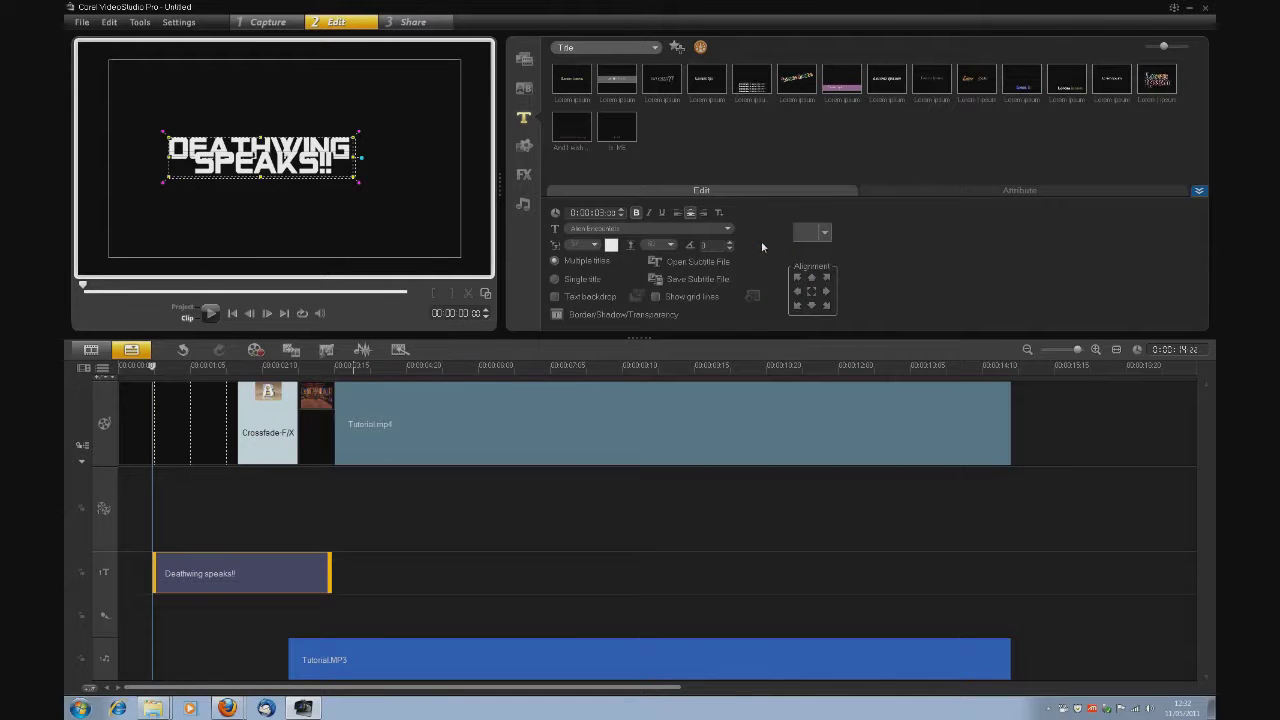
{"action": "left_click", "coordinate": [728, 229]}
{"action": "left_click", "coordinate": [739, 269]}
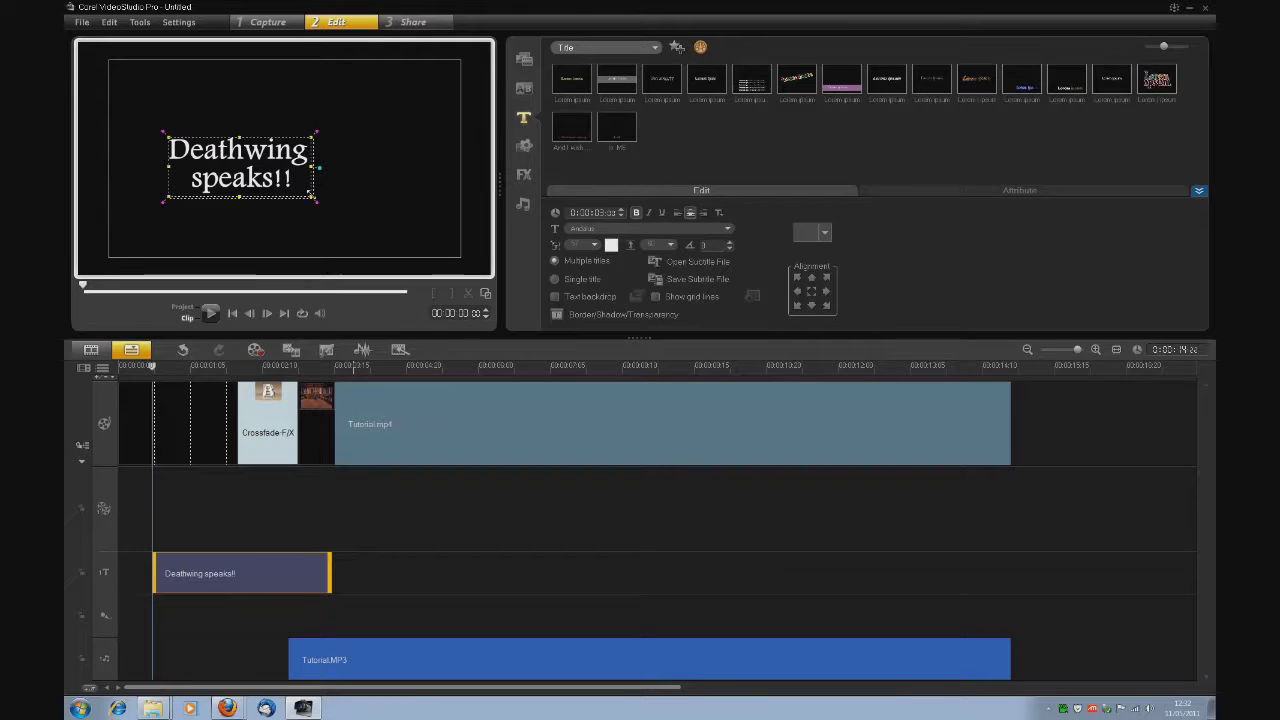
{"action": "left_click_drag", "start_coordinate": [372, 232], "coordinate": [377, 237]}
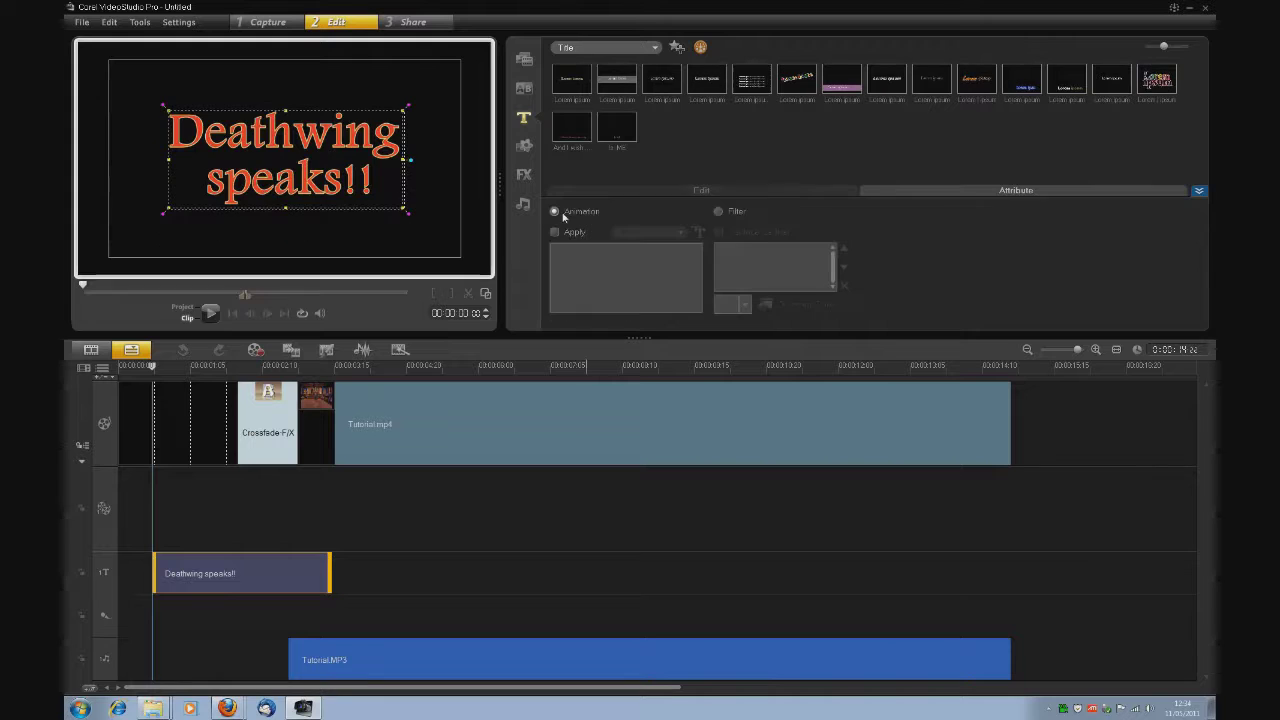
Apply the first text animation preset to the title and play the project from the title's start.
{"action": "left_click", "coordinate": [555, 233]}
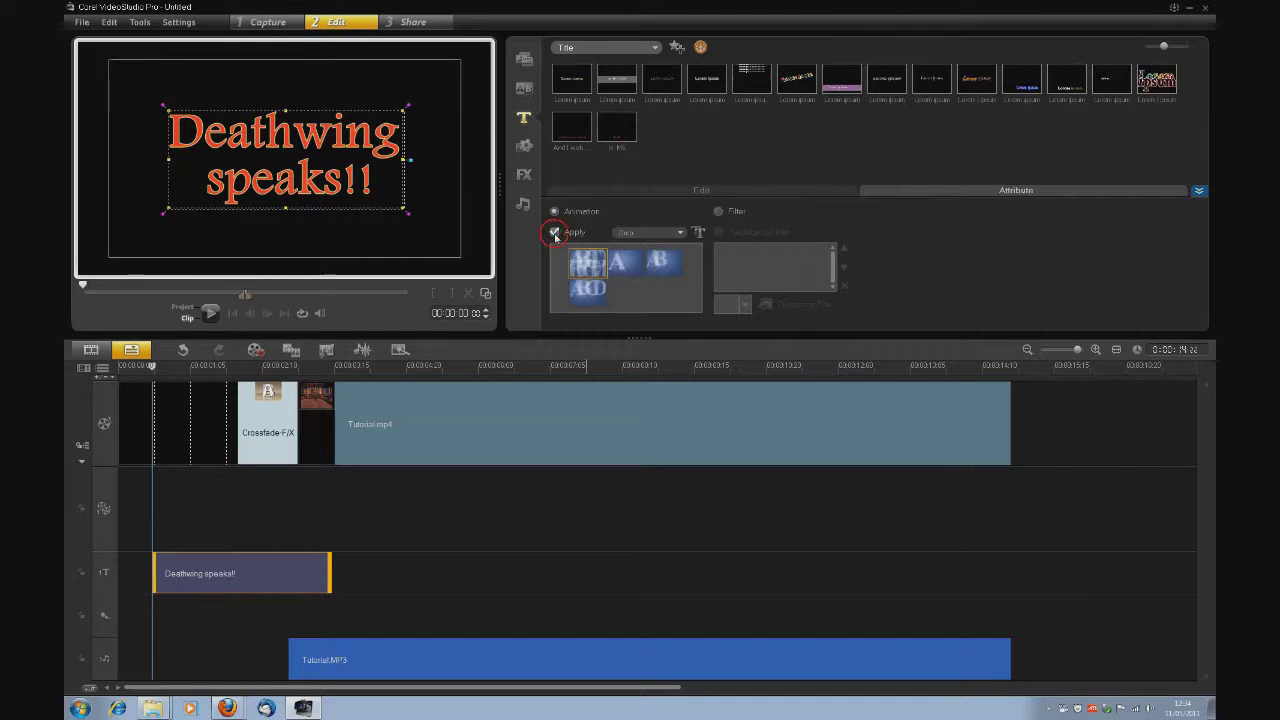
{"action": "left_click", "coordinate": [596, 268]}
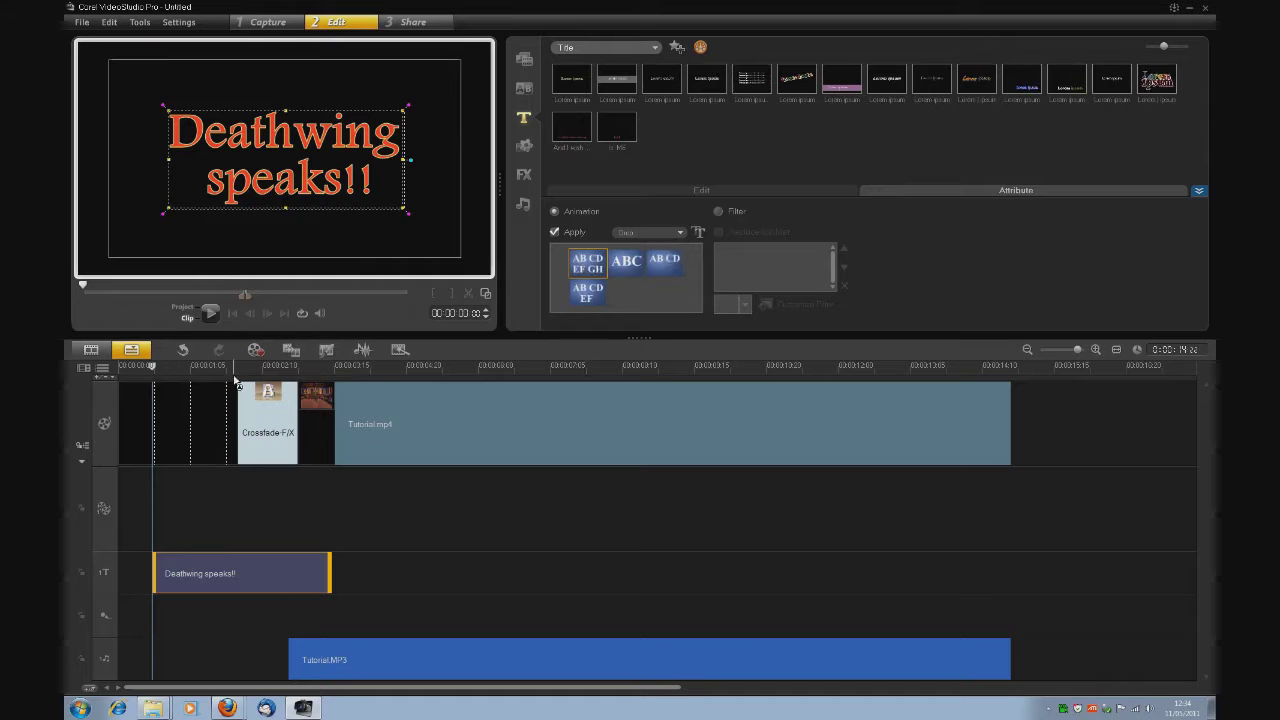
{"action": "left_click", "coordinate": [155, 368]}
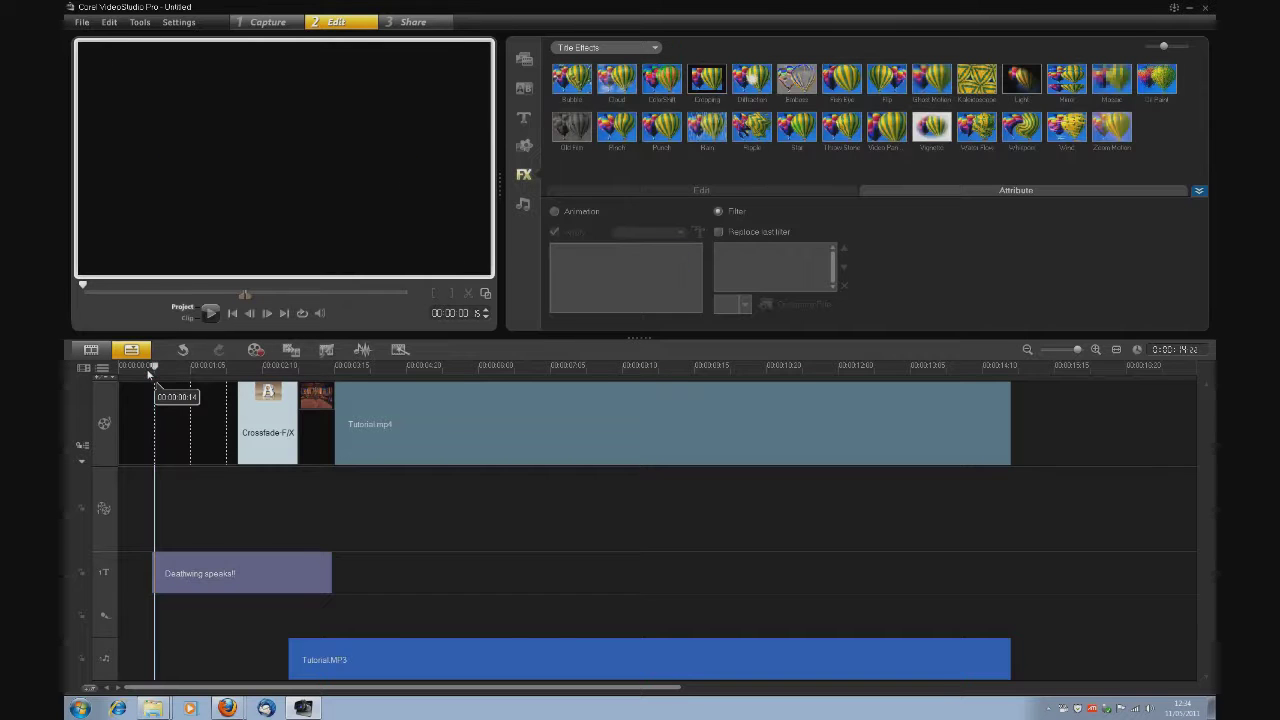
{"action": "key", "text": "space"}
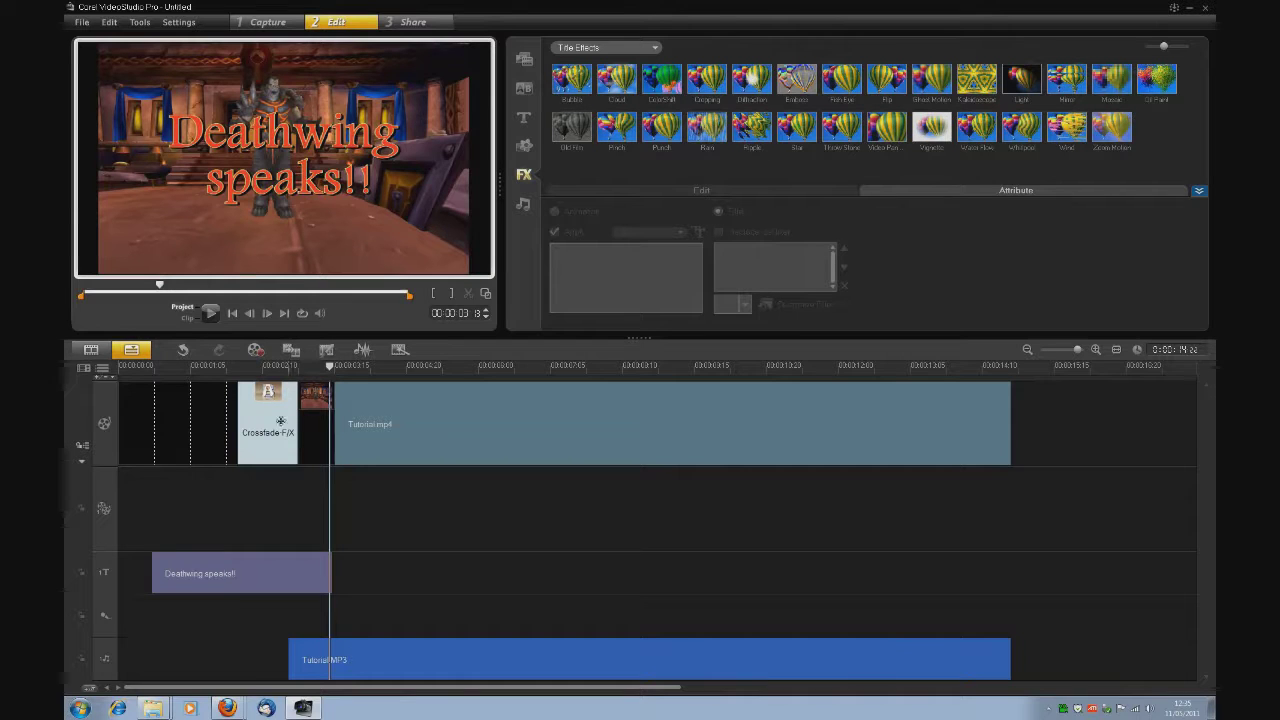
Move the title clip earlier to start at about 00:00:00:04 and preview it over the crossfade.
{"action": "left_click_drag", "start_coordinate": [254, 567], "coordinate": [229, 573]}
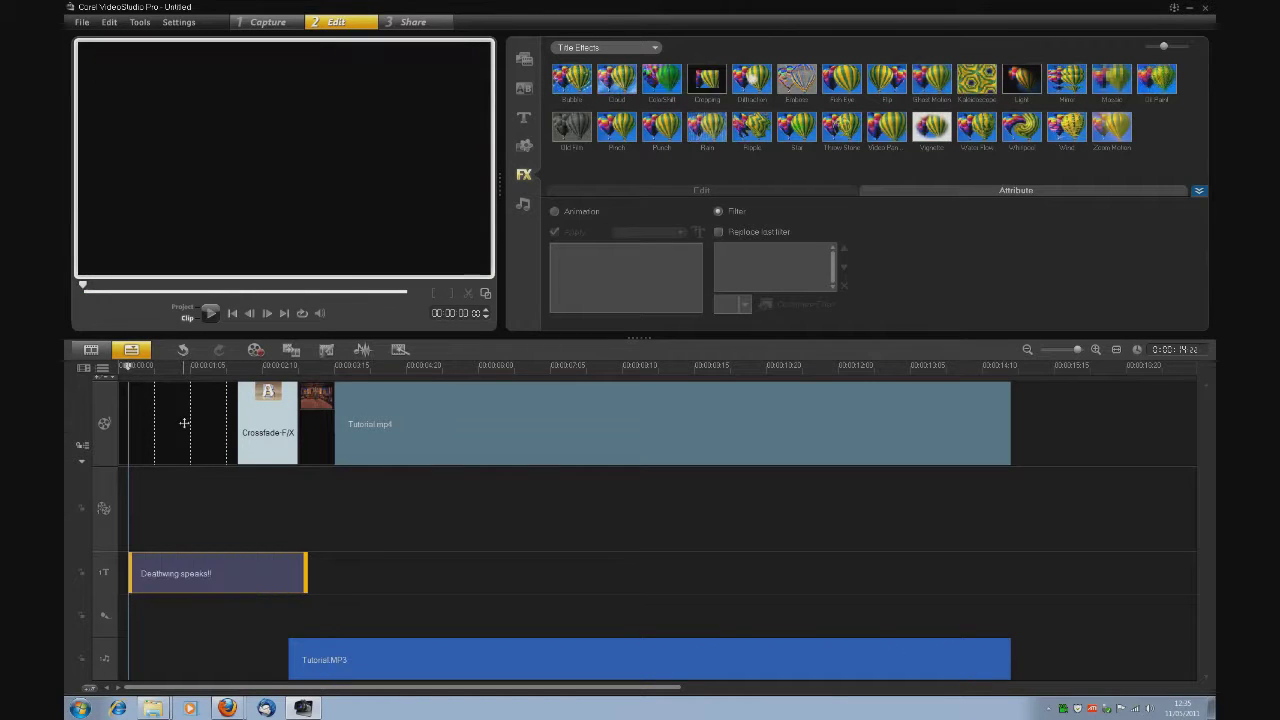
{"action": "left_click", "coordinate": [133, 385]}
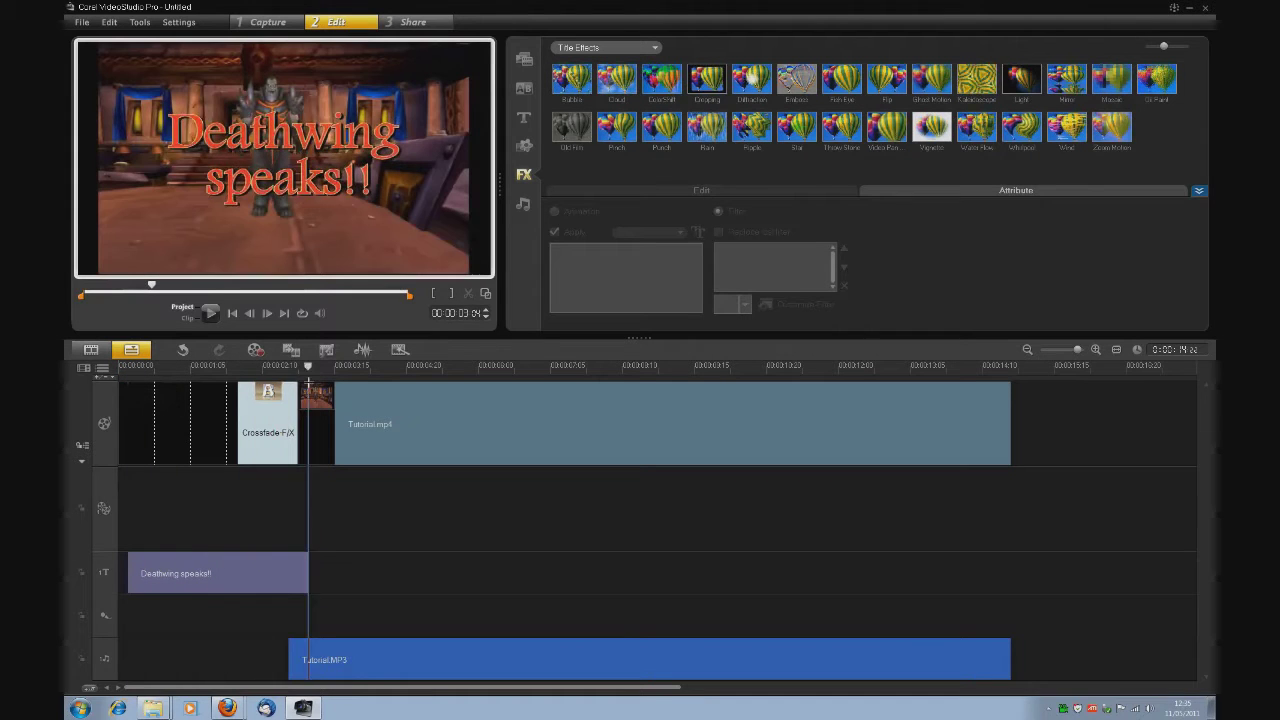
{"action": "left_click_drag", "start_coordinate": [279, 385], "coordinate": [252, 386]}
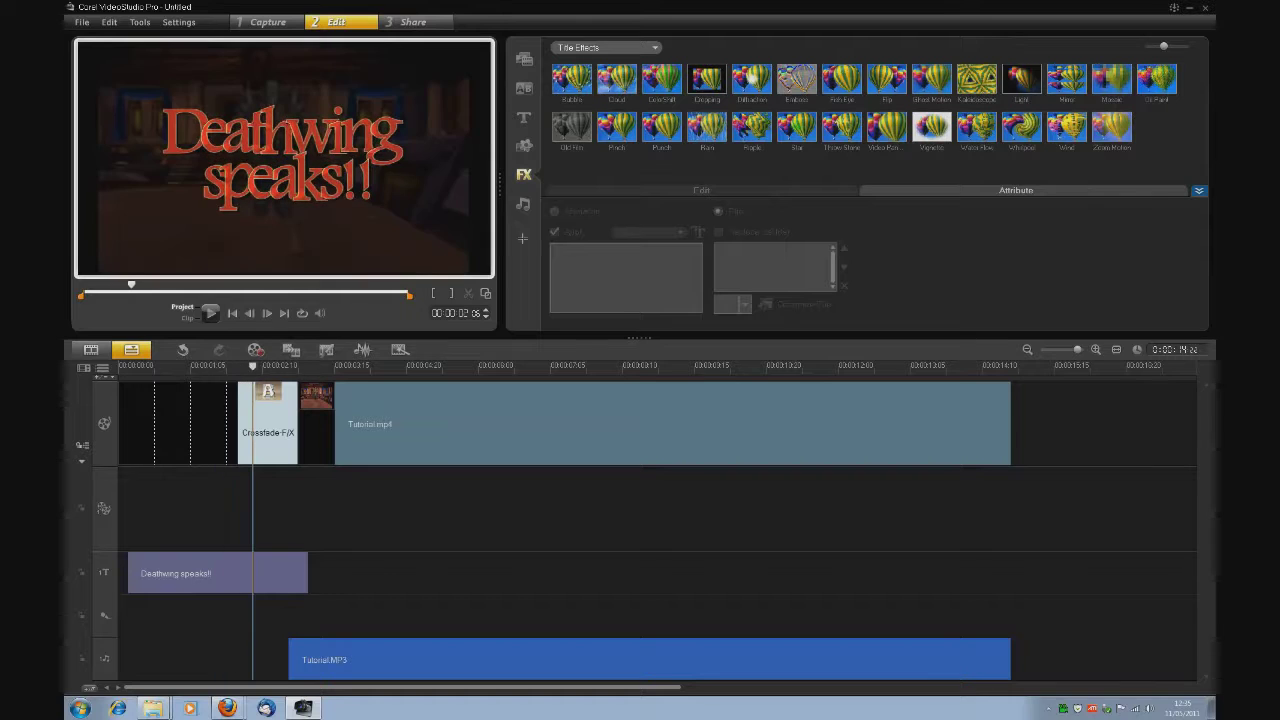
Try the Swing animation on the title, and set its animation type to Turn.
{"action": "left_click", "coordinate": [200, 573]}
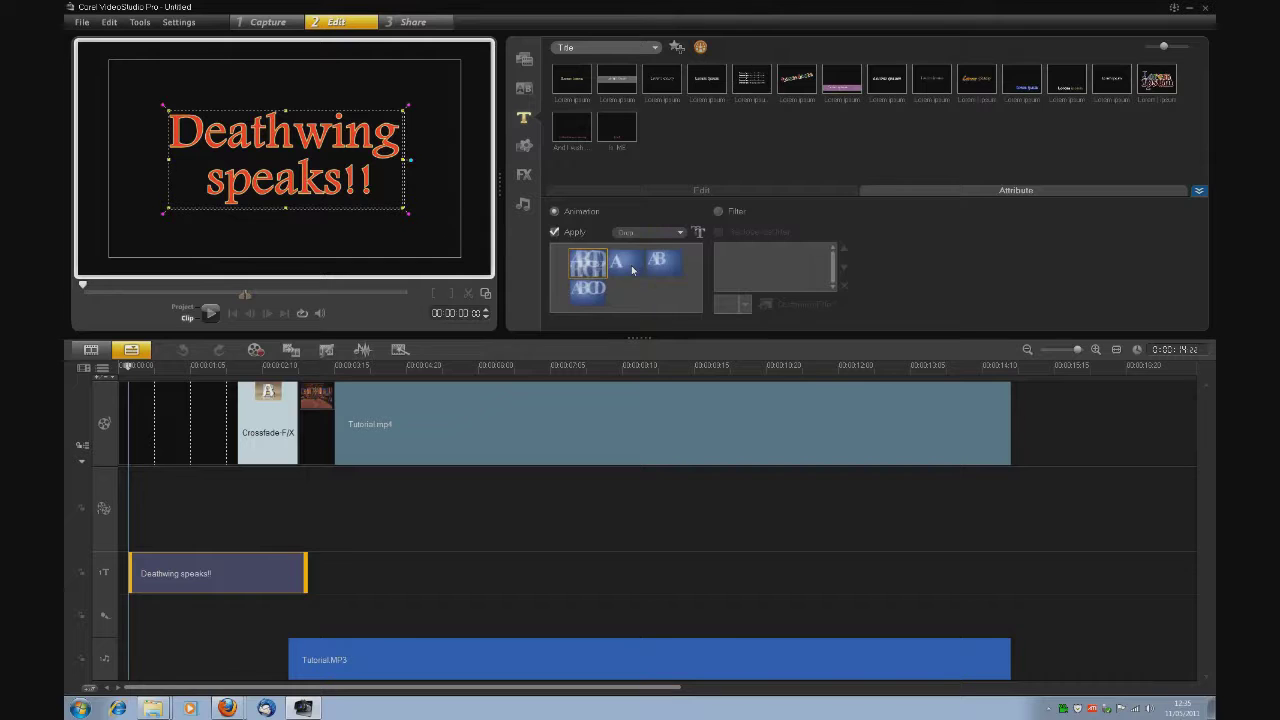
{"action": "left_click", "coordinate": [681, 233]}
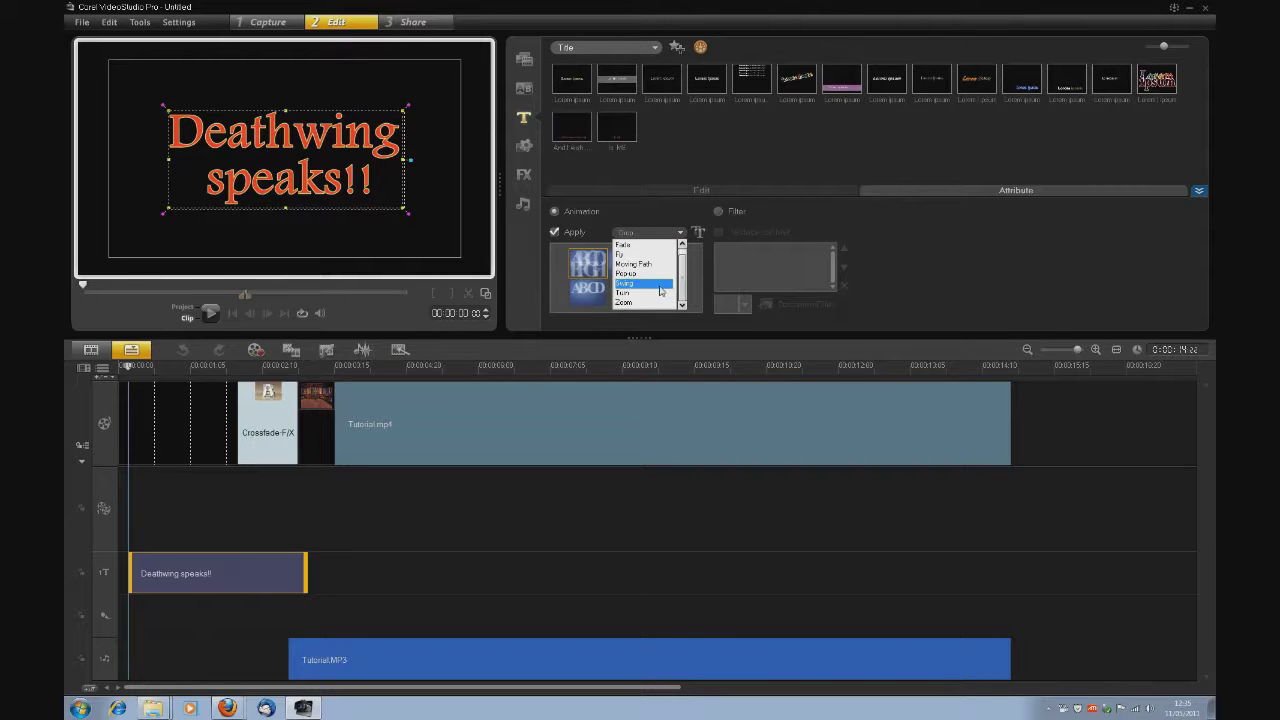
{"action": "left_click", "coordinate": [659, 285]}
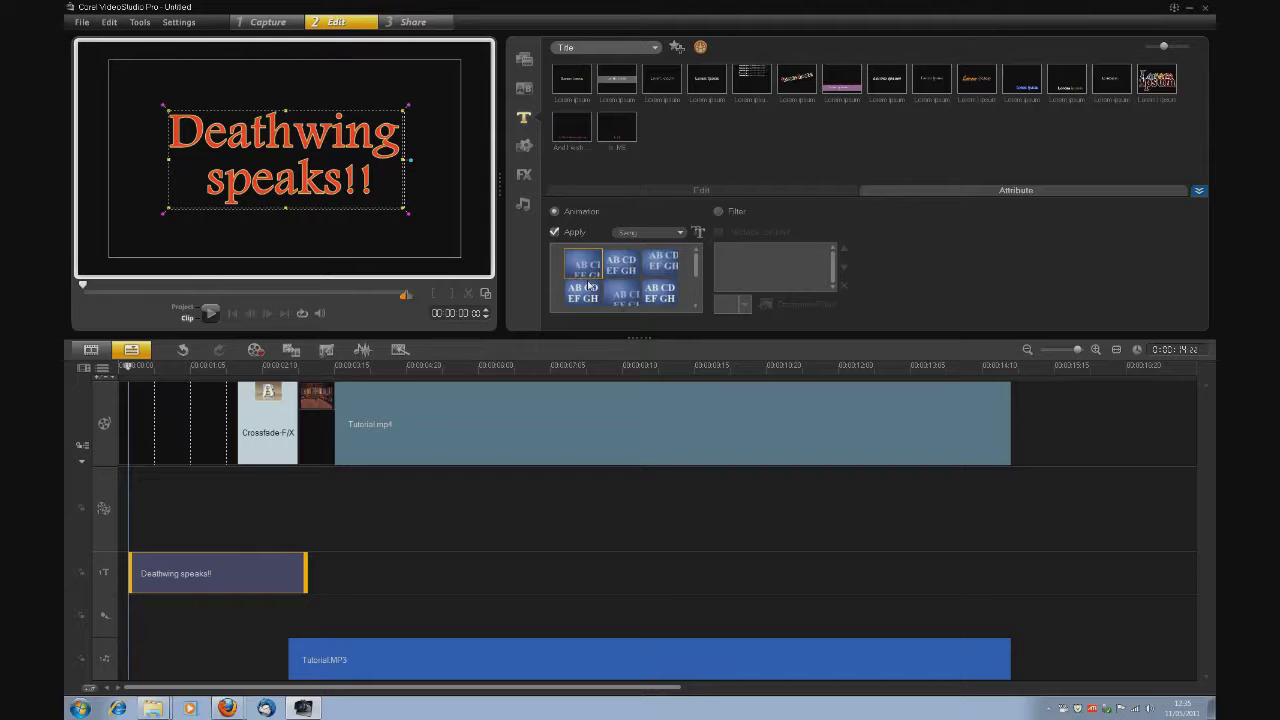
{"action": "left_click", "coordinate": [666, 233]}
{"action": "left_click", "coordinate": [648, 292]}
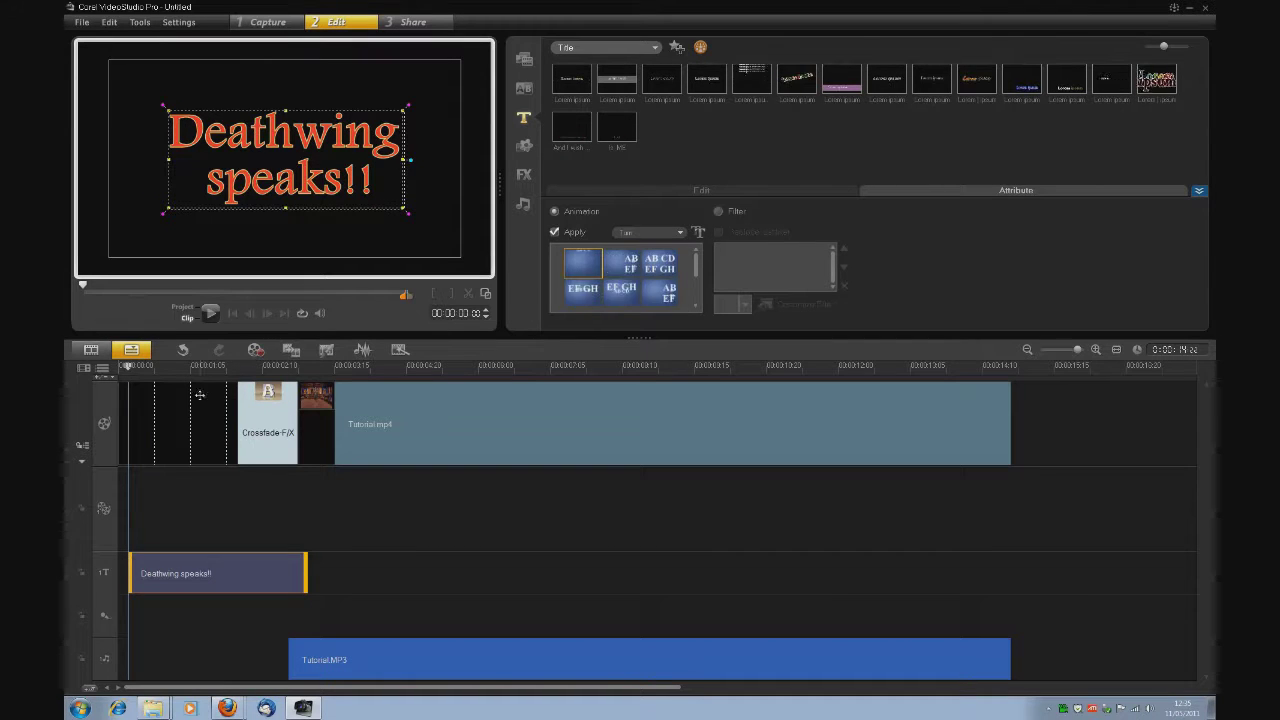
Play the title from near its start and scrub back over its ending to check the Turn animation.
{"action": "left_click_drag", "start_coordinate": [129, 366], "coordinate": [147, 368]}
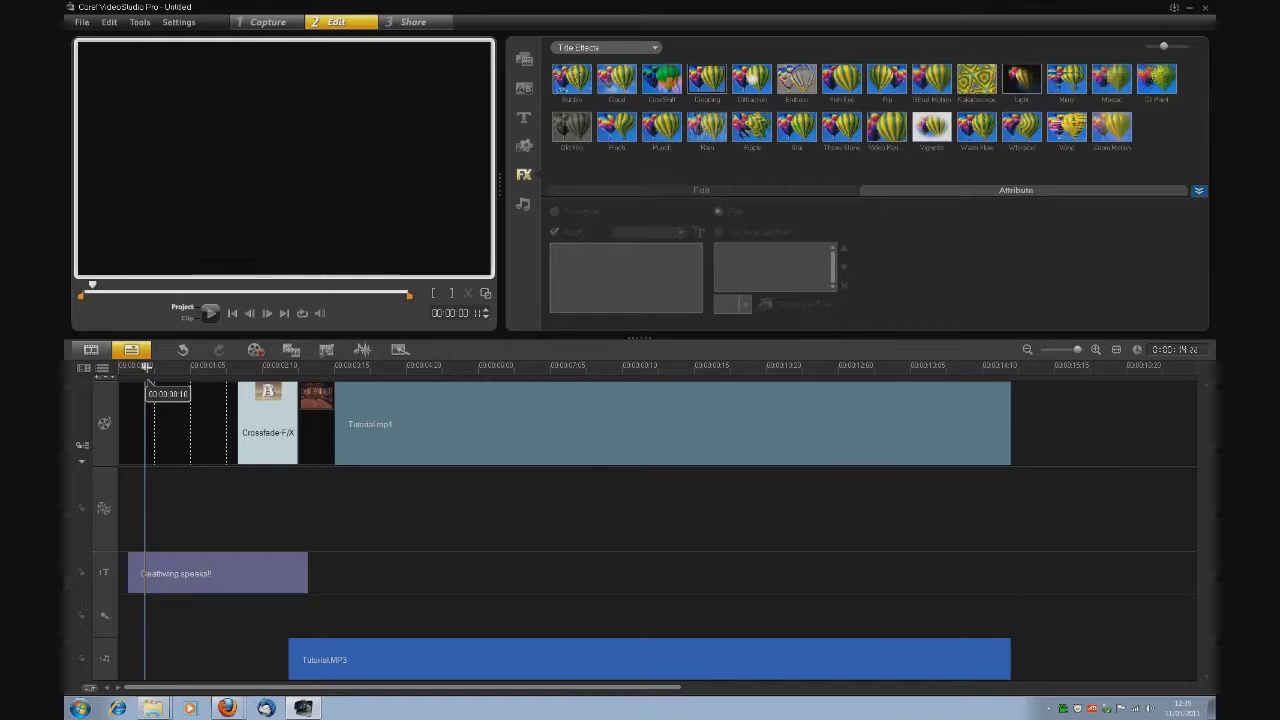
{"action": "key", "text": "space"}
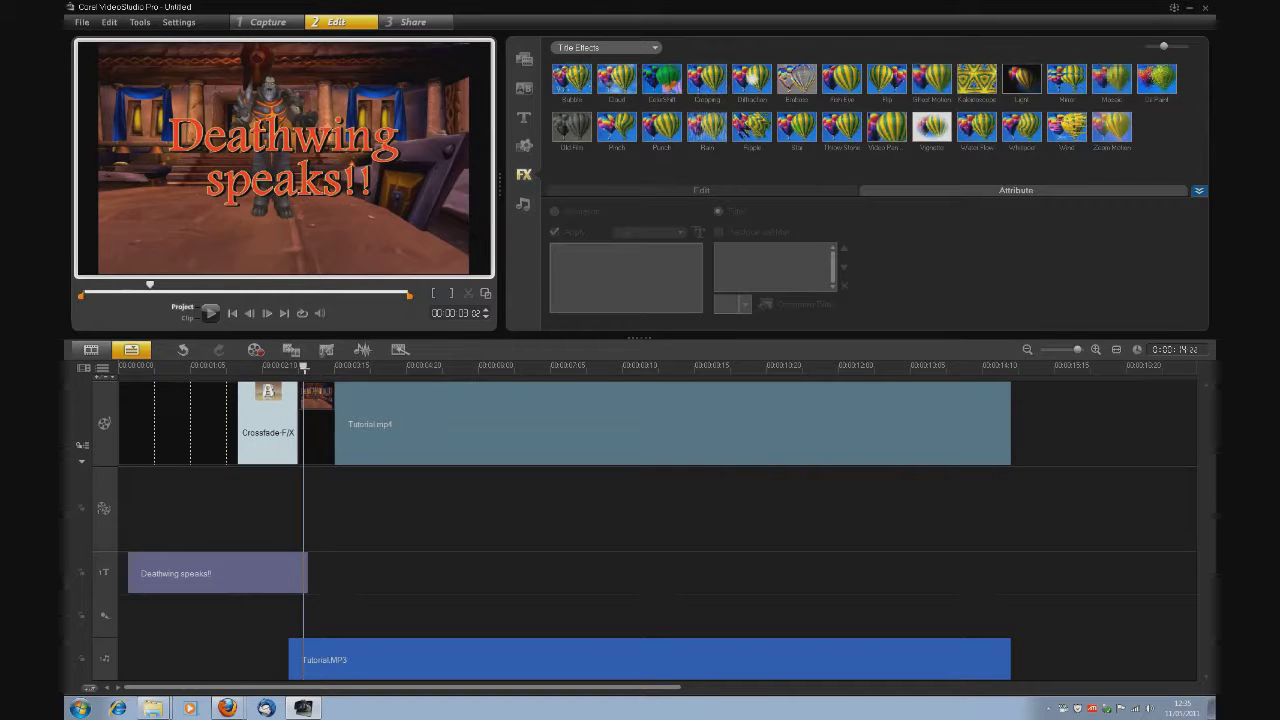
{"action": "mouse_move", "coordinate": [302, 367]}
{"action": "left_mouse_down"}
{"action": "mouse_move", "coordinate": [240, 367]}
{"action": "mouse_move", "coordinate": [311, 358]}
{"action": "mouse_move", "coordinate": [292, 366]}
{"action": "left_mouse_up"}
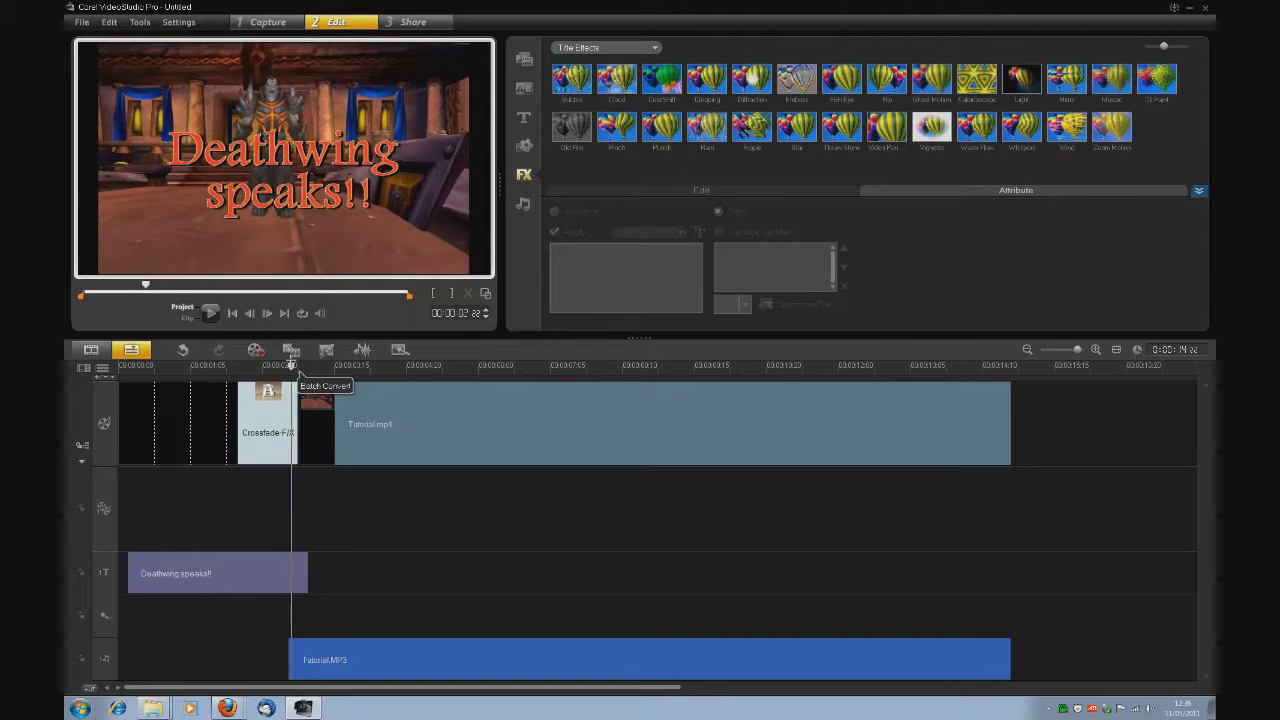
Copy the title clip, place the copy directly after the original at about 00:00:03:04, and scrub across the join.
{"action": "left_click", "coordinate": [243, 563]}
{"action": "right_click", "coordinate": [243, 563]}
{"action": "left_click", "coordinate": [265, 574]}
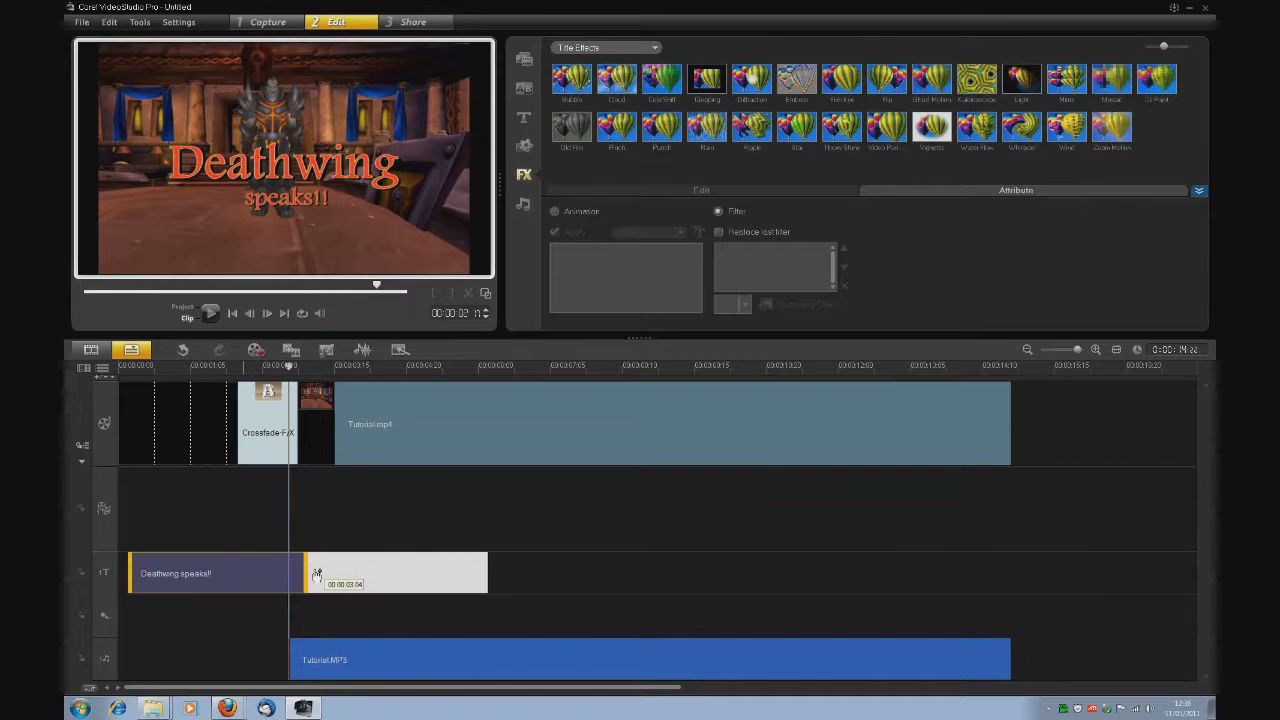
{"action": "left_click", "coordinate": [331, 569]}
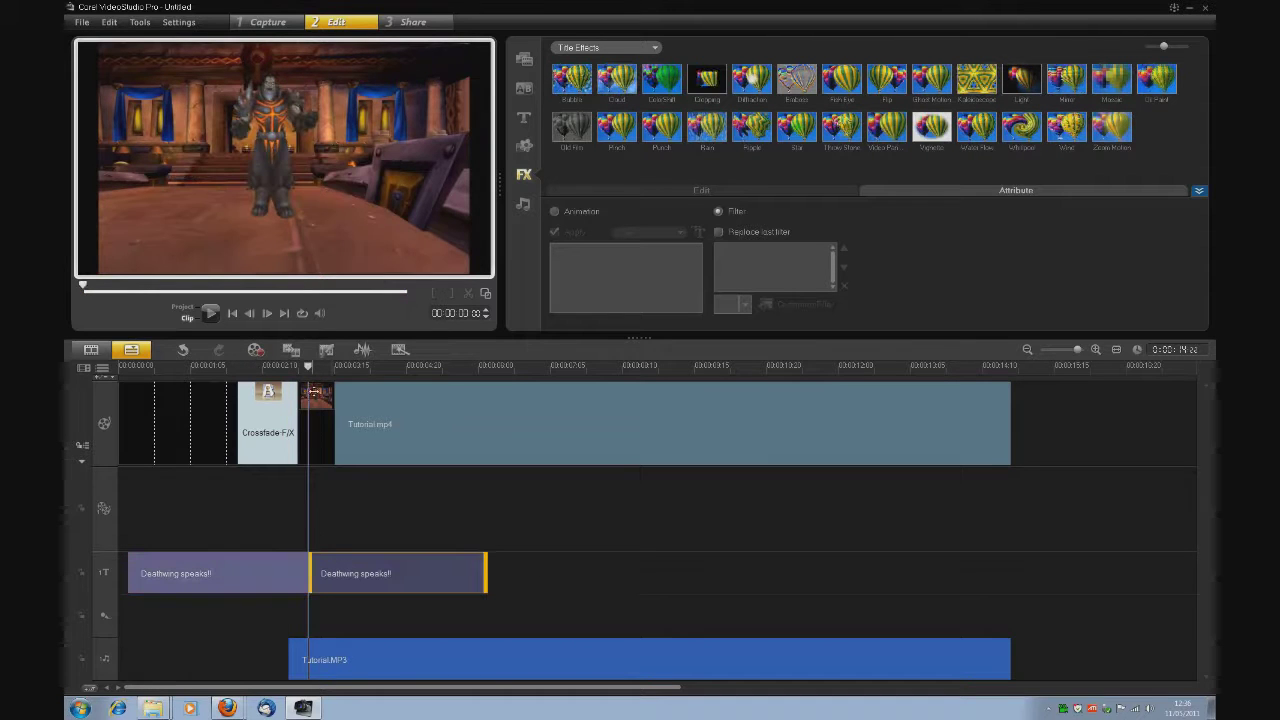
{"action": "left_click", "coordinate": [298, 367]}
{"action": "mouse_move", "coordinate": [317, 367]}
{"action": "left_mouse_down"}
{"action": "mouse_move", "coordinate": [274, 367]}
{"action": "mouse_move", "coordinate": [416, 370]}
{"action": "mouse_move", "coordinate": [309, 367]}
{"action": "left_mouse_up"}
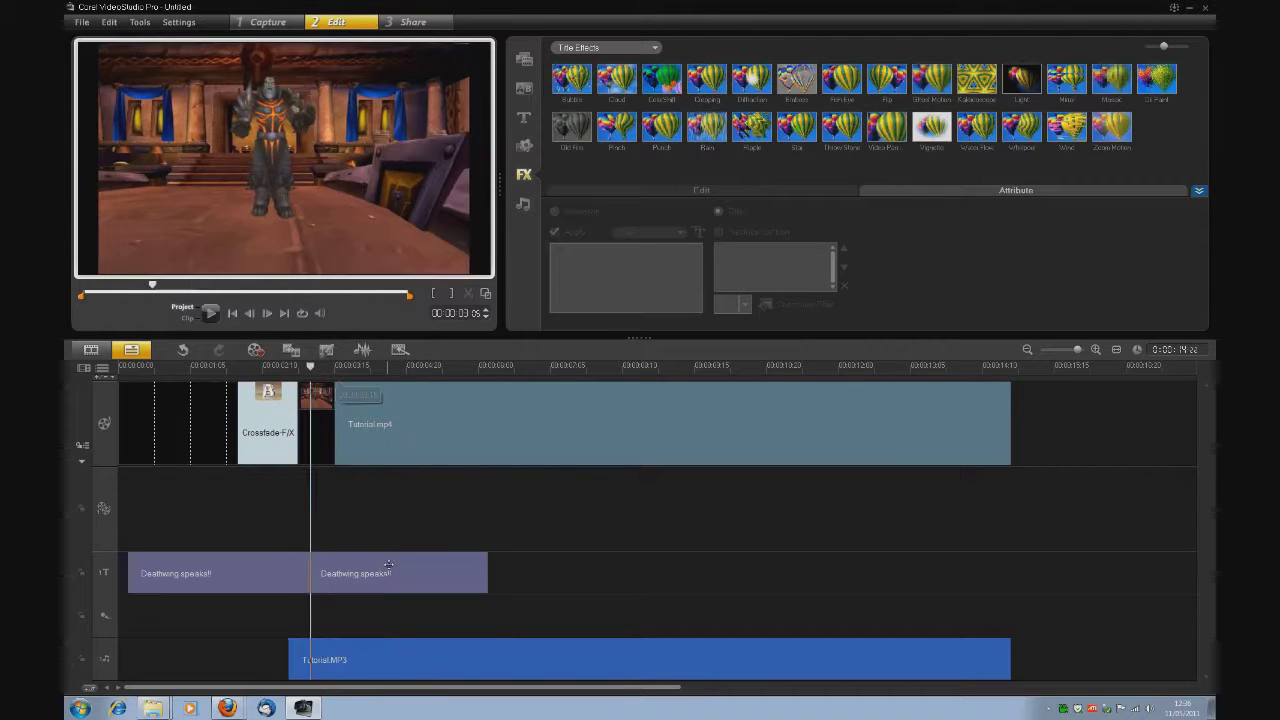
Set the second title clip's animation type to Fade and customize it to the Fade-out style.
{"action": "left_click", "coordinate": [390, 572]}
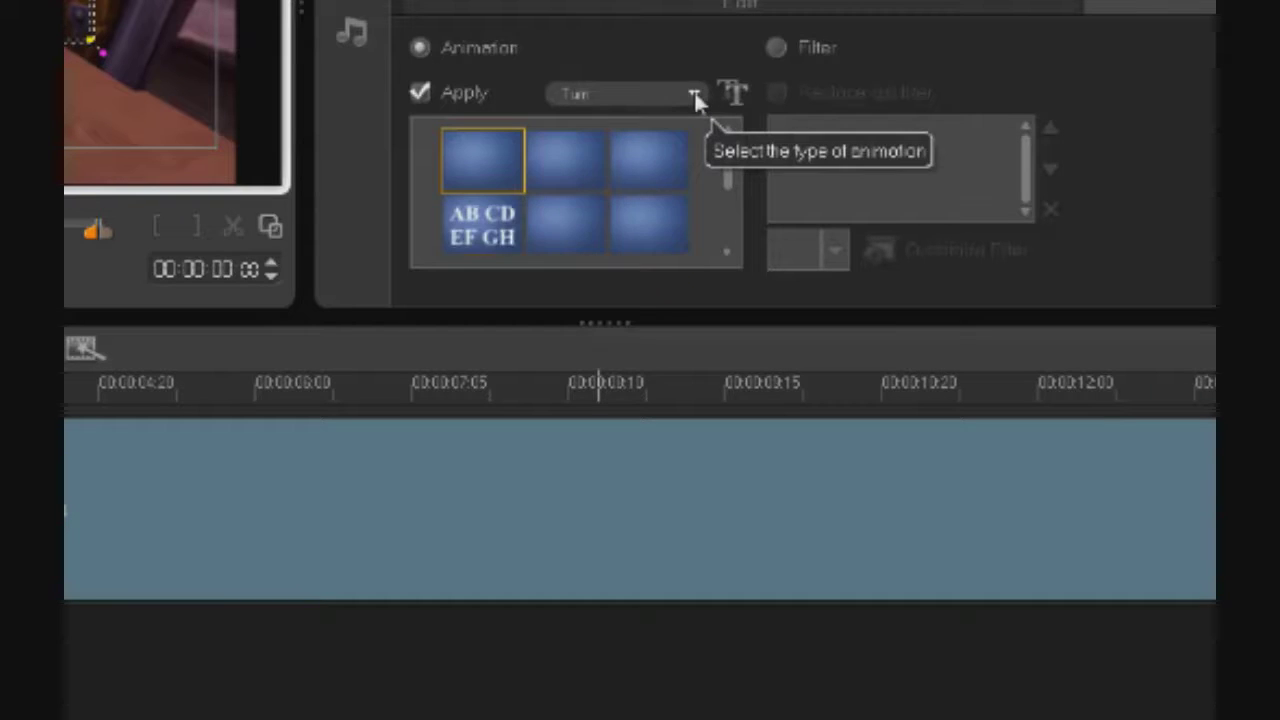
{"action": "left_click", "coordinate": [693, 92]}
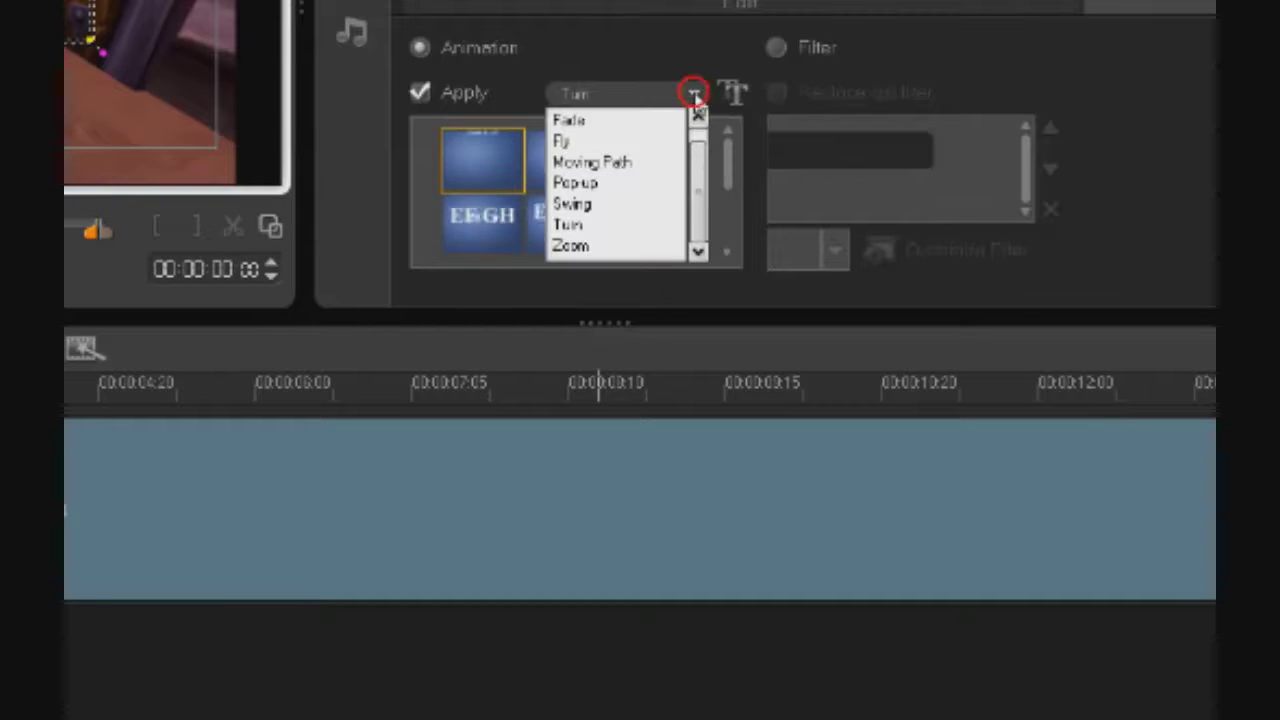
{"action": "left_click", "coordinate": [629, 122]}
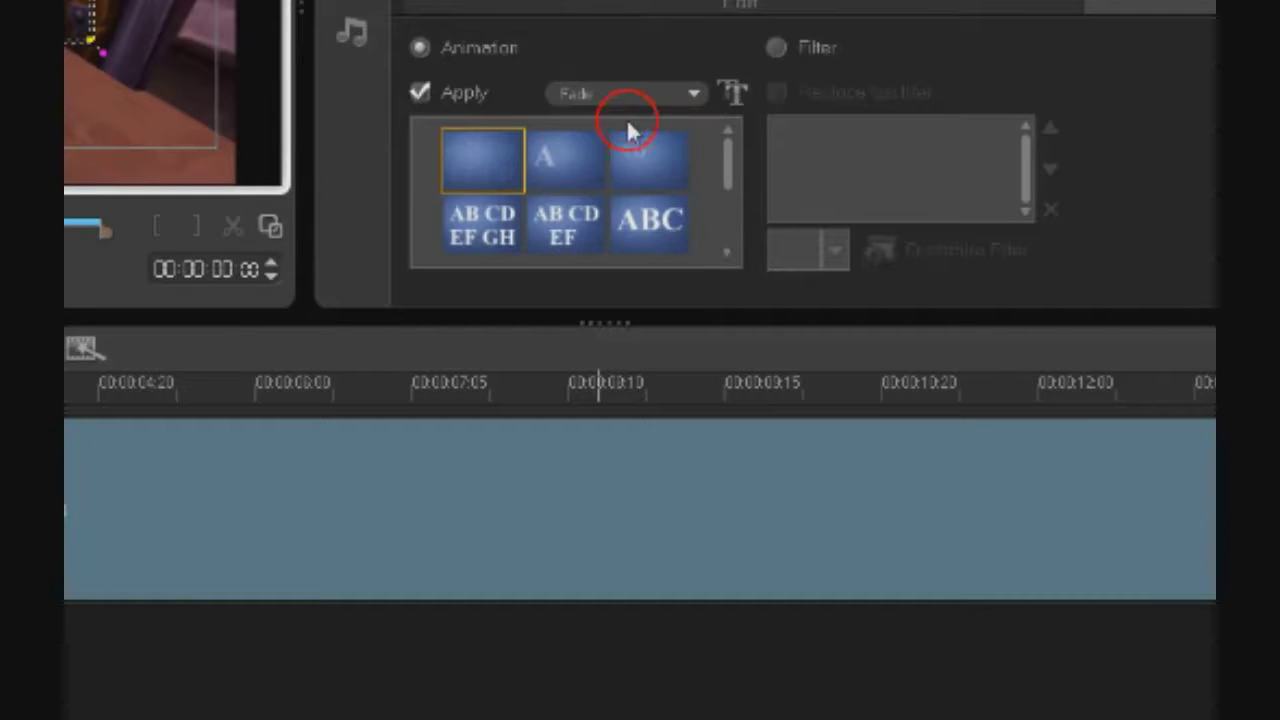
{"action": "left_click", "coordinate": [733, 92]}
{"action": "left_click", "coordinate": [1046, 201]}
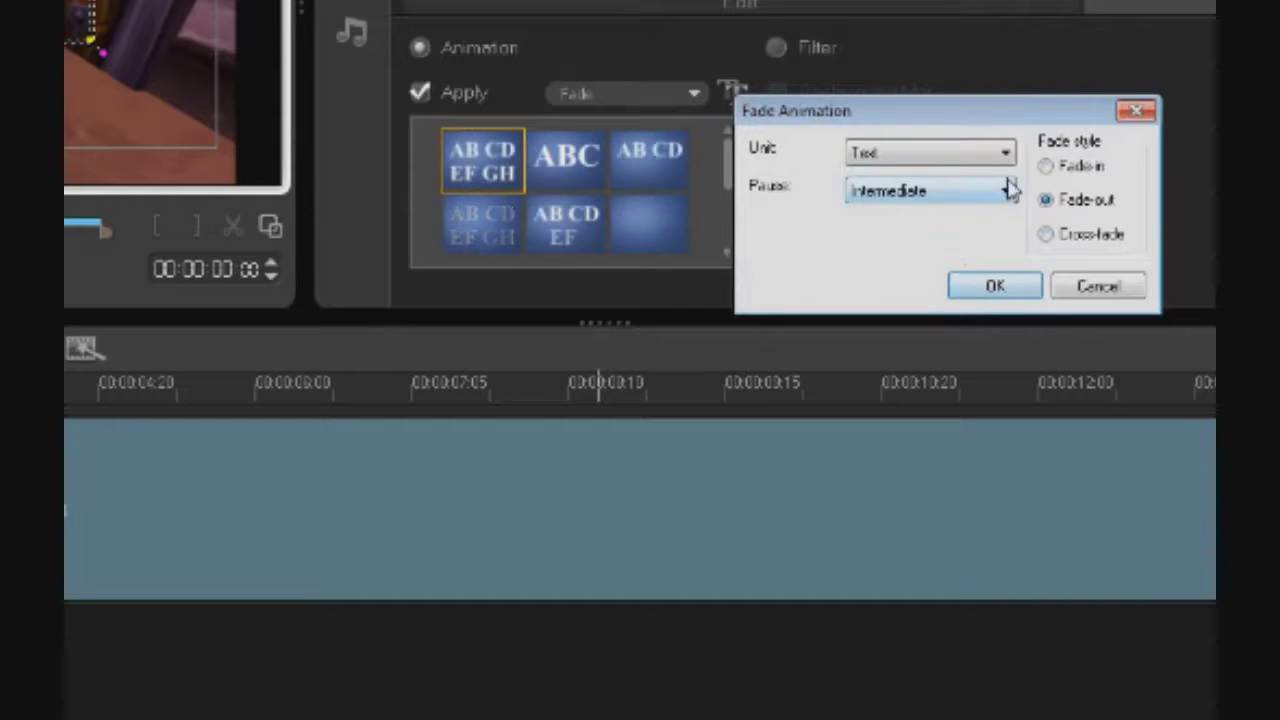
{"action": "left_click", "coordinate": [971, 292]}
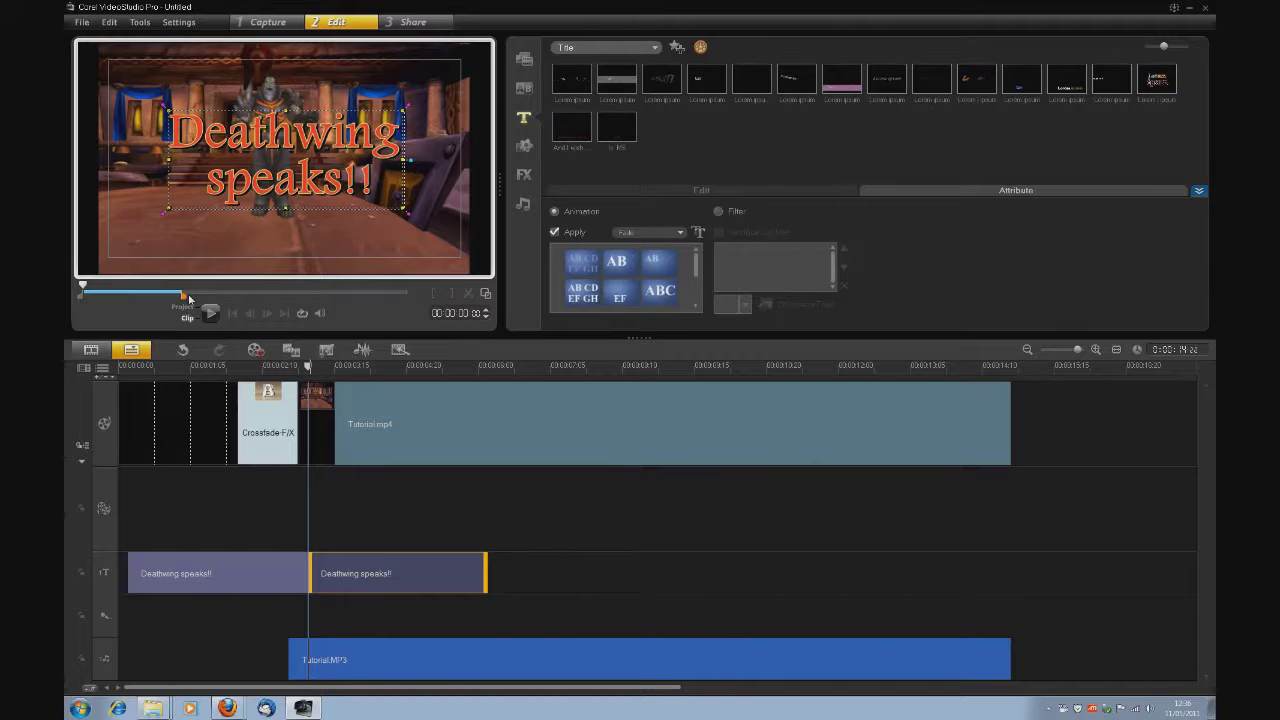
Scrub around the join between the two title clips and play the whole project from the beginning.
{"action": "left_click", "coordinate": [310, 368]}
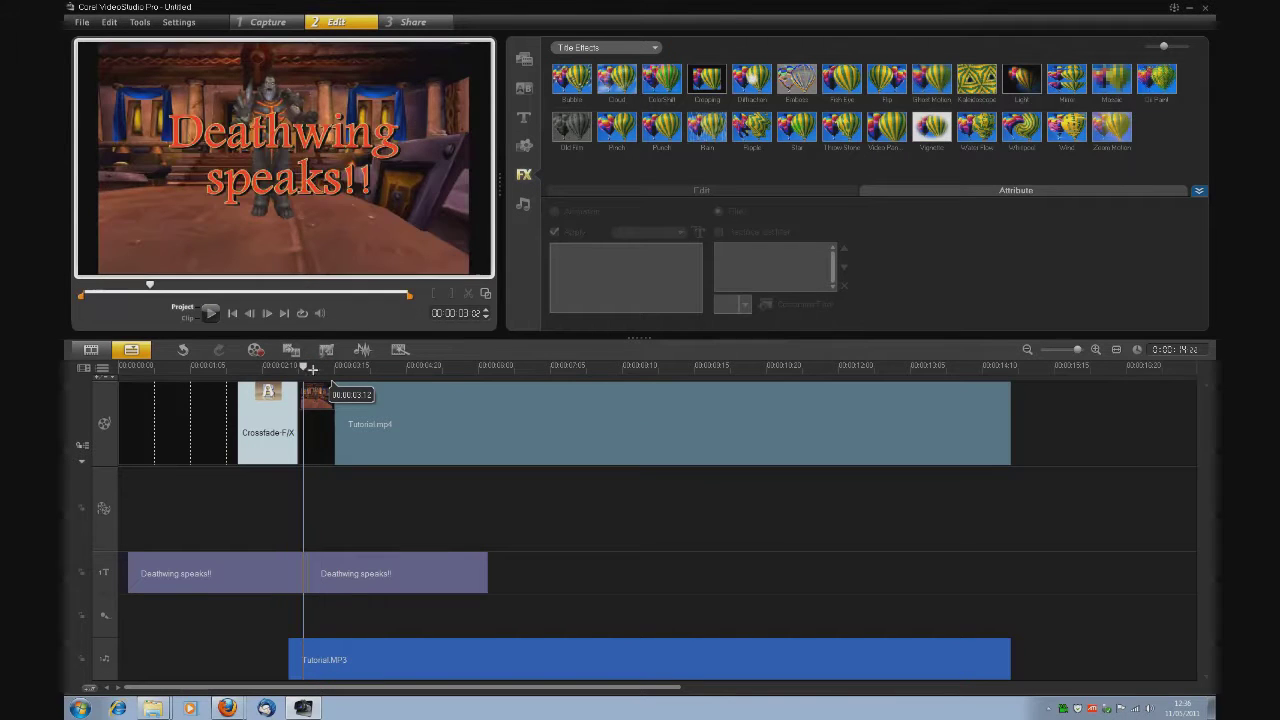
{"action": "left_click", "coordinate": [298, 367]}
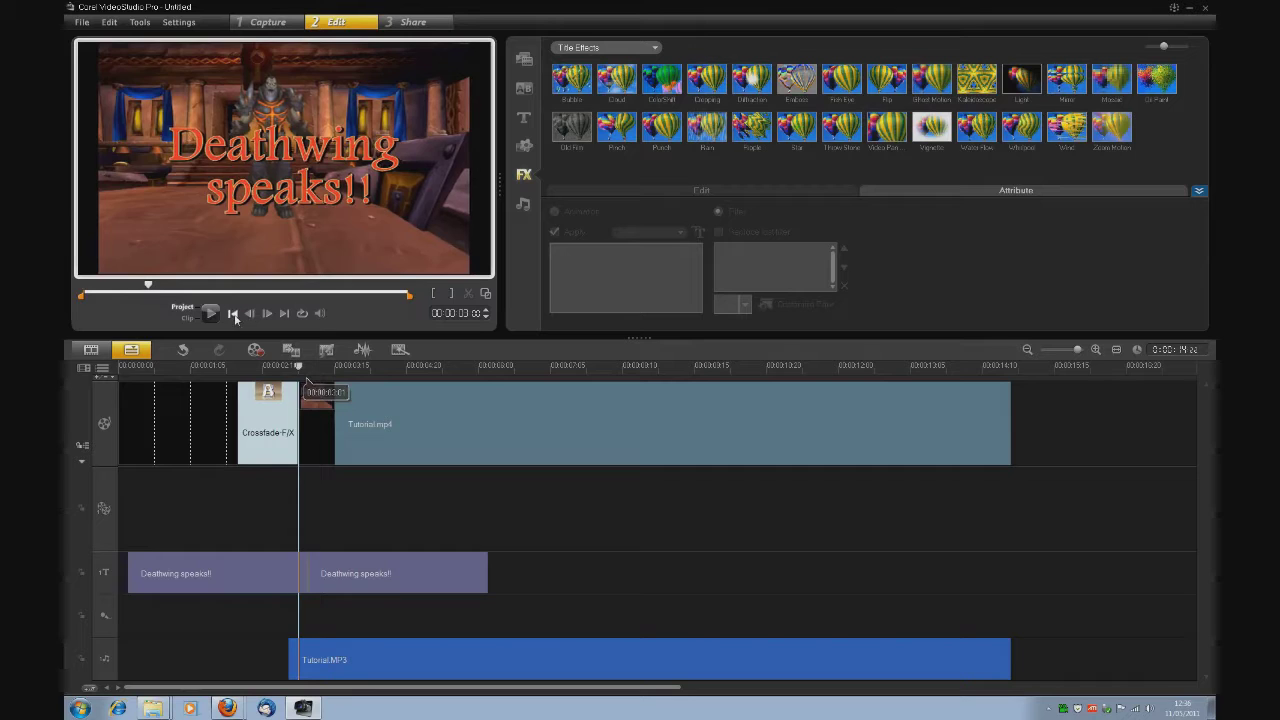
{"action": "left_click", "coordinate": [233, 313]}
{"action": "left_click", "coordinate": [212, 313]}
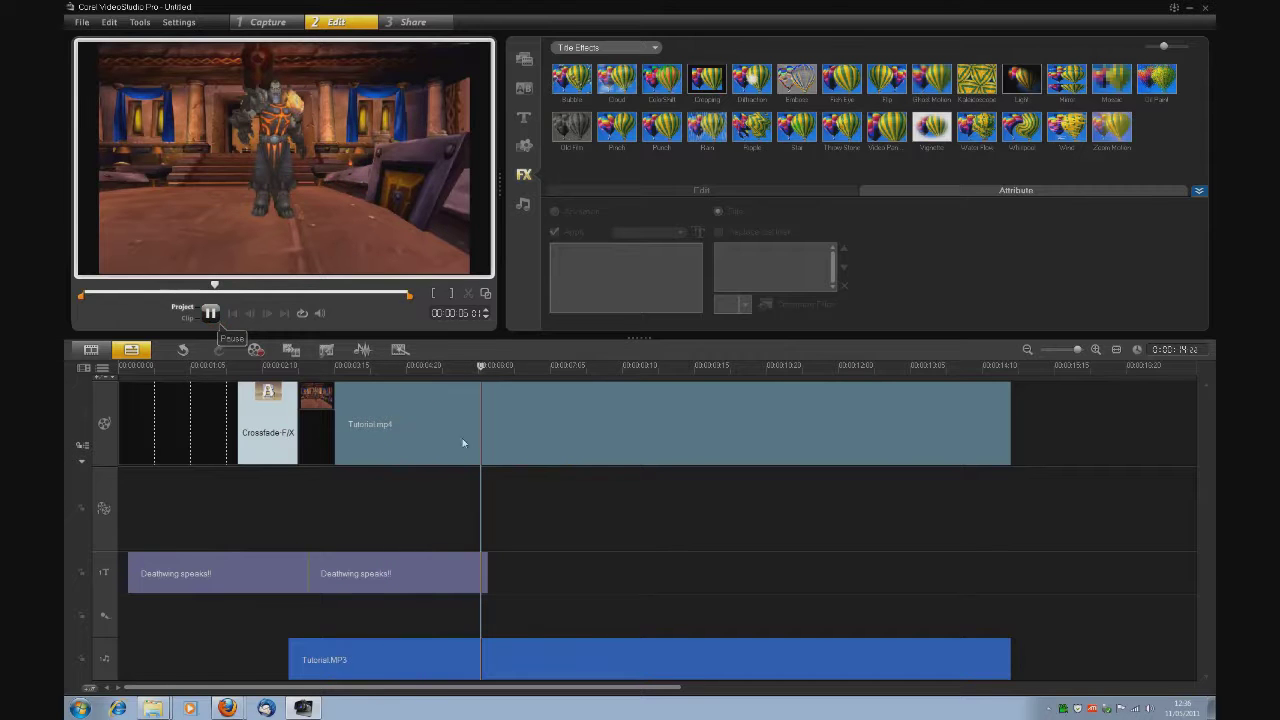
Remove the first "Deathwing speaks!!" title clip and place the second one in its position at about 00:00:00:05.
{"action": "left_click", "coordinate": [280, 570]}
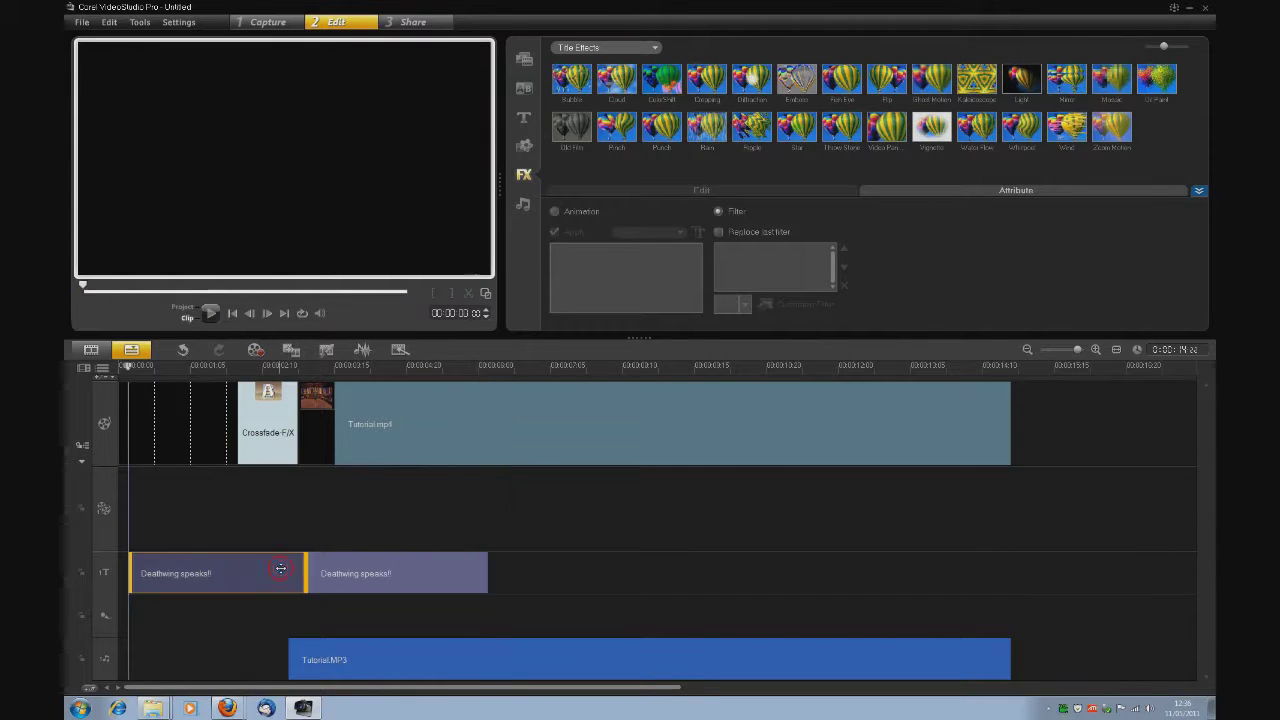
{"action": "key", "text": "ctrl+x"}
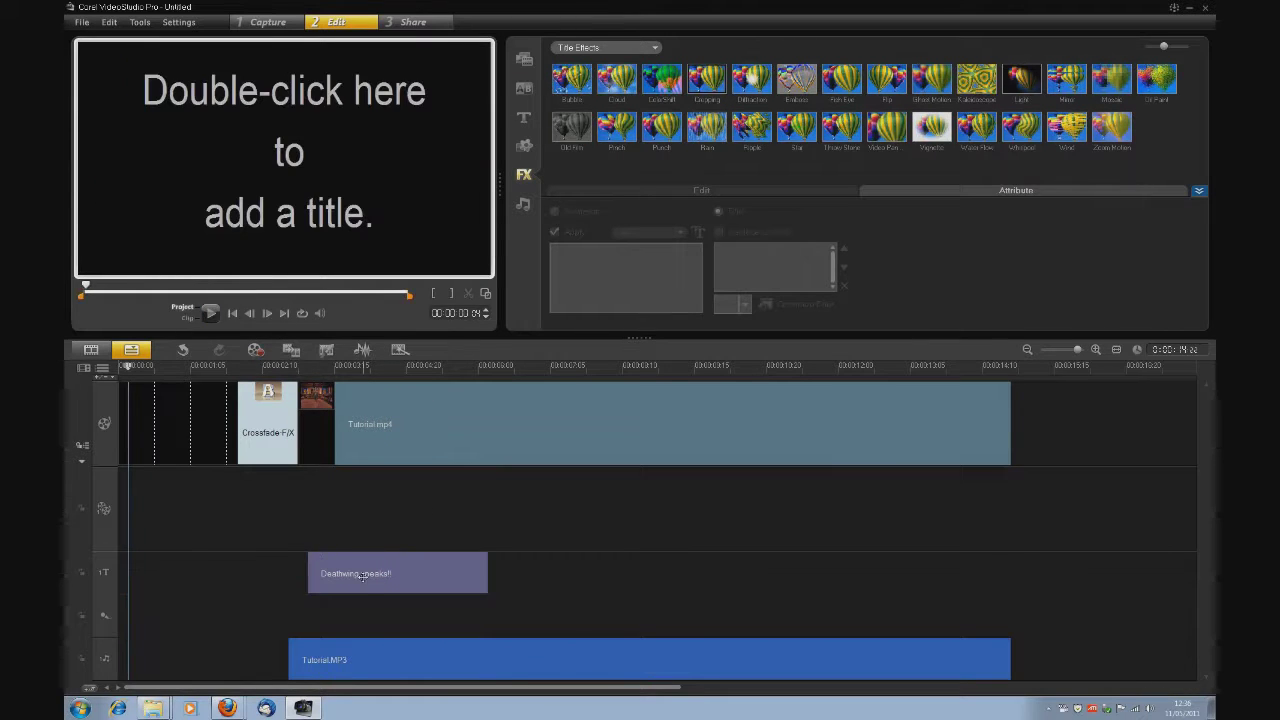
{"action": "key", "text": "ctrl+v"}
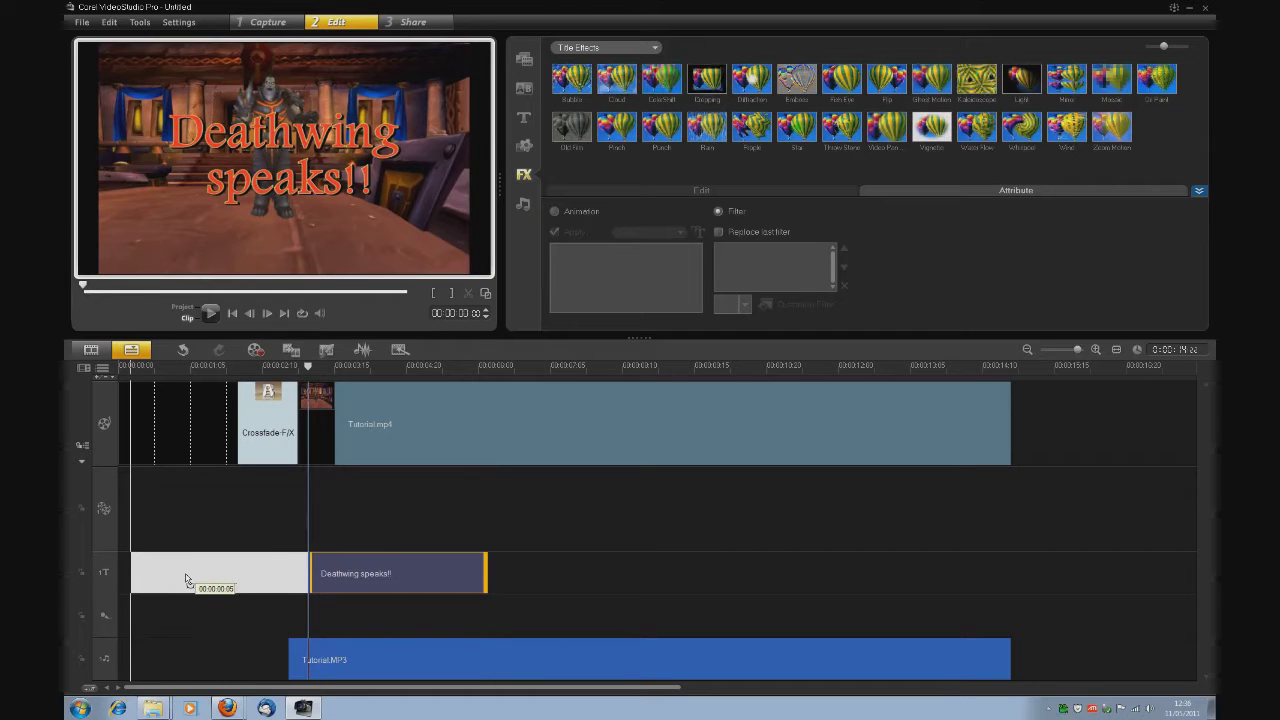
{"action": "left_click", "coordinate": [186, 581]}
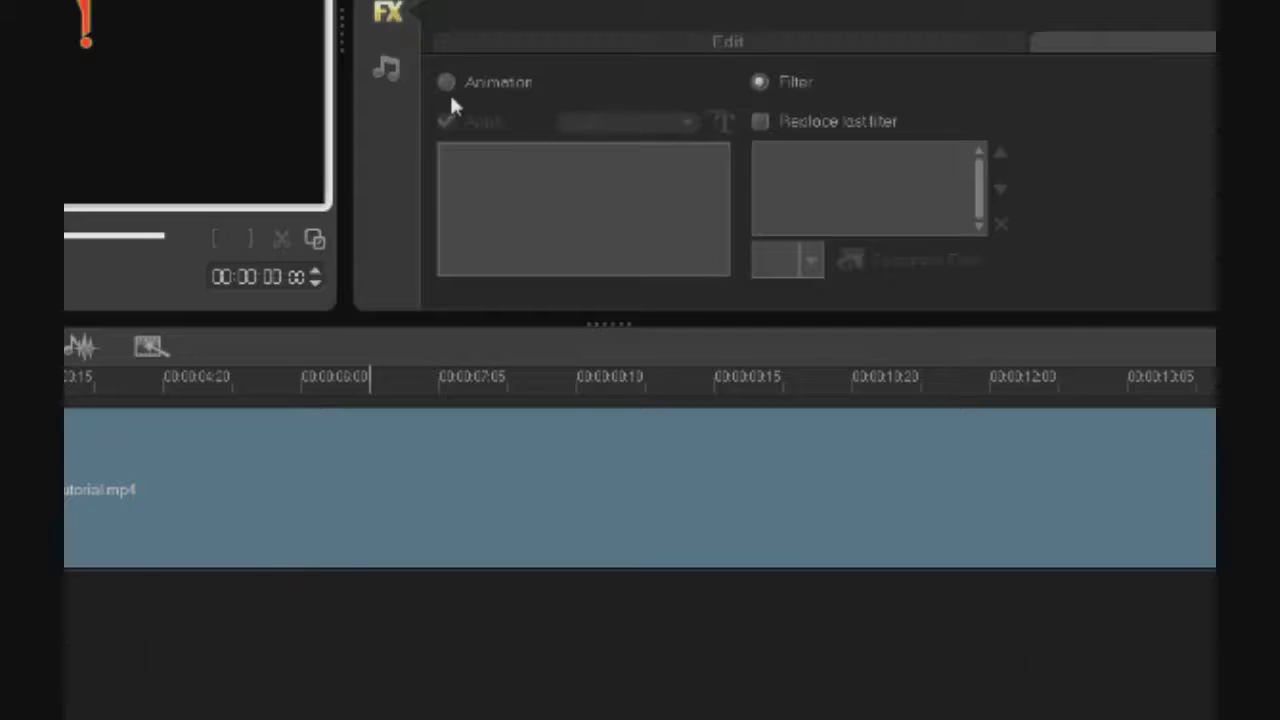
Set the title's Fade animation to the Cross-fade style with a user-defined pause, and stretch the pause duration over most of the clip.
{"action": "left_click", "coordinate": [447, 84]}
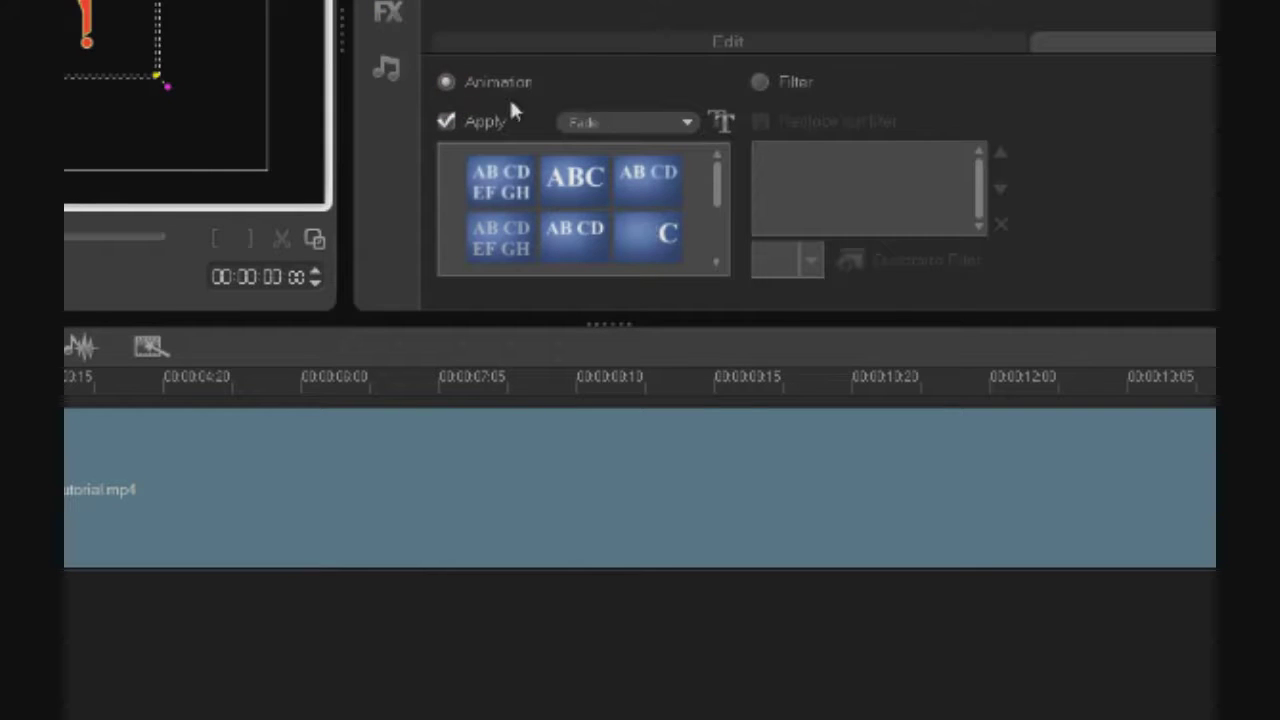
{"action": "left_click", "coordinate": [722, 121]}
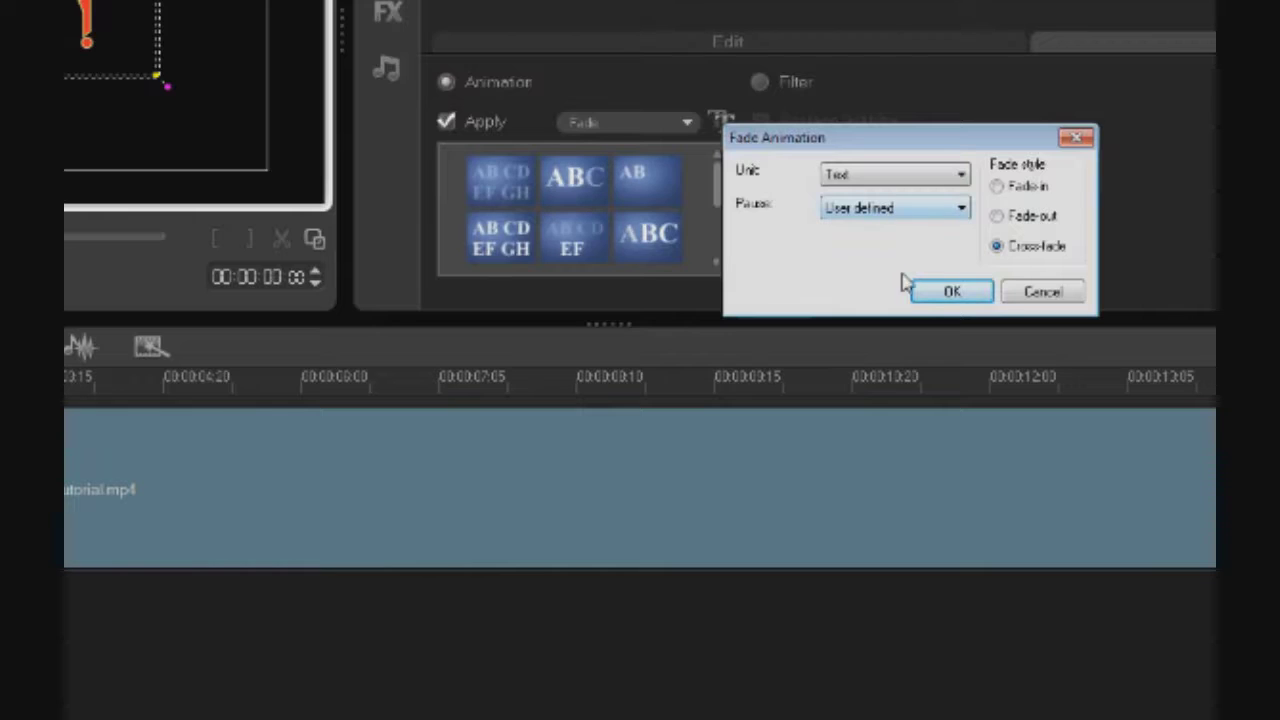
{"action": "left_click", "coordinate": [930, 294]}
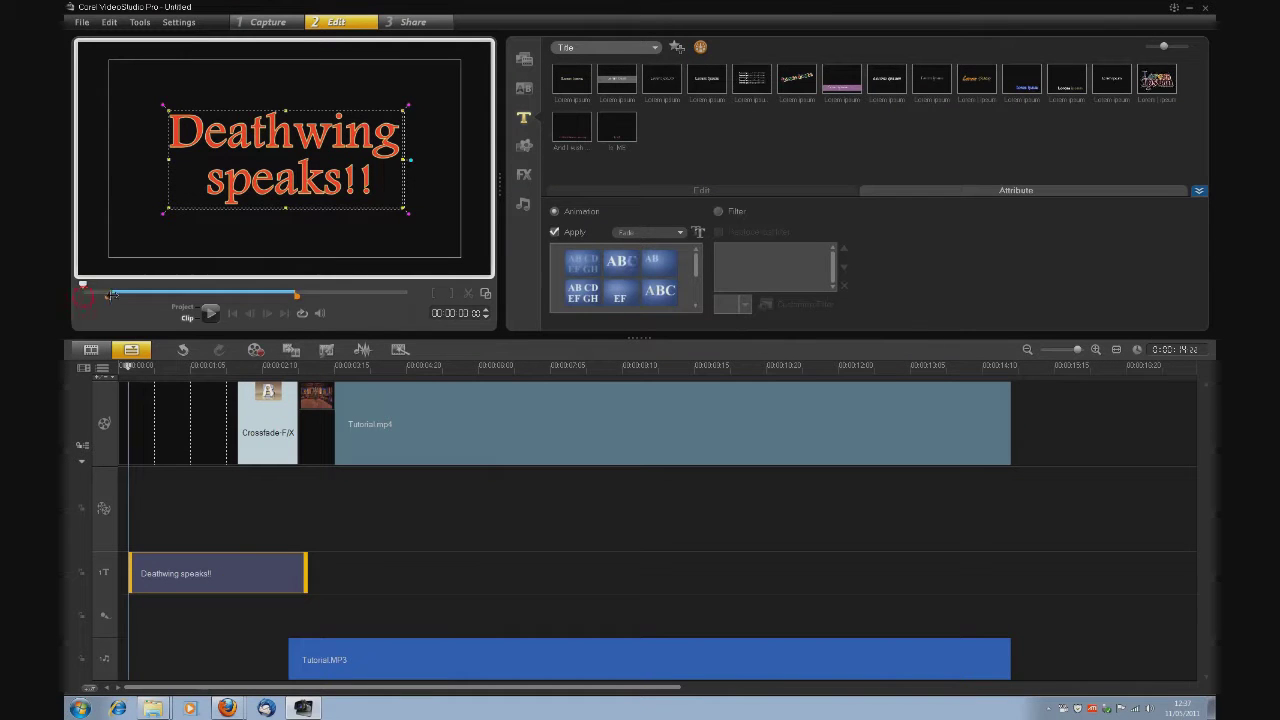
{"action": "left_click_drag", "start_coordinate": [92, 296], "coordinate": [368, 295]}
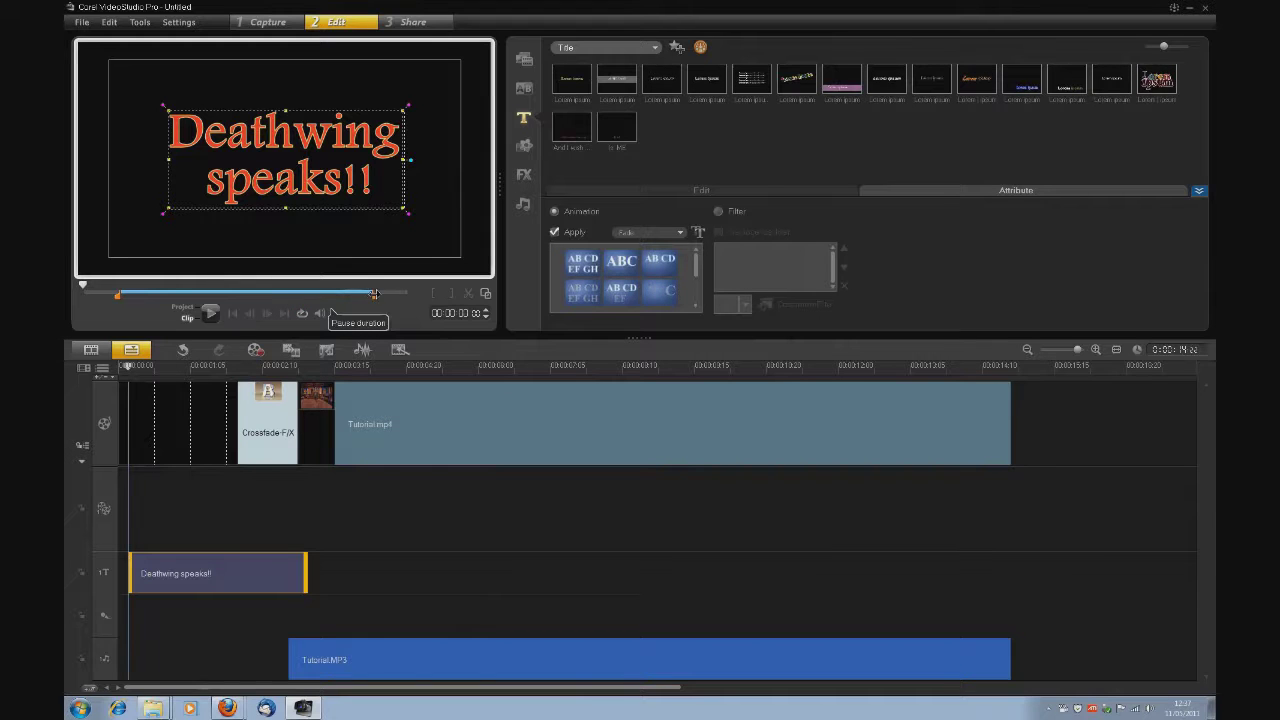
{"action": "left_click_drag", "start_coordinate": [119, 296], "coordinate": [140, 296]}
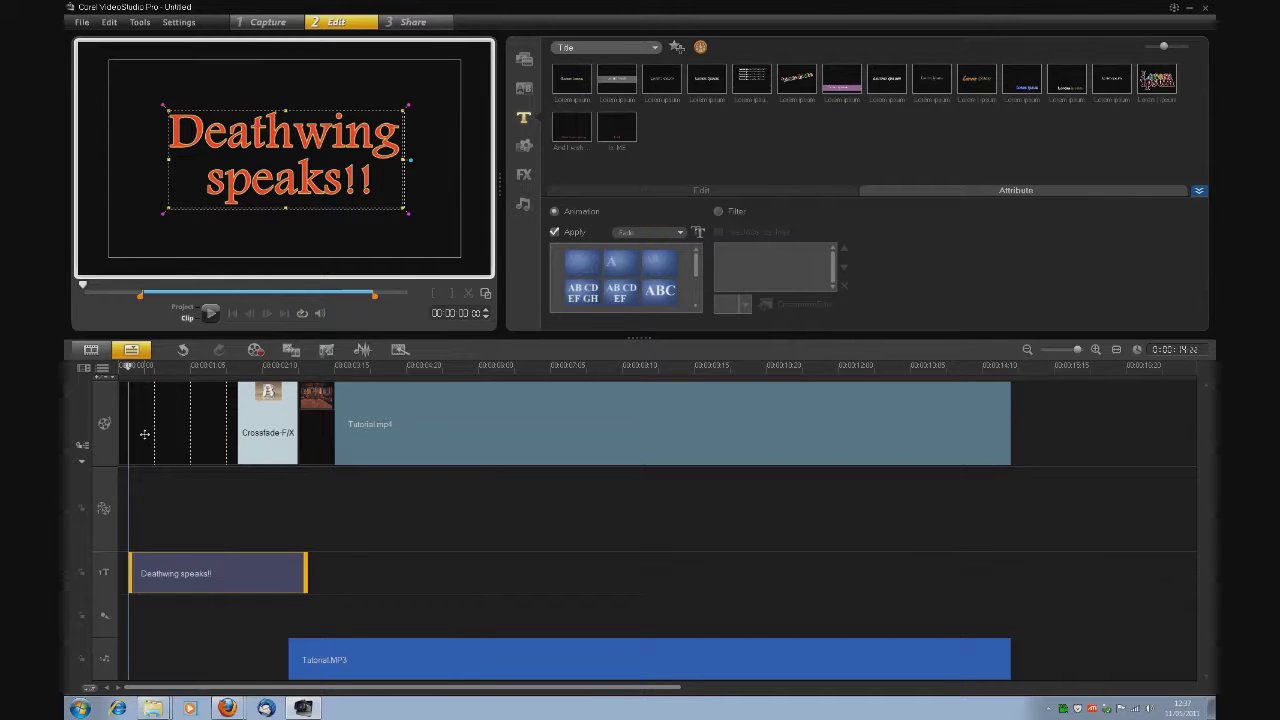
Scrub through the title from its start to check the cross-fade, continuing to near the end of the video.
{"action": "left_click", "coordinate": [136, 380]}
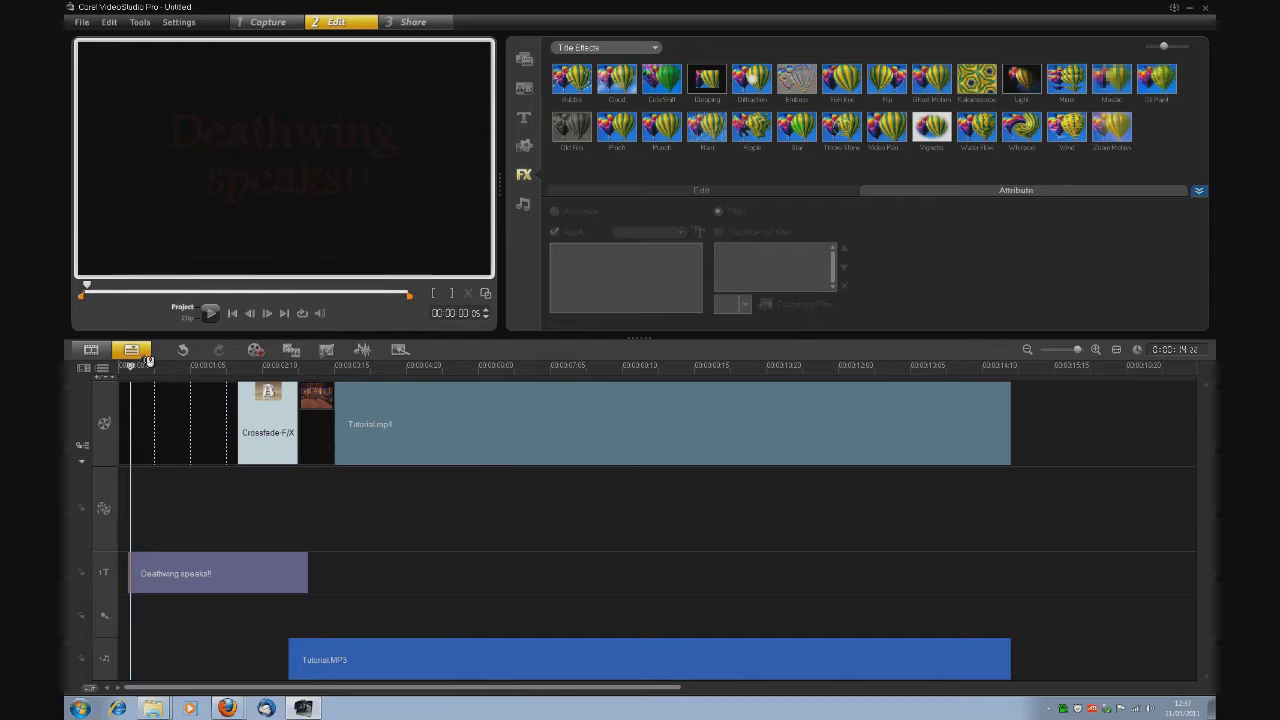
{"action": "key", "text": "Right"}
{"action": "key", "text": "Right"}
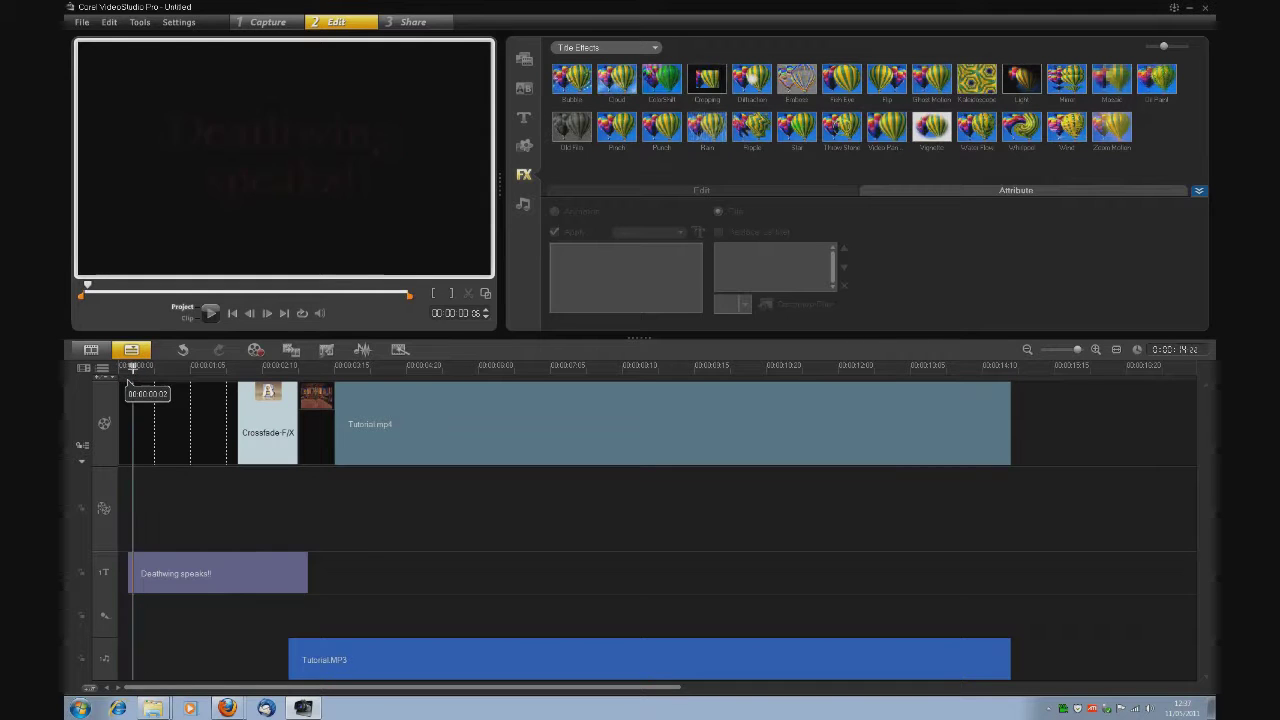
{"action": "left_click_drag", "start_coordinate": [141, 367], "coordinate": [977, 355]}
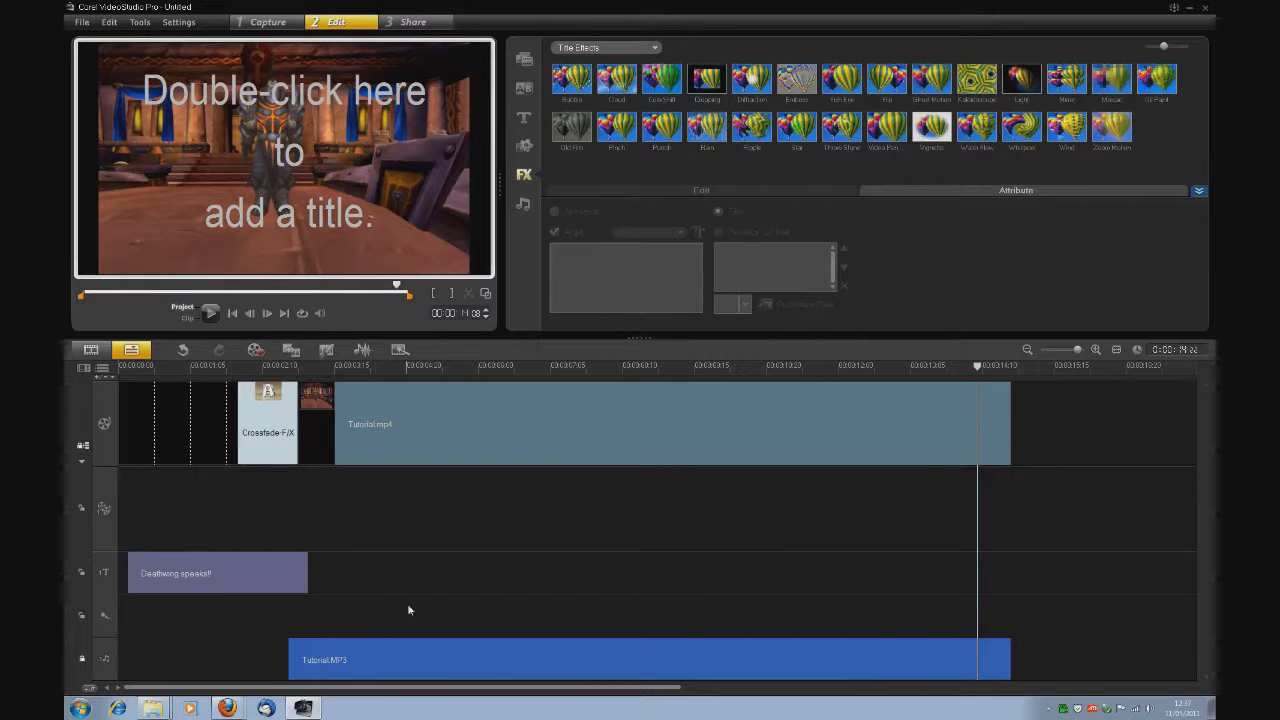
Add a black color clip after Tutorial.mp4 and place a Crossfade transition between the two.
{"action": "left_click", "coordinate": [524, 150]}
{"action": "left_click_drag", "start_coordinate": [578, 89], "coordinate": [1043, 423]}
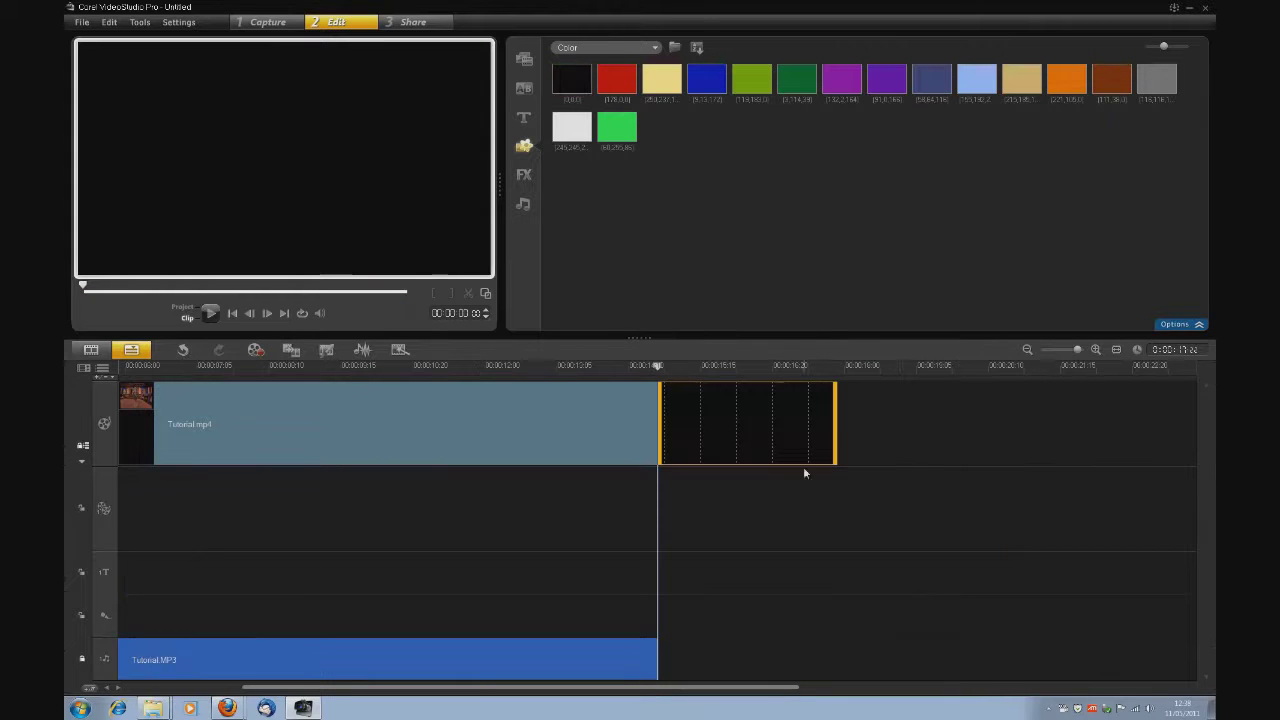
{"action": "left_click", "coordinate": [530, 88]}
{"action": "left_click_drag", "start_coordinate": [619, 85], "coordinate": [650, 420]}
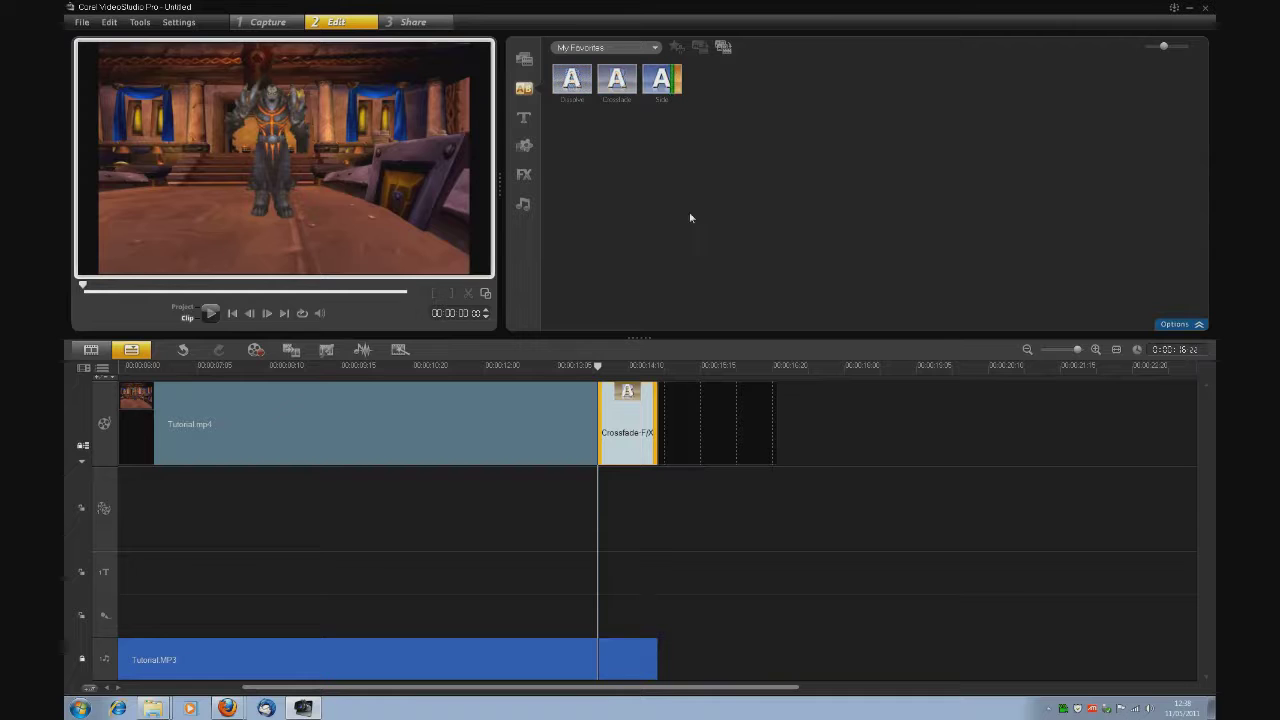
Add the title "The End" over the black clip at about 00:00:15:00 and center it in the frame.
{"action": "left_click_drag", "start_coordinate": [606, 369], "coordinate": [665, 350]}
{"action": "left_click", "coordinate": [523, 117]}
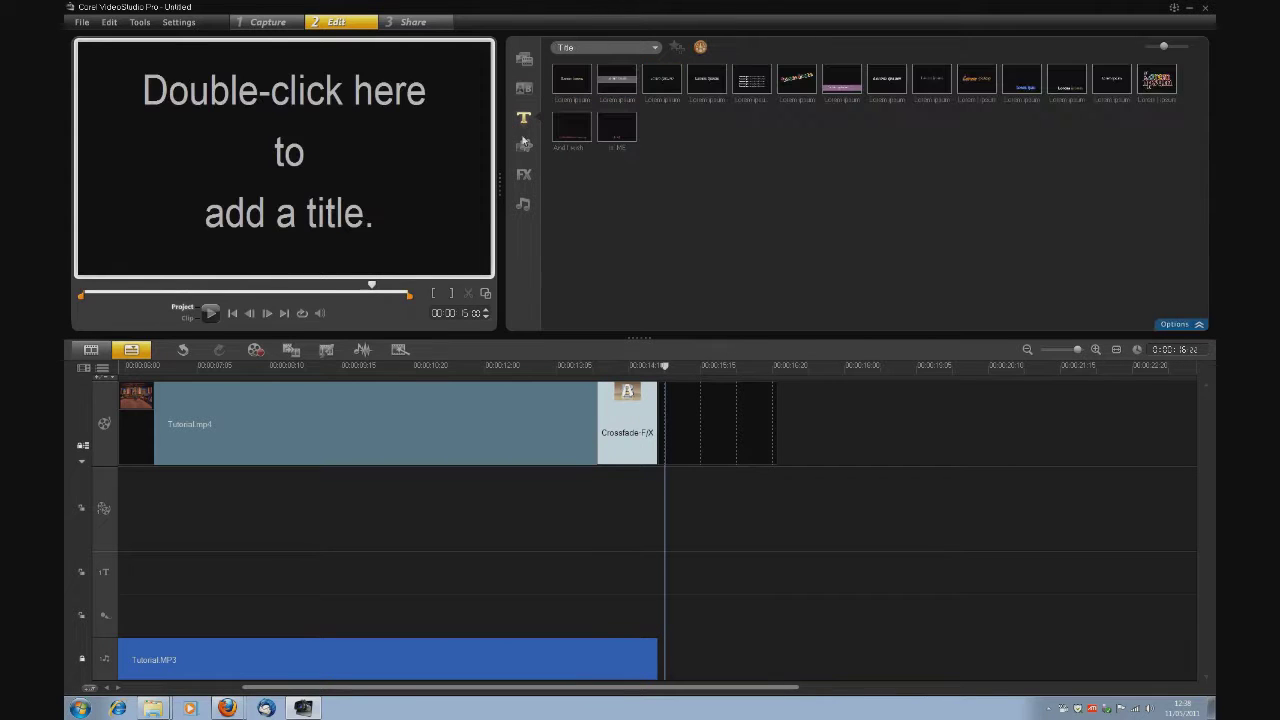
{"action": "double_click", "coordinate": [323, 200]}
{"action": "type", "text": "The End"}
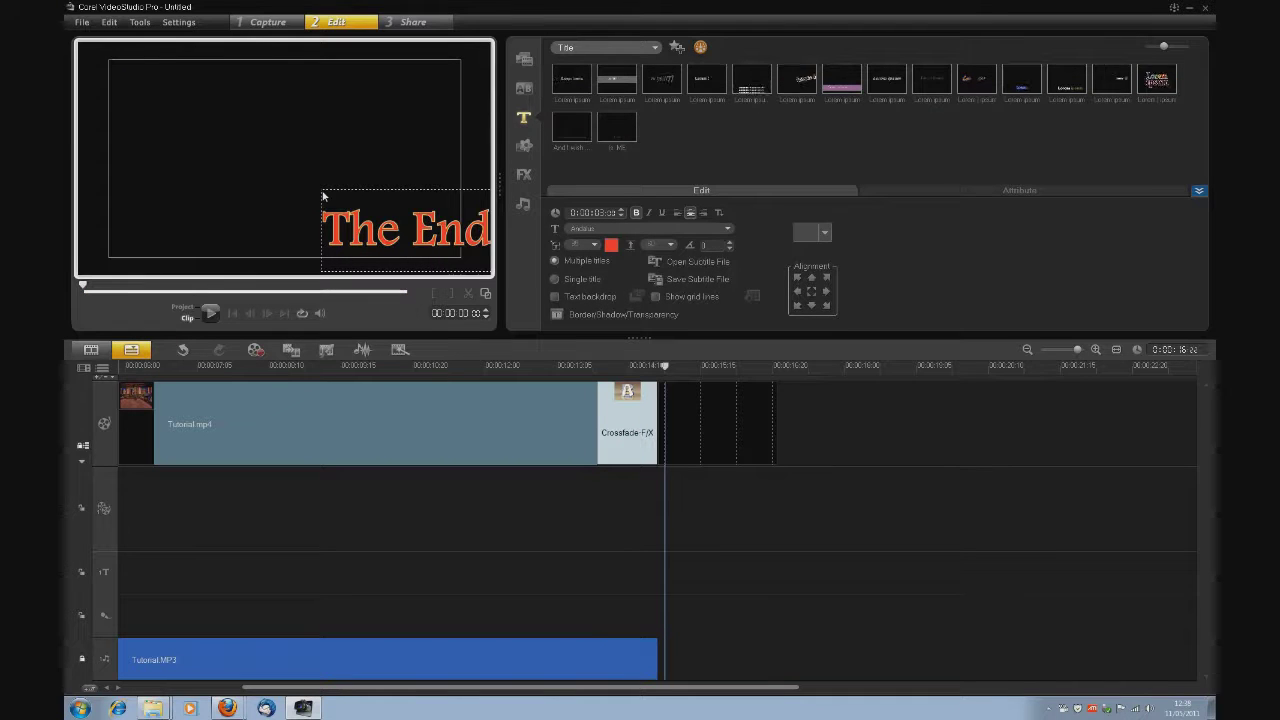
{"action": "left_click", "coordinate": [305, 173]}
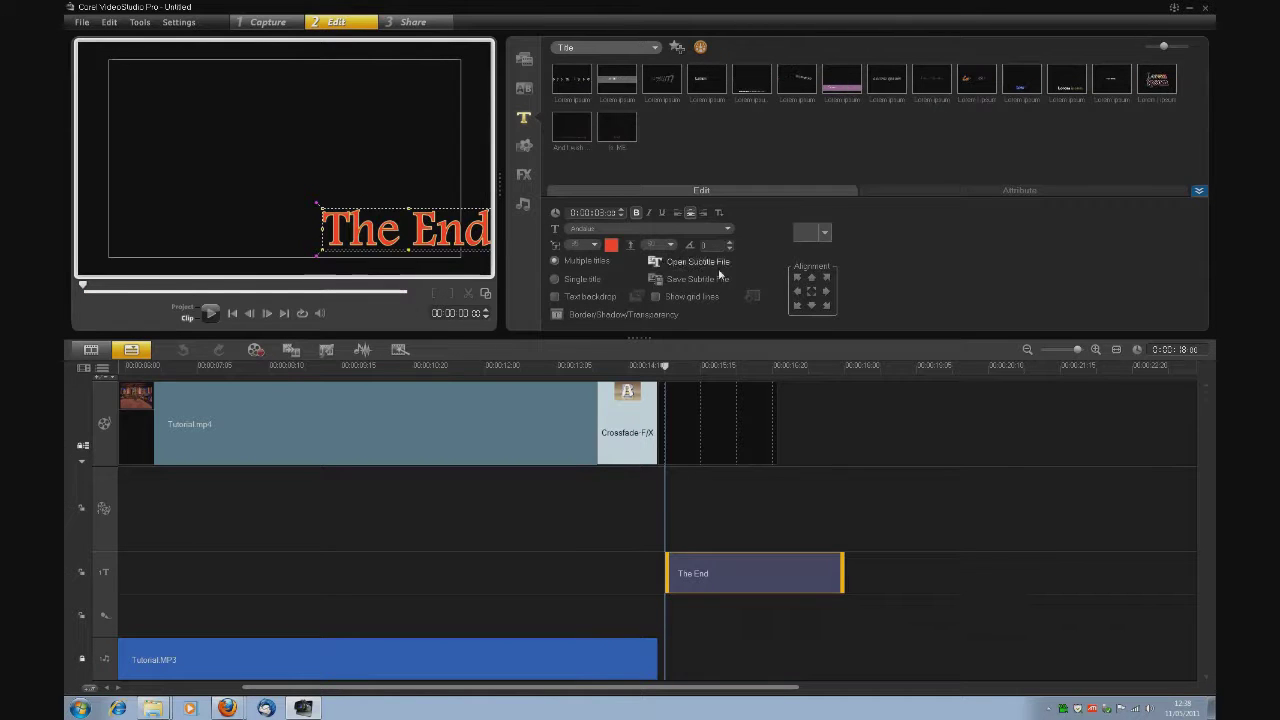
{"action": "left_click", "coordinate": [811, 291]}
Try the Consolas and Cracked Johnnie fonts on "The End" and recenter the title in the frame.
{"action": "left_click", "coordinate": [690, 228]}
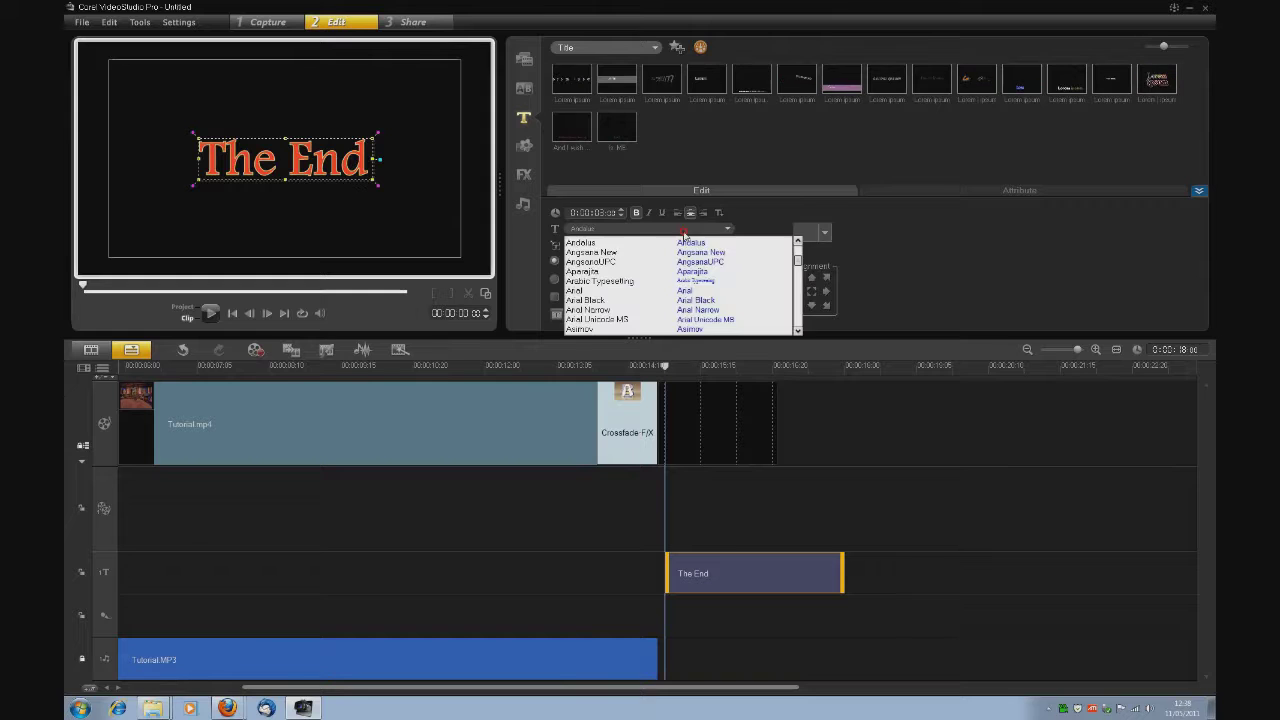
{"action": "left_click", "coordinate": [798, 260]}
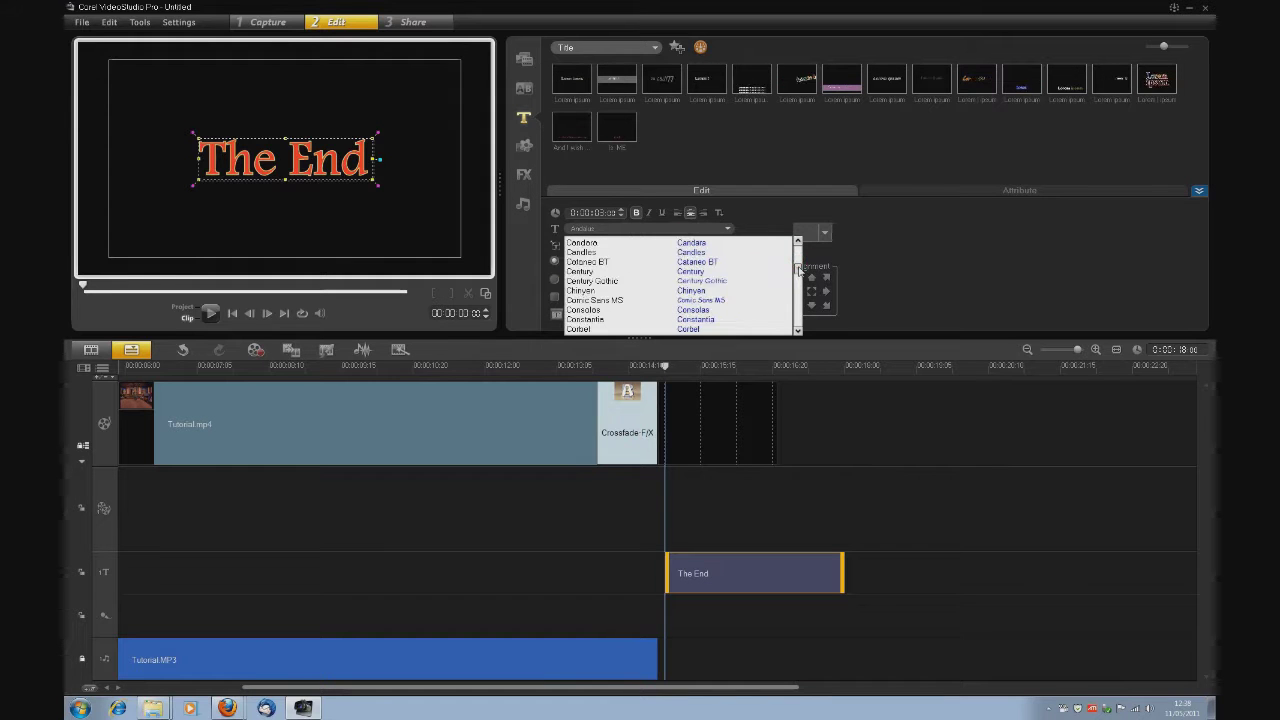
{"action": "left_click", "coordinate": [757, 318]}
{"action": "left_click", "coordinate": [721, 228]}
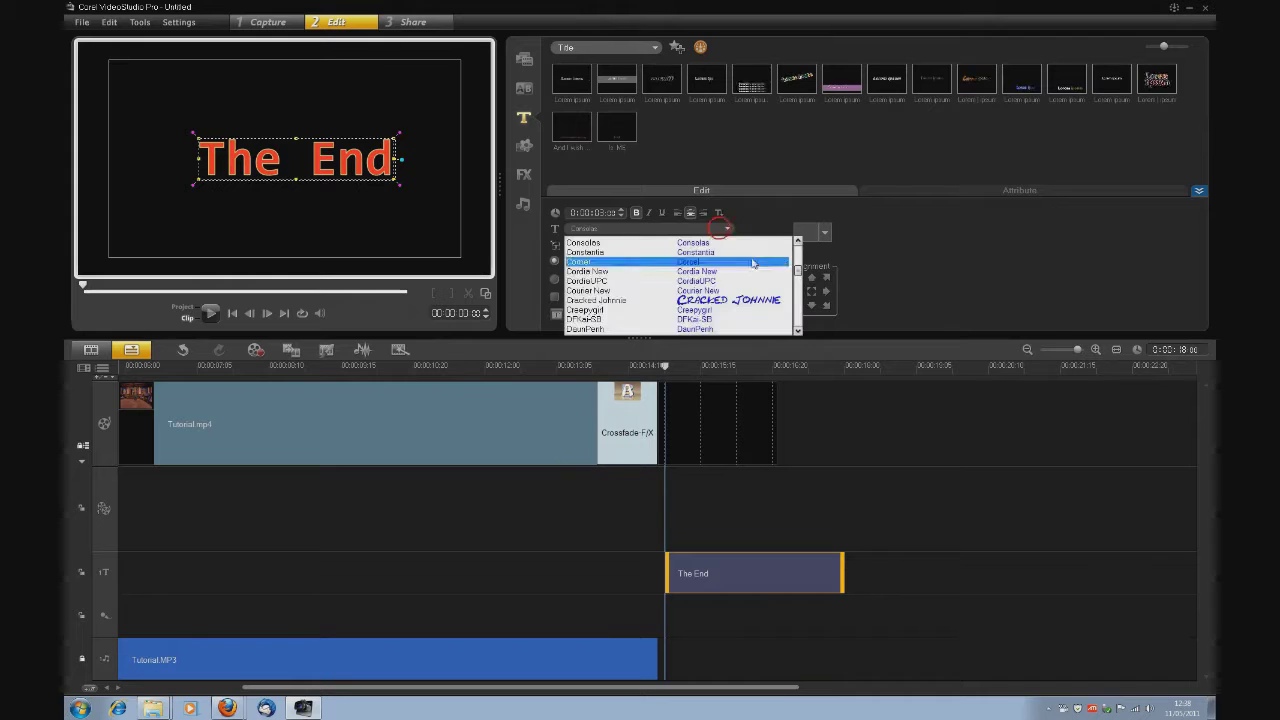
{"action": "left_click", "coordinate": [767, 304]}
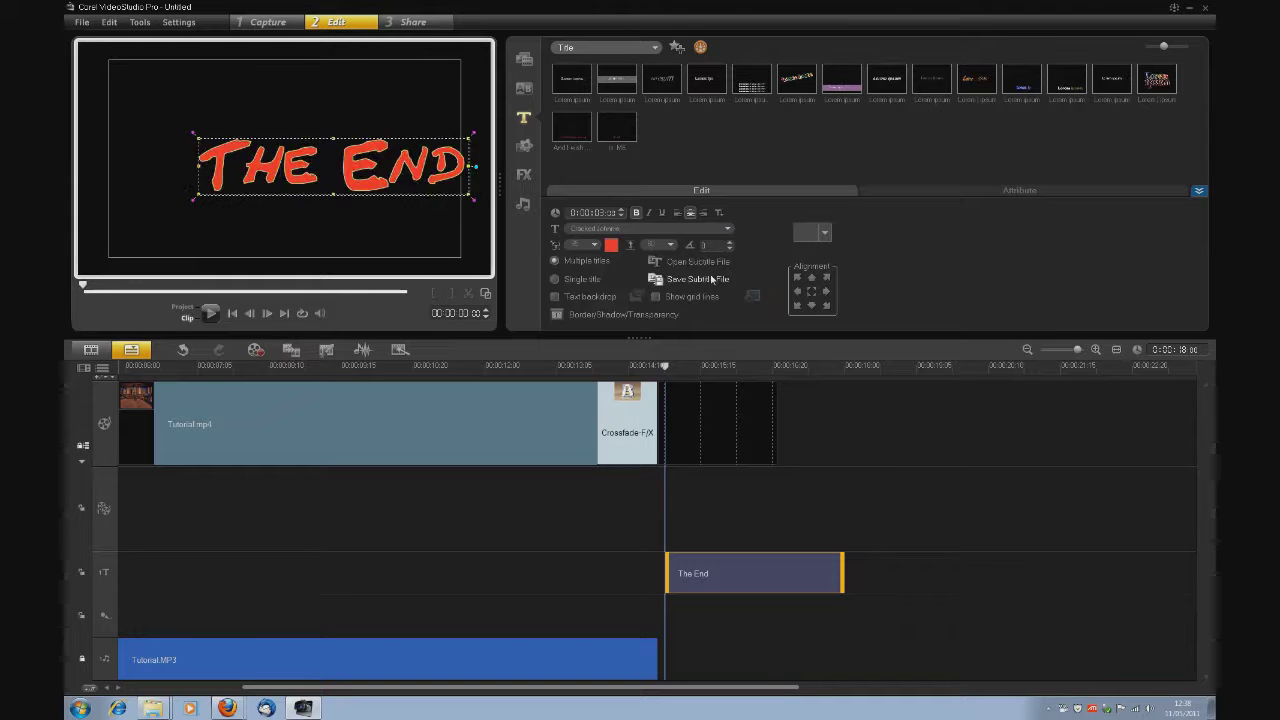
{"action": "left_click", "coordinate": [812, 292]}
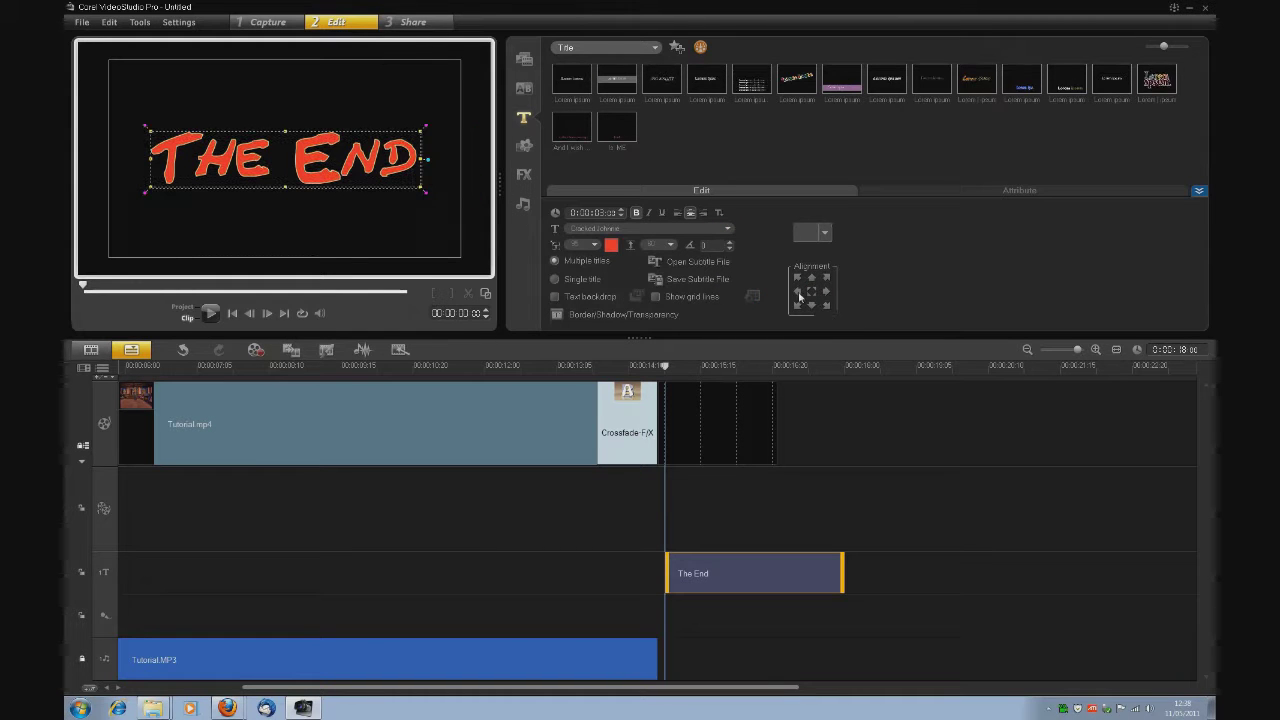
Color the "The End" text green and give its border a white line color.
{"action": "left_click", "coordinate": [610, 245]}
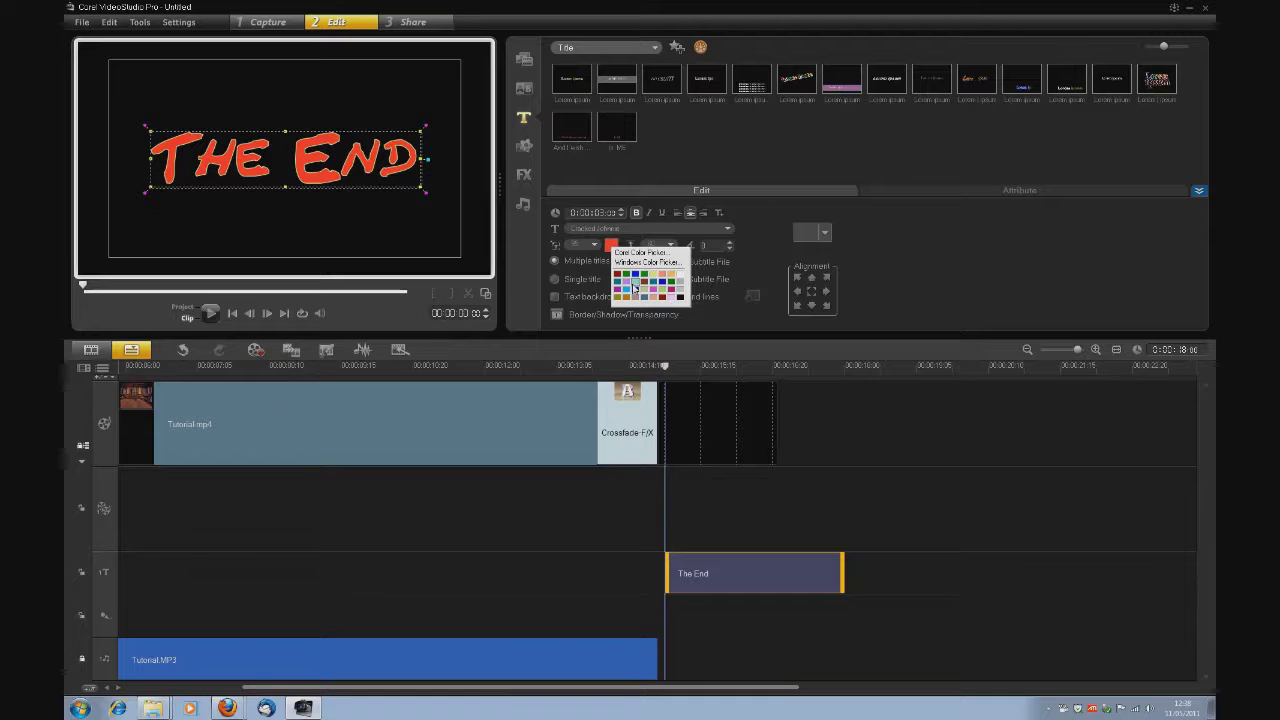
{"action": "left_click", "coordinate": [643, 284]}
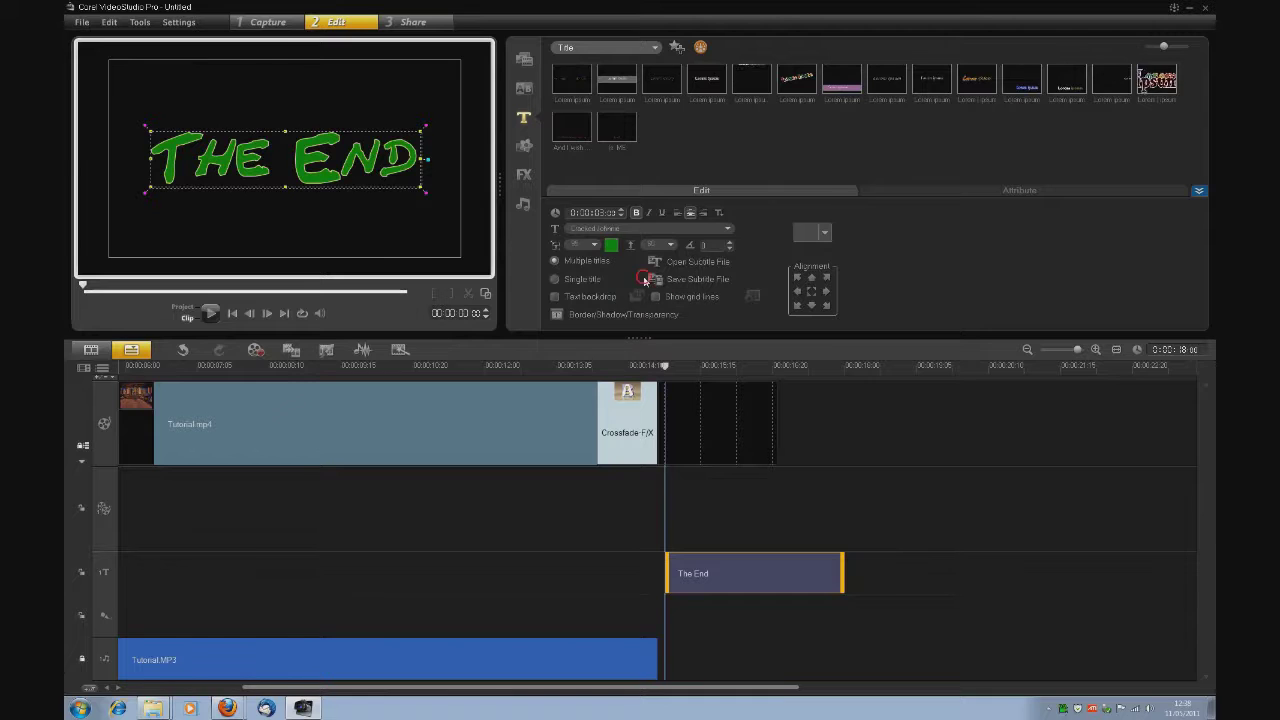
{"action": "left_click", "coordinate": [562, 314]}
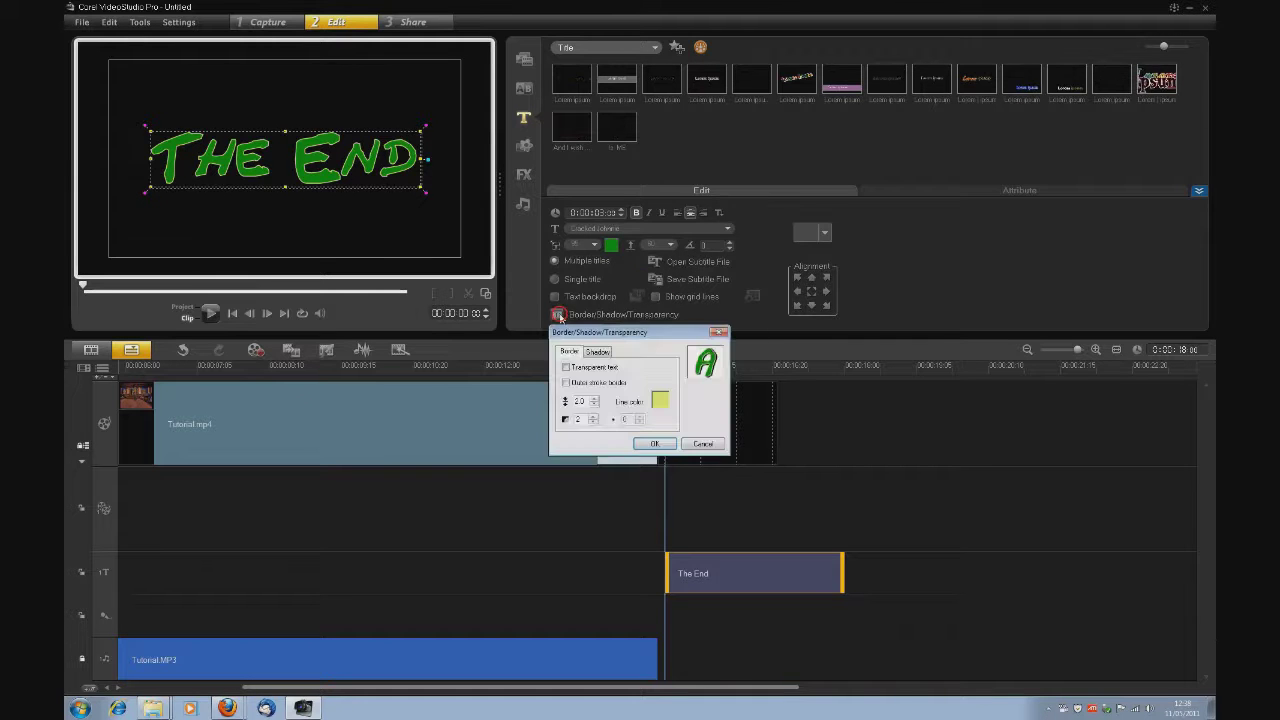
{"action": "left_click", "coordinate": [659, 400]}
{"action": "left_click", "coordinate": [725, 431]}
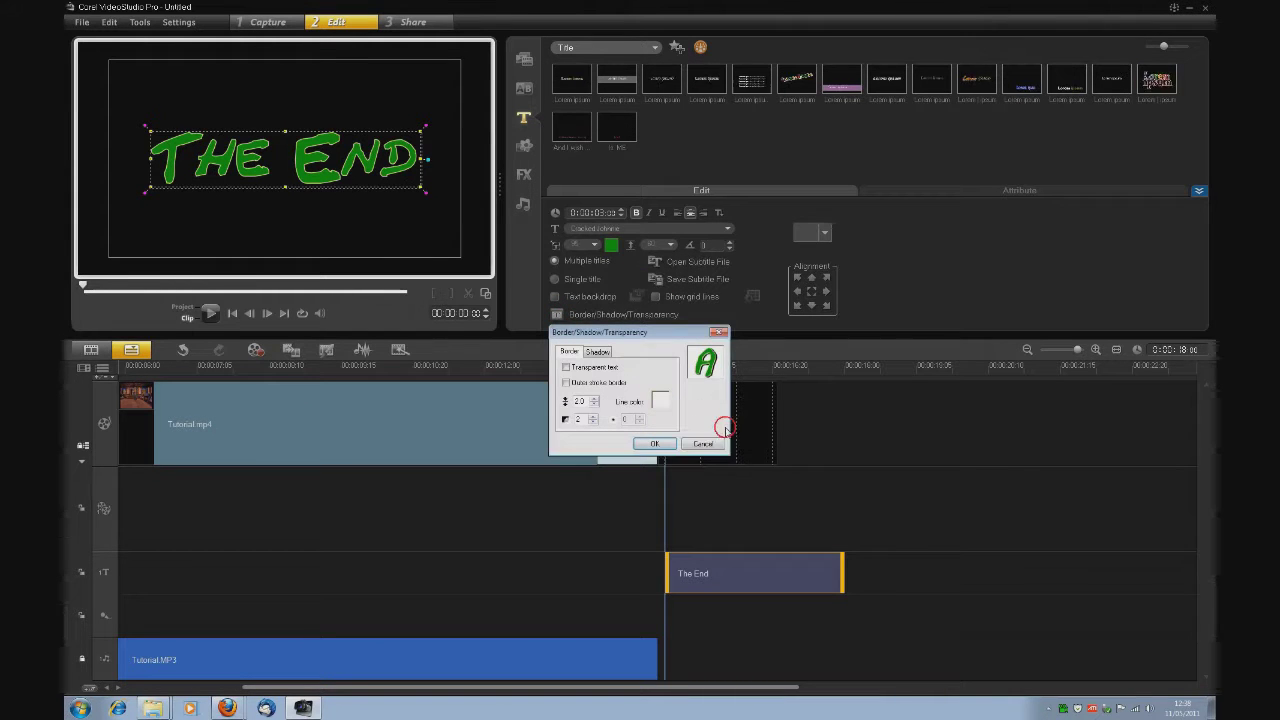
{"action": "left_click", "coordinate": [664, 443]}
Change the font of "The End" to Gazzarelli and move the text back to the middle of the frame.
{"action": "left_click", "coordinate": [727, 228]}
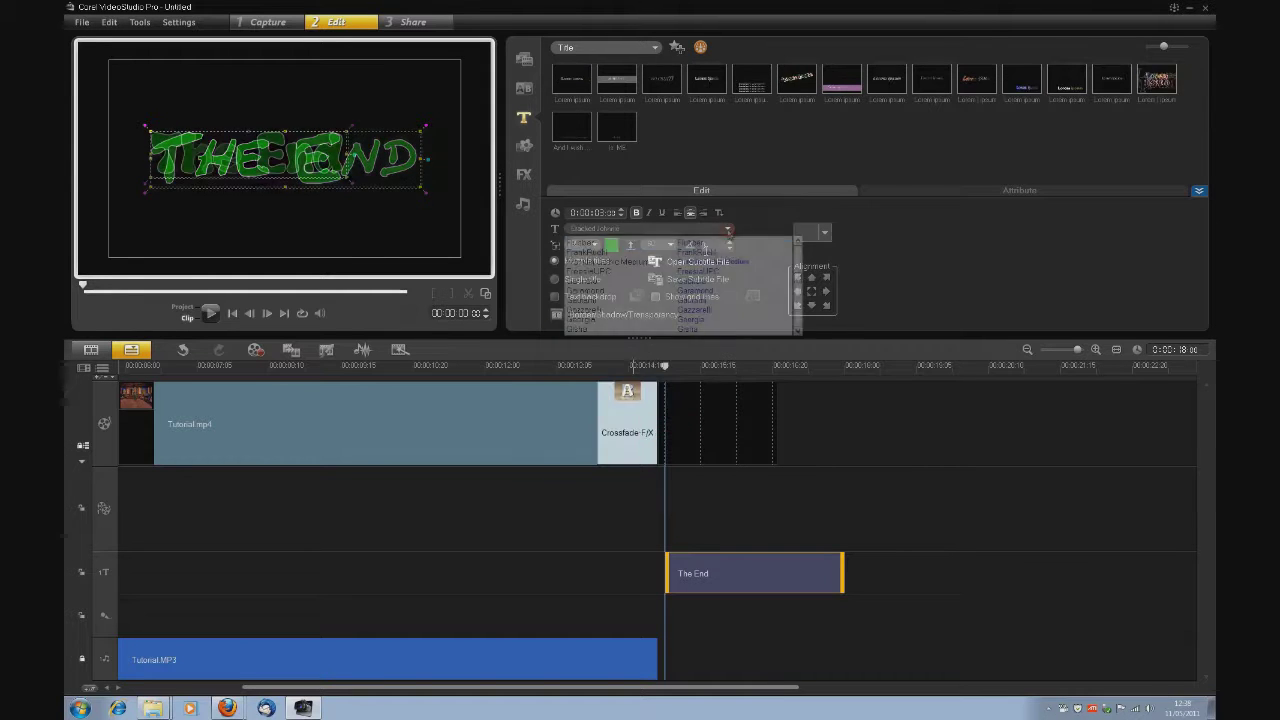
{"action": "left_click", "coordinate": [764, 307]}
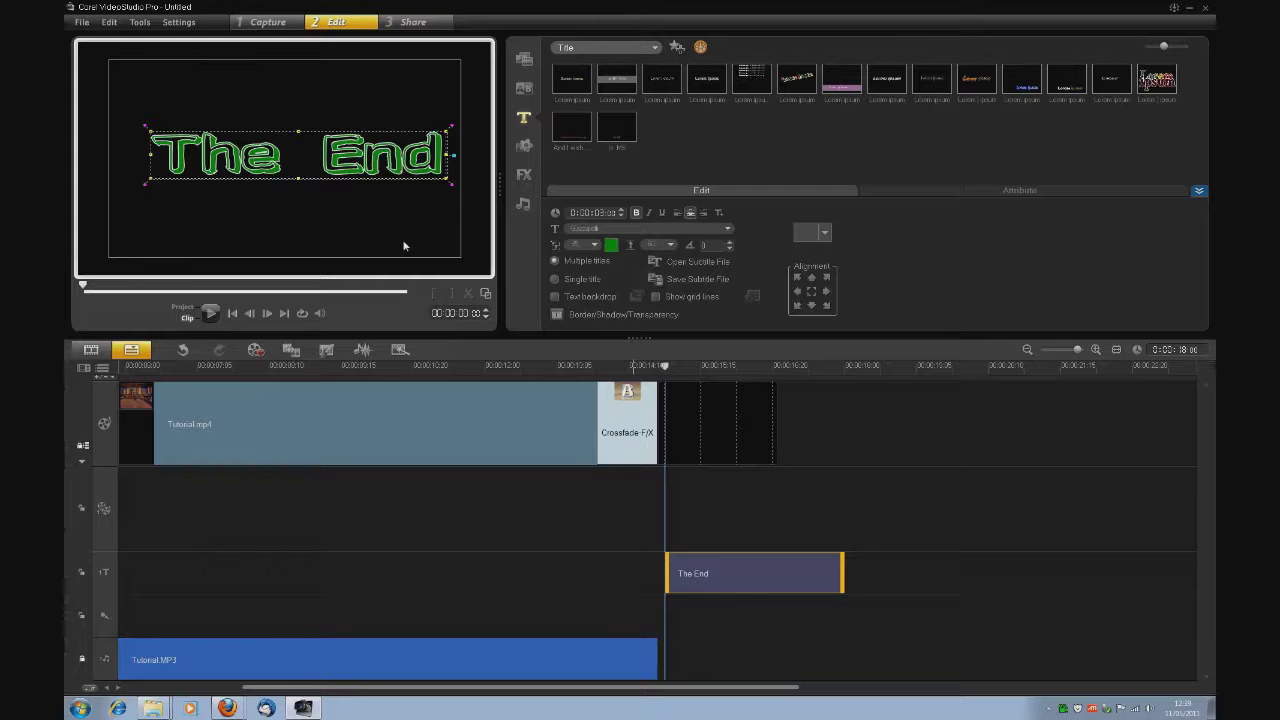
{"action": "left_click_drag", "start_coordinate": [371, 178], "coordinate": [357, 182]}
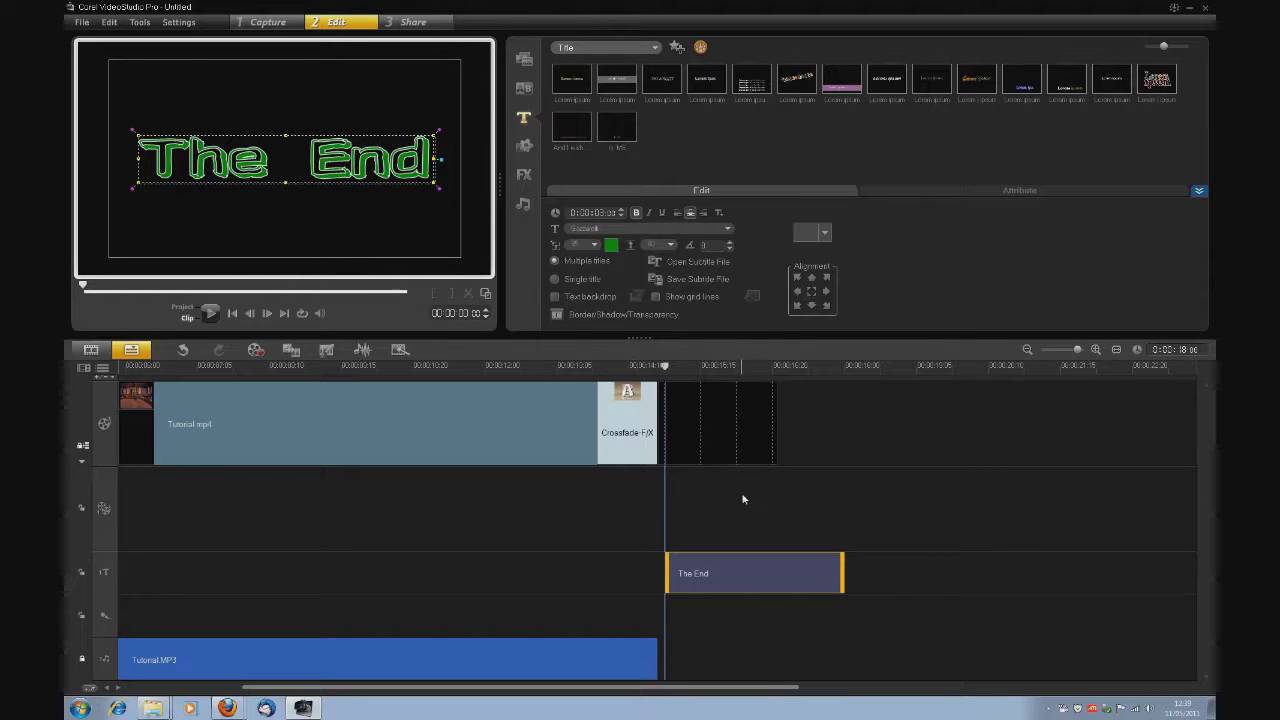
Review the Fade animation settings of the "The End" title without changing them.
{"action": "left_click", "coordinate": [740, 565]}
{"action": "right_click", "coordinate": [740, 565]}
{"action": "left_click", "coordinate": [727, 571]}
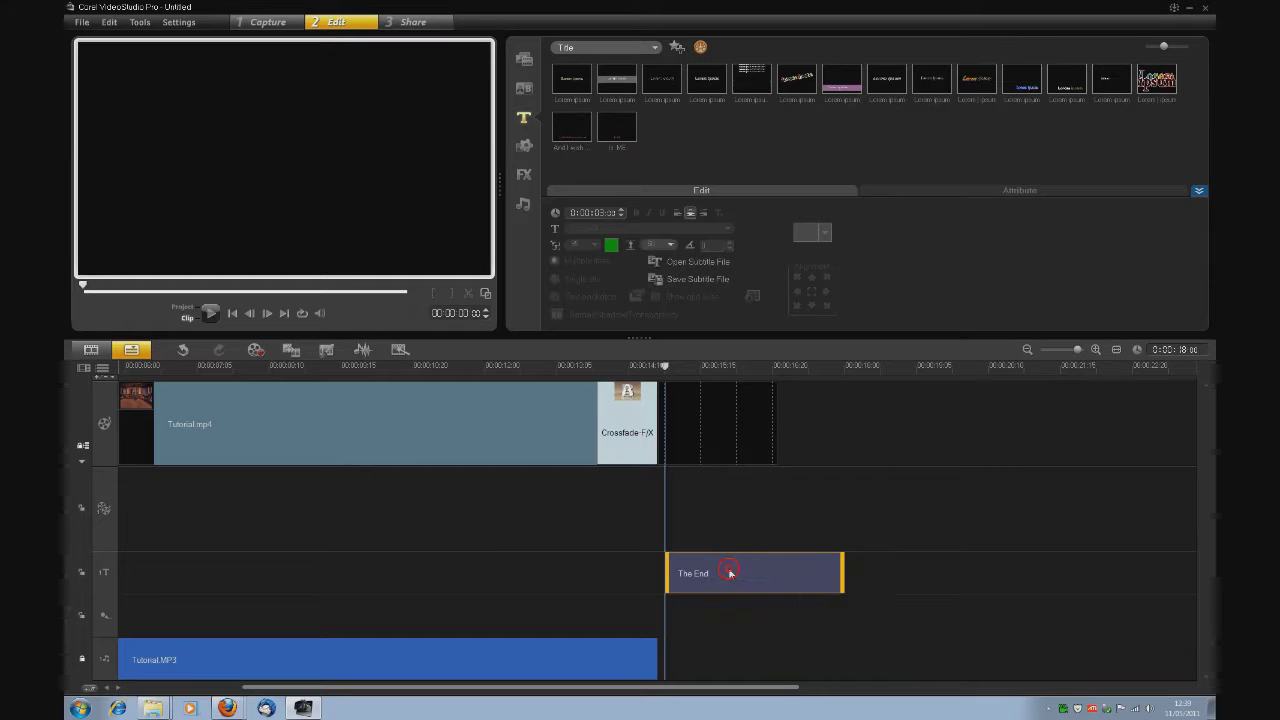
{"action": "left_click", "coordinate": [726, 567]}
{"action": "left_click", "coordinate": [933, 191]}
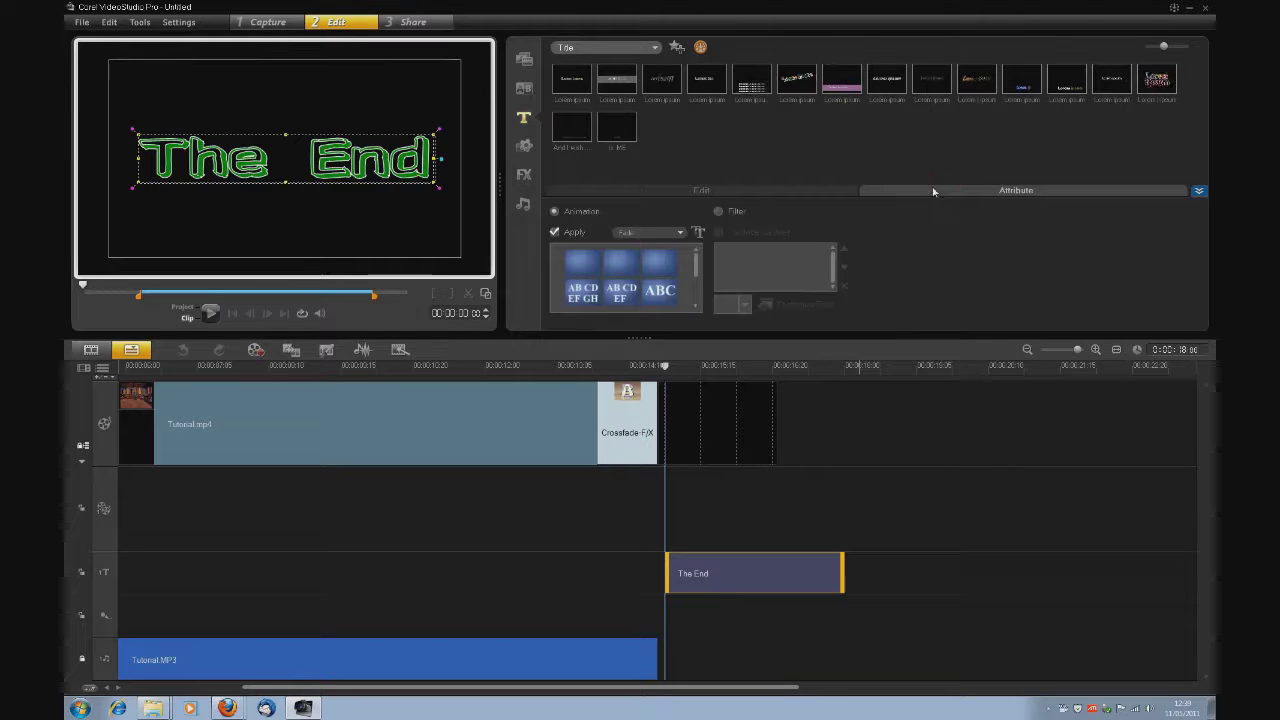
{"action": "left_click", "coordinate": [698, 232]}
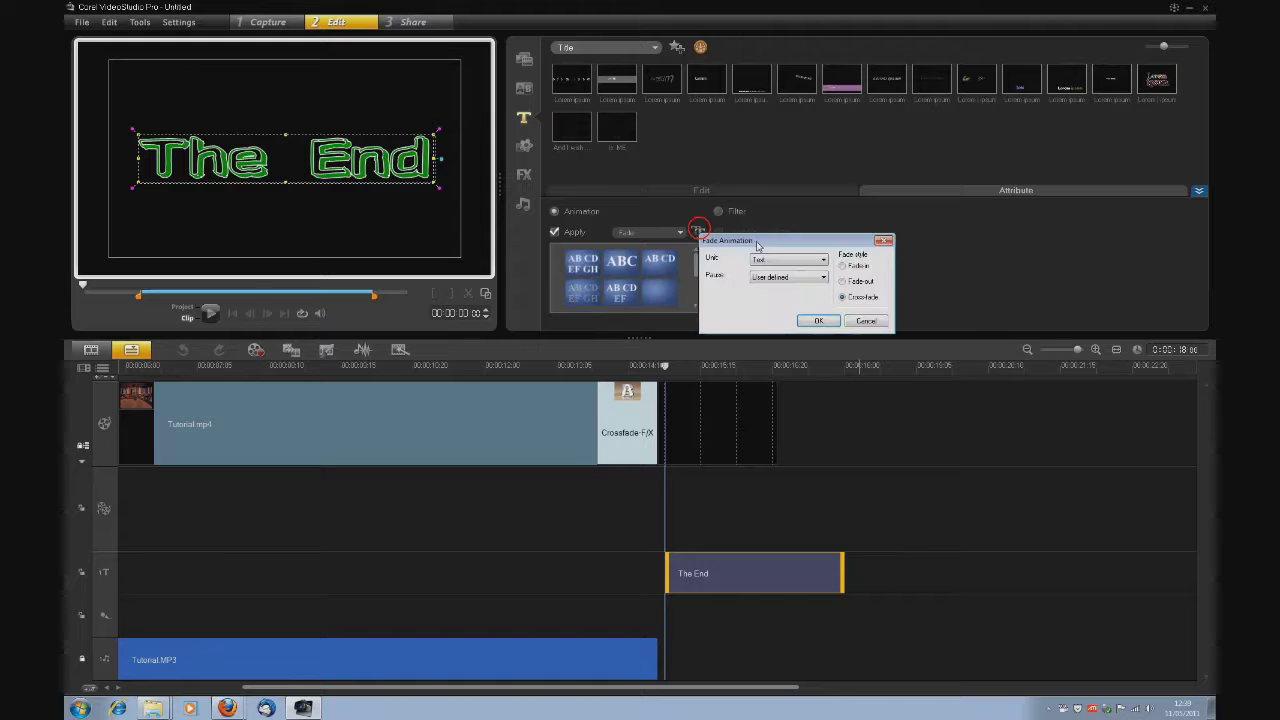
{"action": "left_click", "coordinate": [864, 320]}
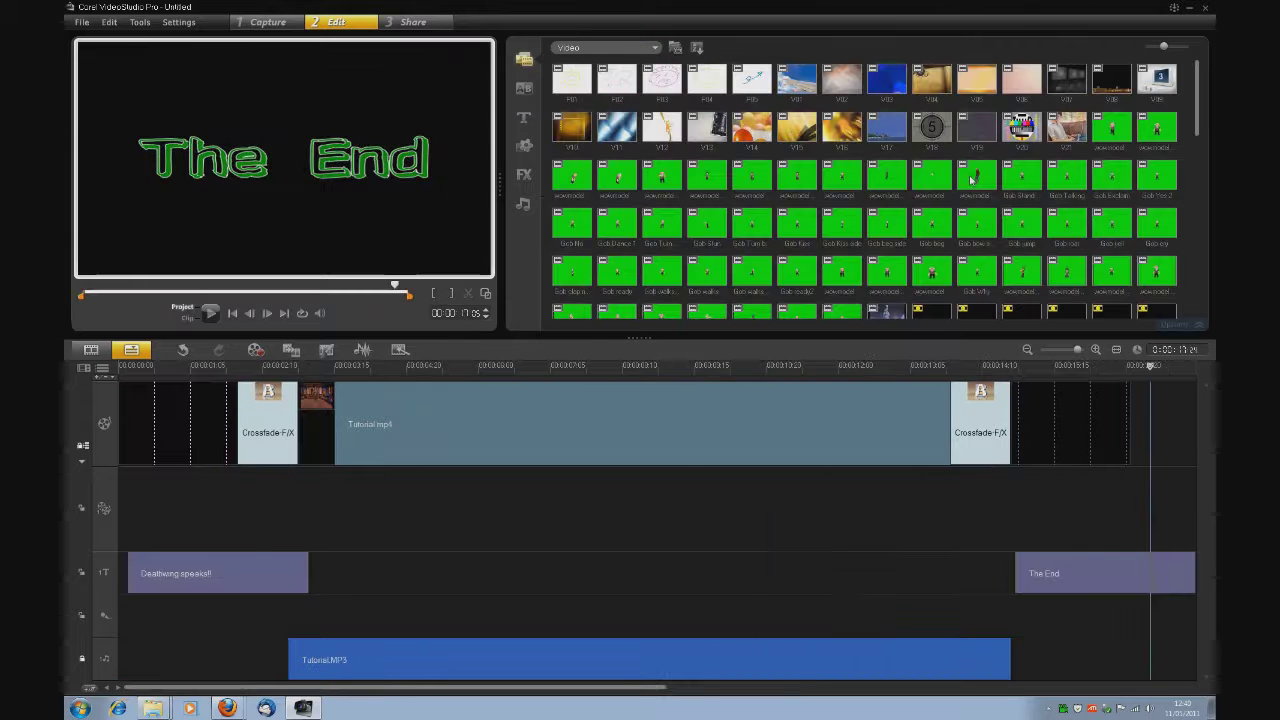
Preview Rec#06.avi from the video library and add it to the video track after the closing black clip.
{"action": "left_click_drag", "start_coordinate": [1198, 118], "coordinate": [1201, 195]}
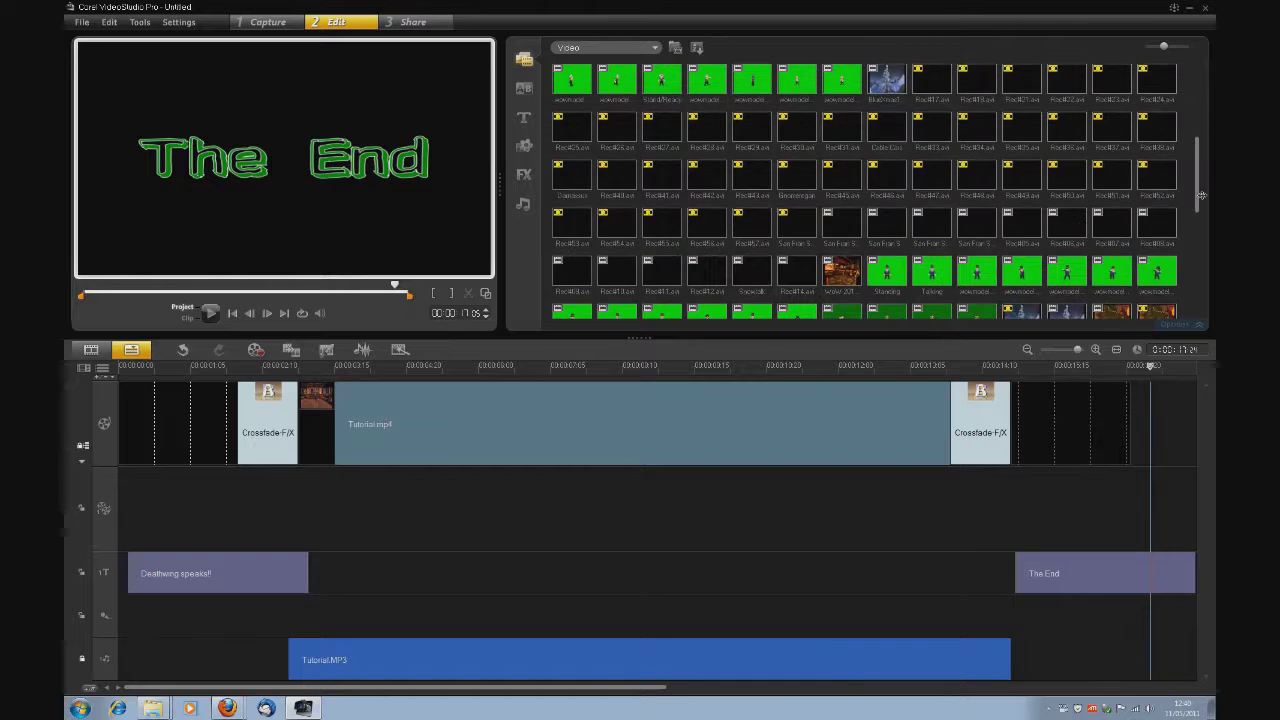
{"action": "left_click", "coordinate": [1021, 225]}
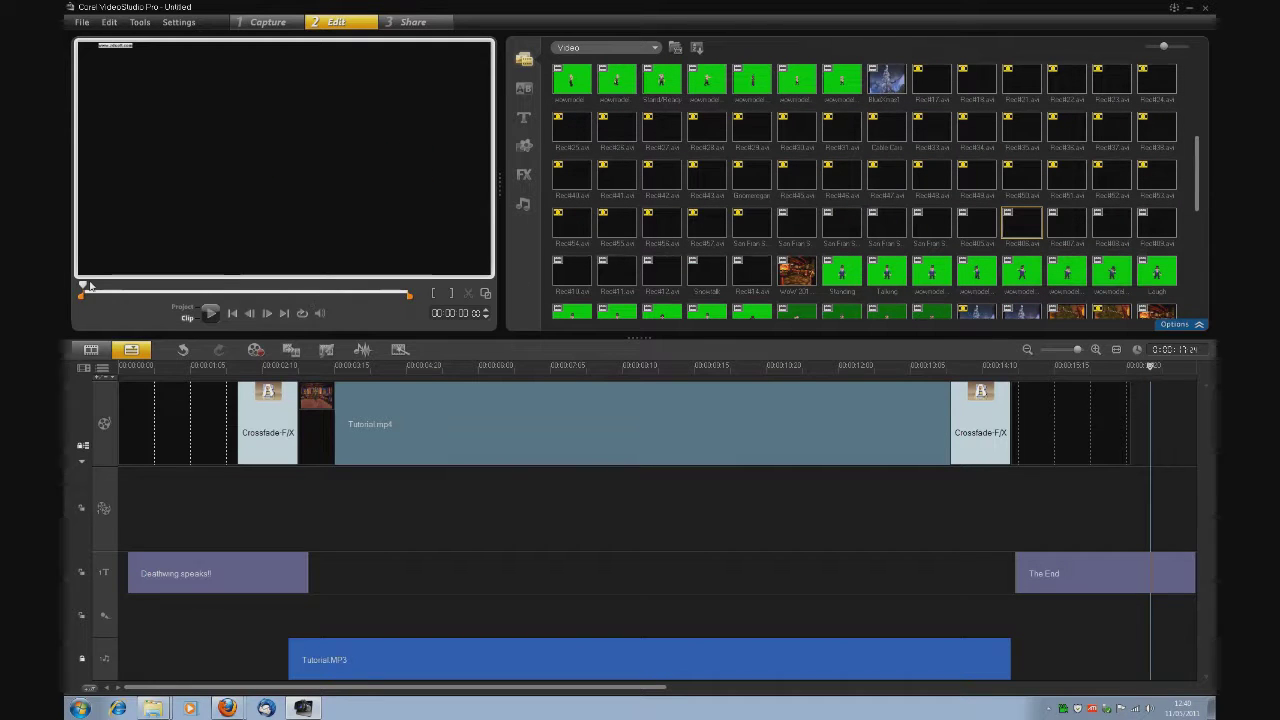
{"action": "left_click_drag", "start_coordinate": [82, 288], "coordinate": [110, 289]}
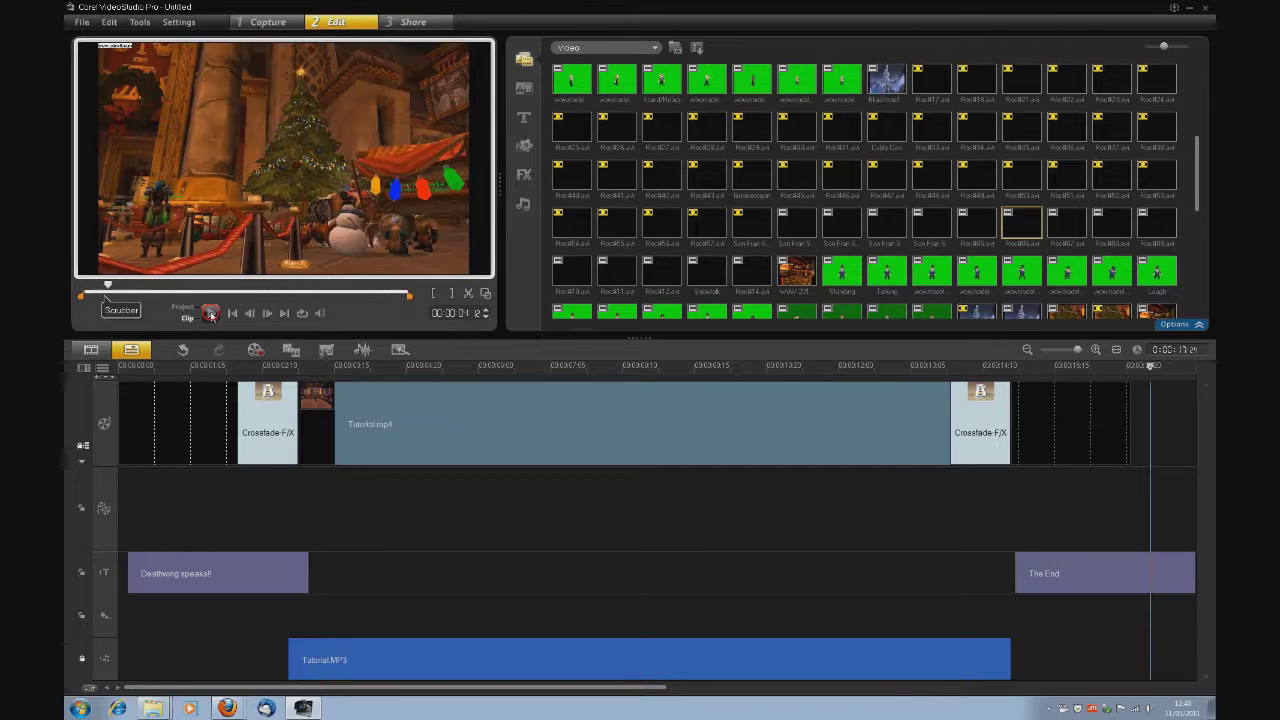
{"action": "left_click", "coordinate": [210, 313]}
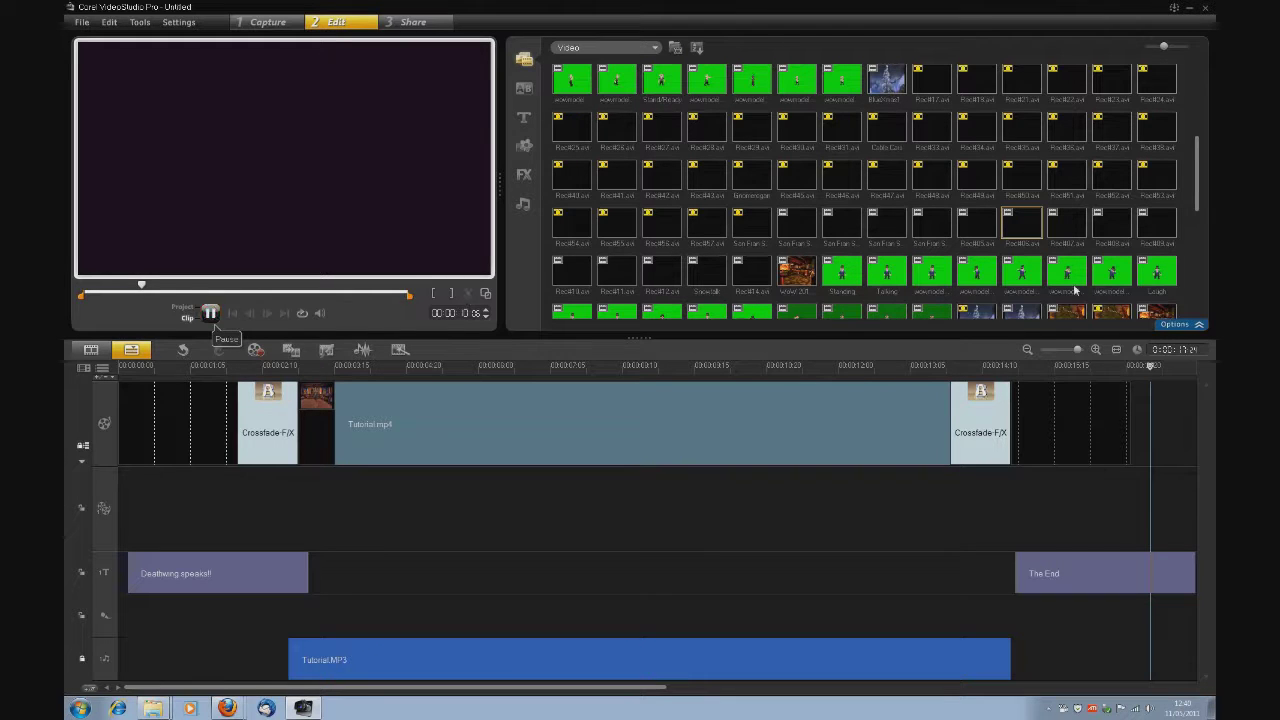
{"action": "left_click", "coordinate": [212, 320]}
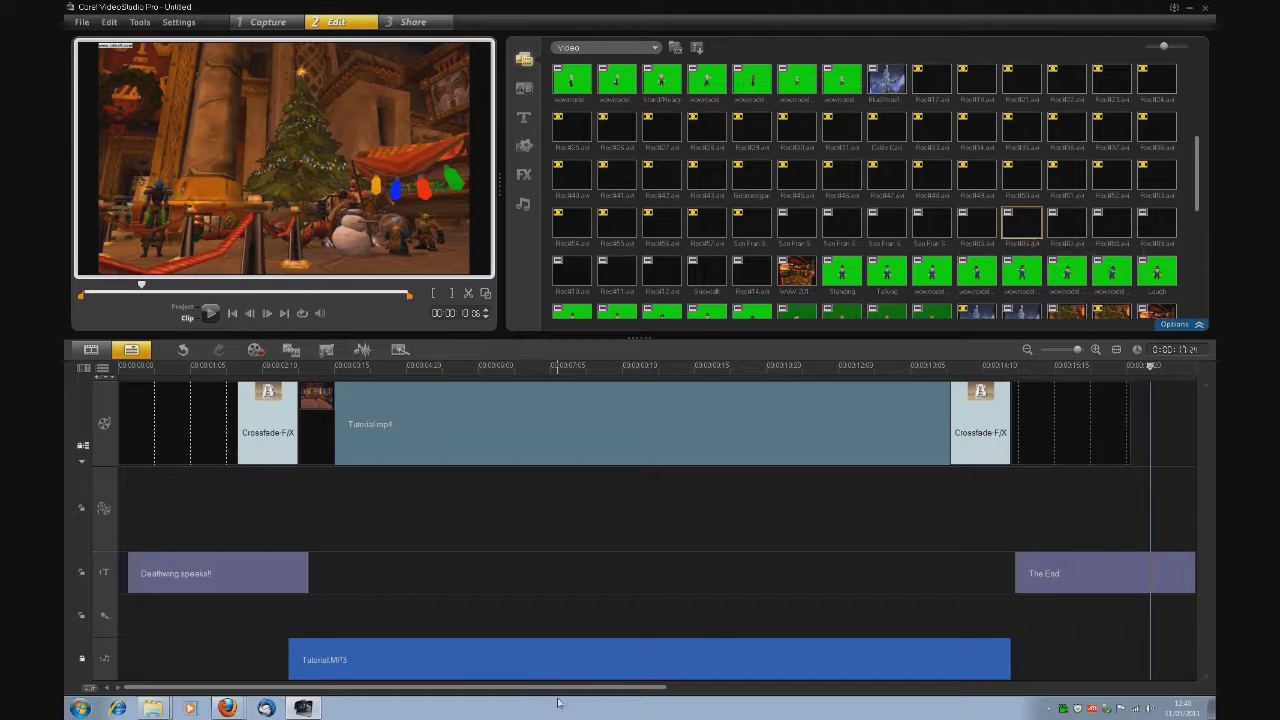
{"action": "left_click_drag", "start_coordinate": [561, 687], "coordinate": [701, 687]}
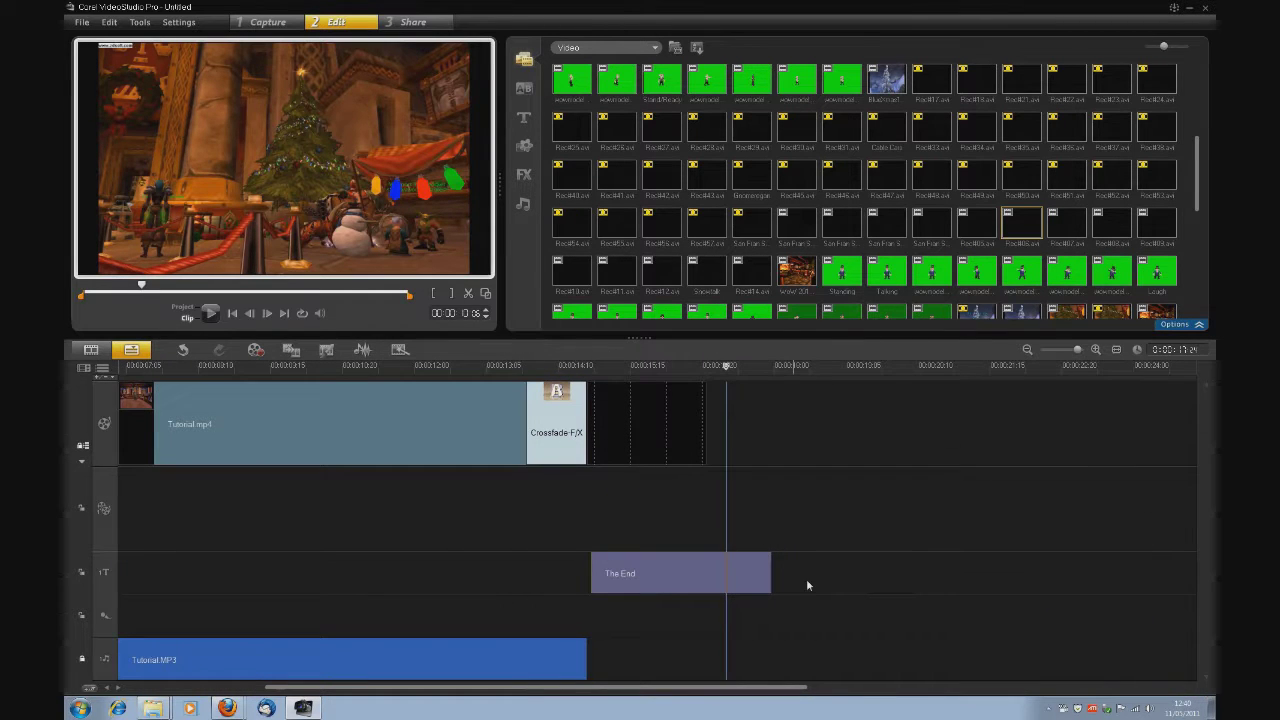
{"action": "left_click_drag", "start_coordinate": [1007, 228], "coordinate": [980, 425]}
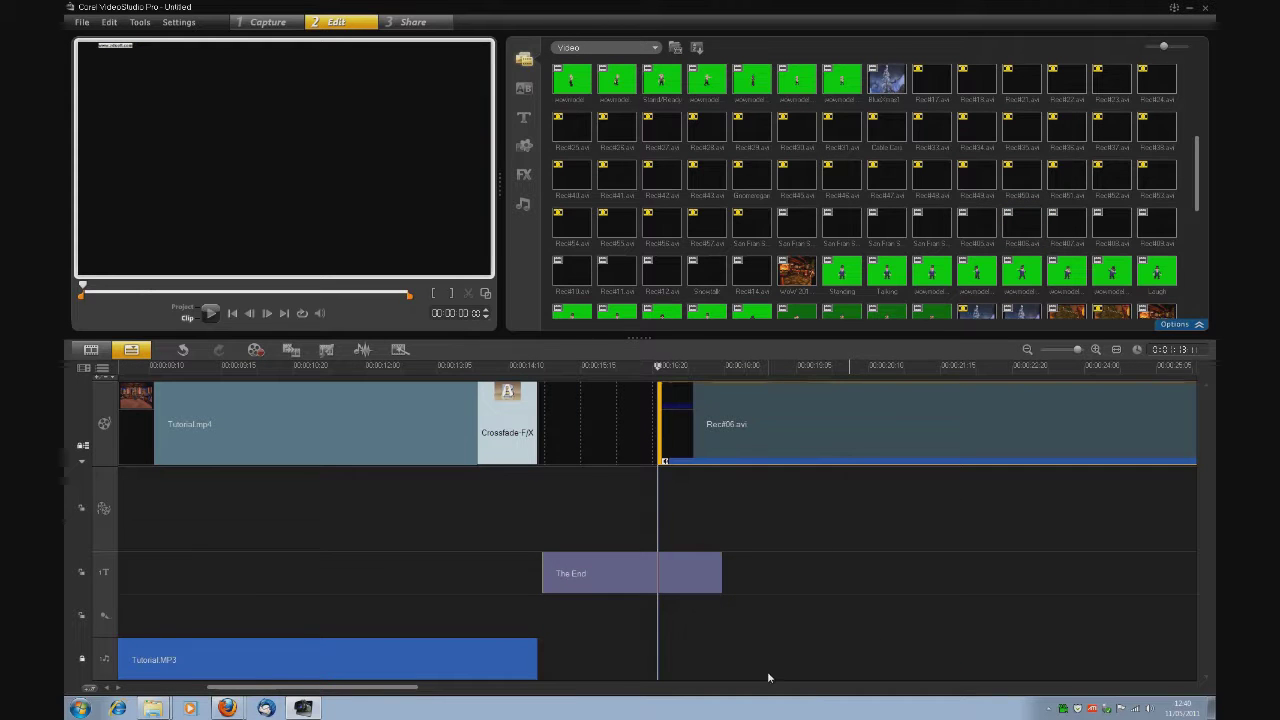
Split the audio of Rec#06.avi onto the voice track and delete its picture clip from the video track.
{"action": "right_click", "coordinate": [847, 414]}
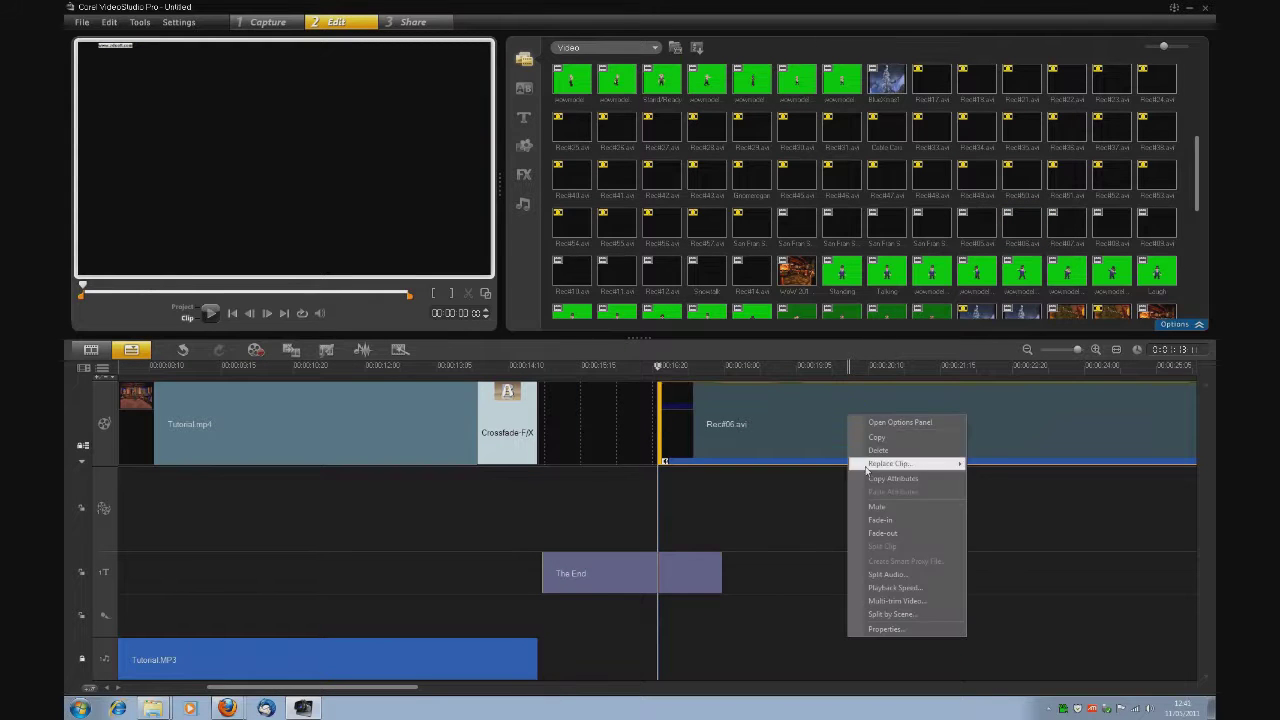
{"action": "left_click", "coordinate": [884, 576]}
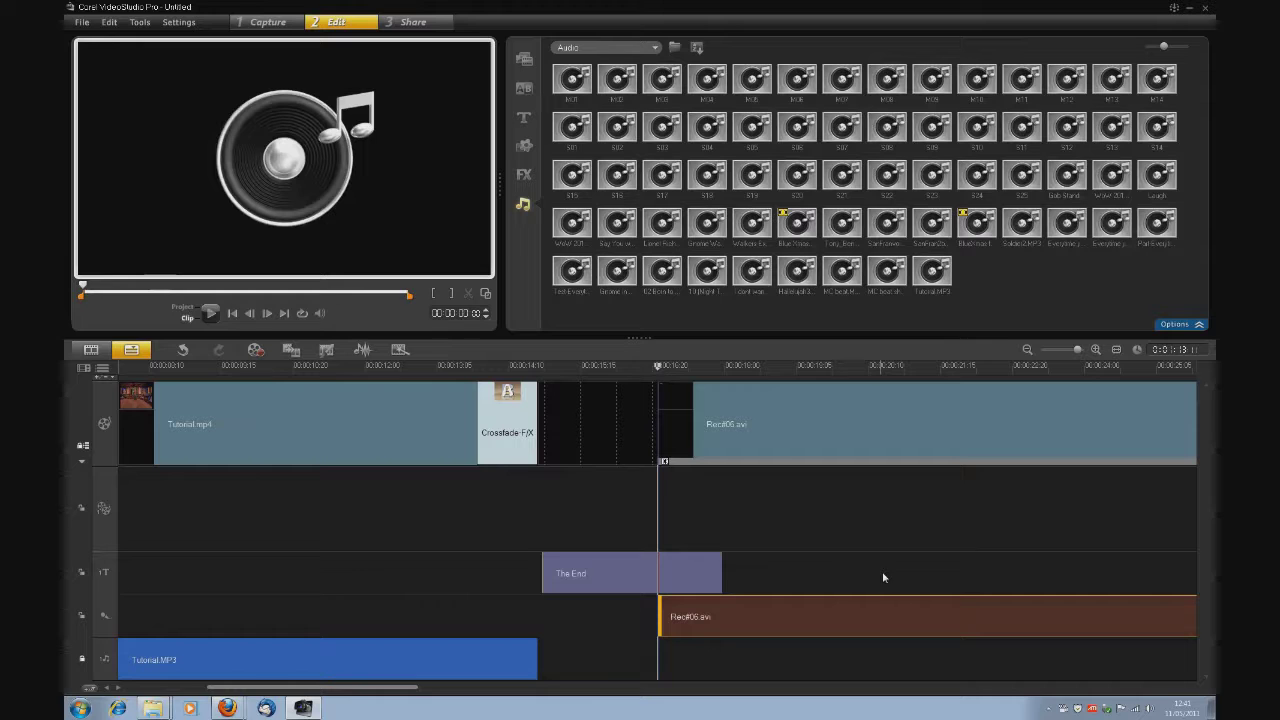
{"action": "left_click", "coordinate": [779, 440]}
{"action": "key", "text": "Delete"}
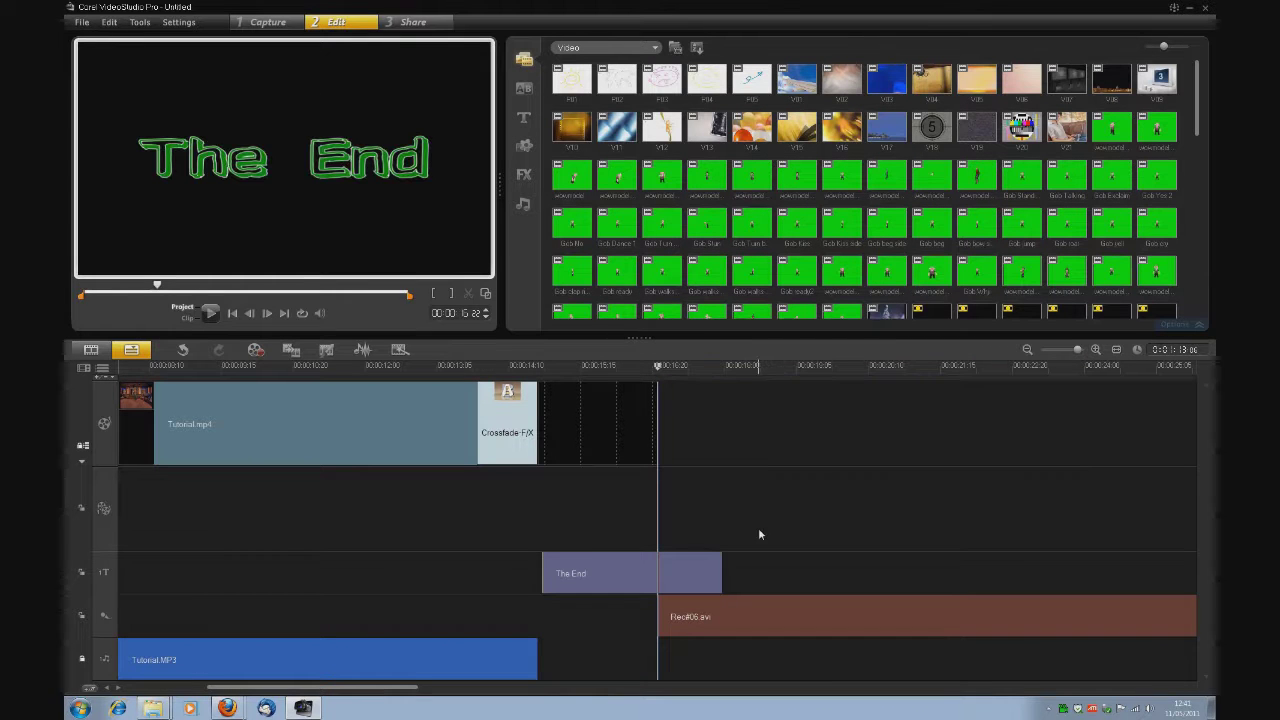
Listen to the Rec#06.avi audio from about 17 seconds, split it at about 23 seconds and delete the part before the split.
{"action": "left_click_drag", "start_coordinate": [397, 689], "coordinate": [446, 672]}
{"action": "left_click_drag", "start_coordinate": [241, 367], "coordinate": [260, 367]}
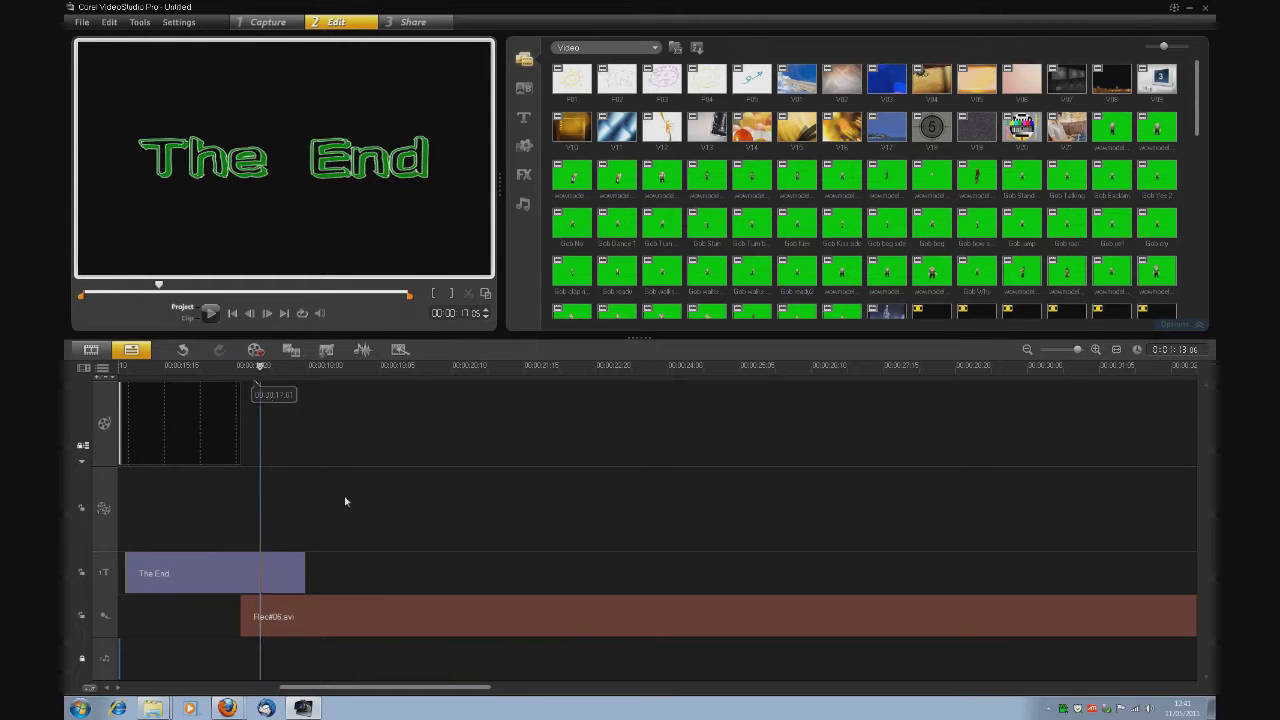
{"action": "left_click", "coordinate": [210, 313]}
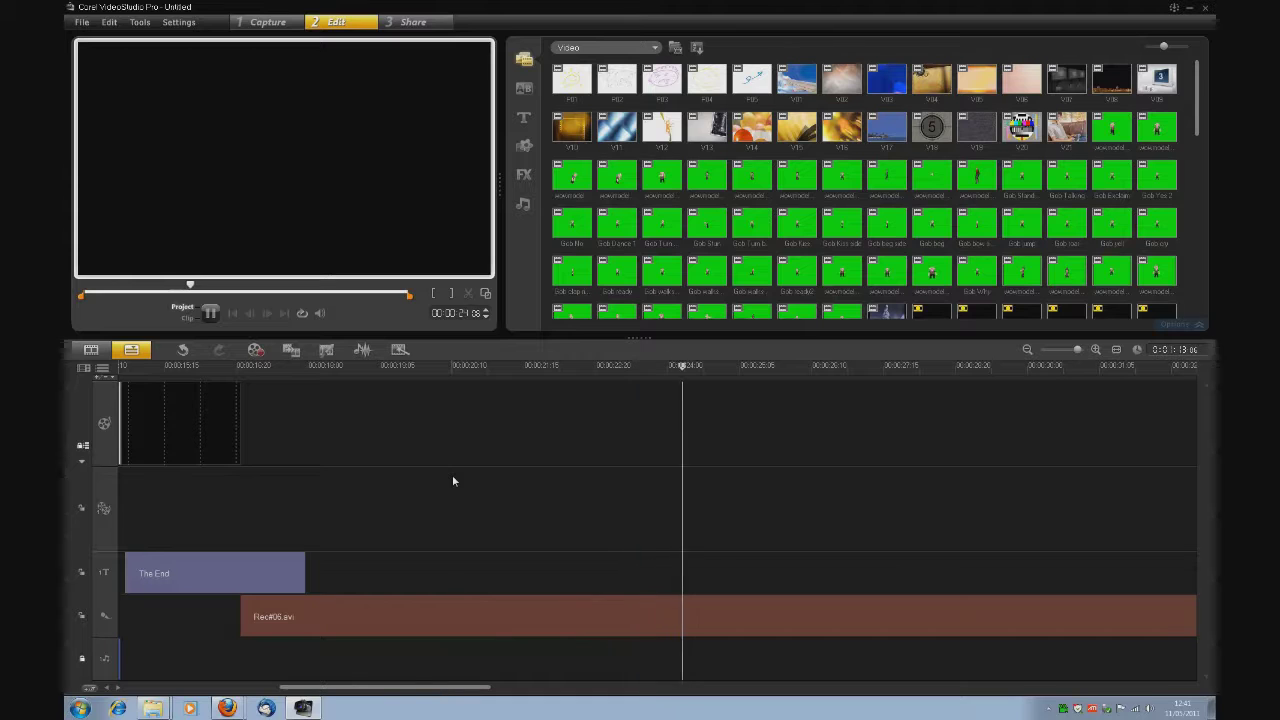
{"action": "left_click", "coordinate": [210, 312]}
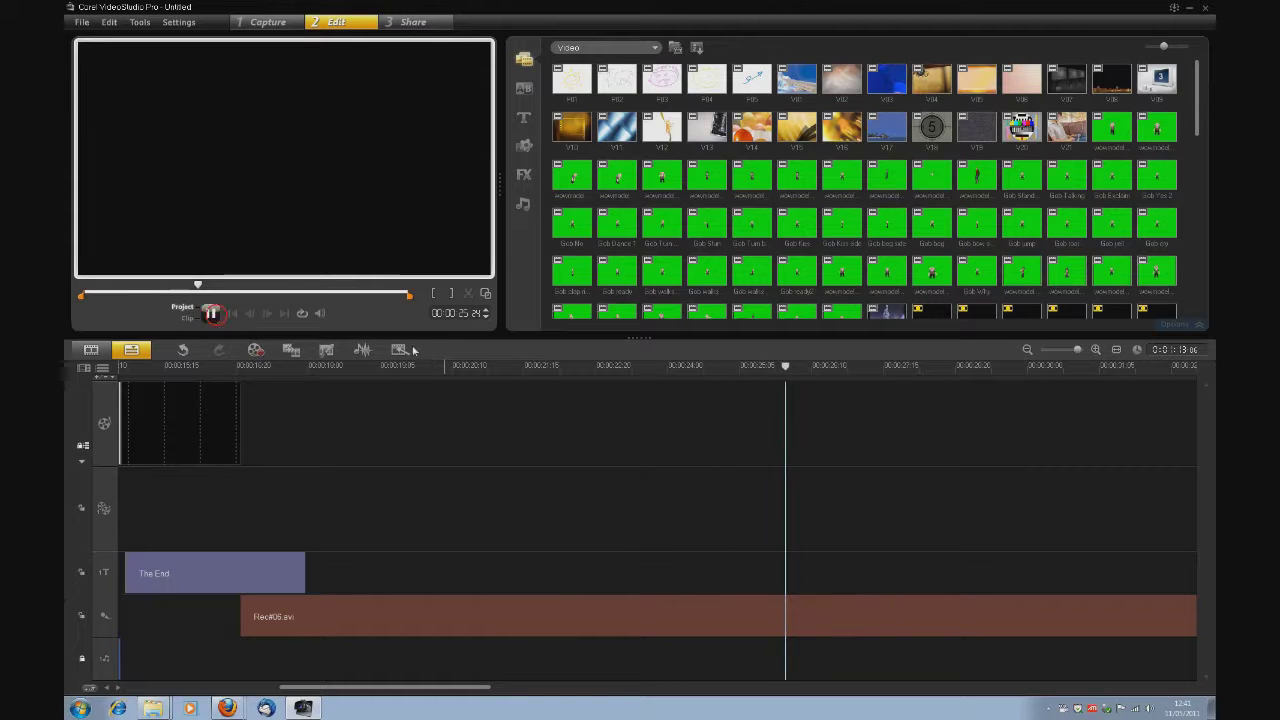
{"action": "left_click", "coordinate": [613, 367]}
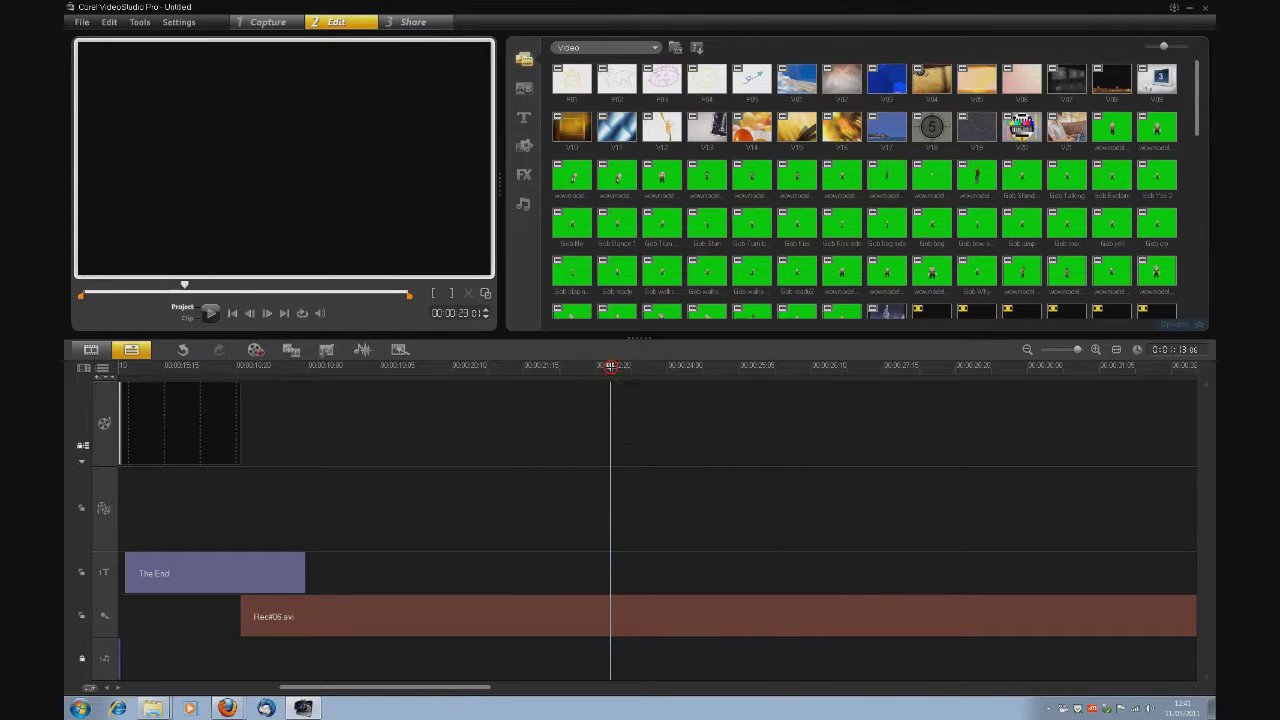
{"action": "left_click", "coordinate": [571, 612]}
{"action": "left_click", "coordinate": [469, 292]}
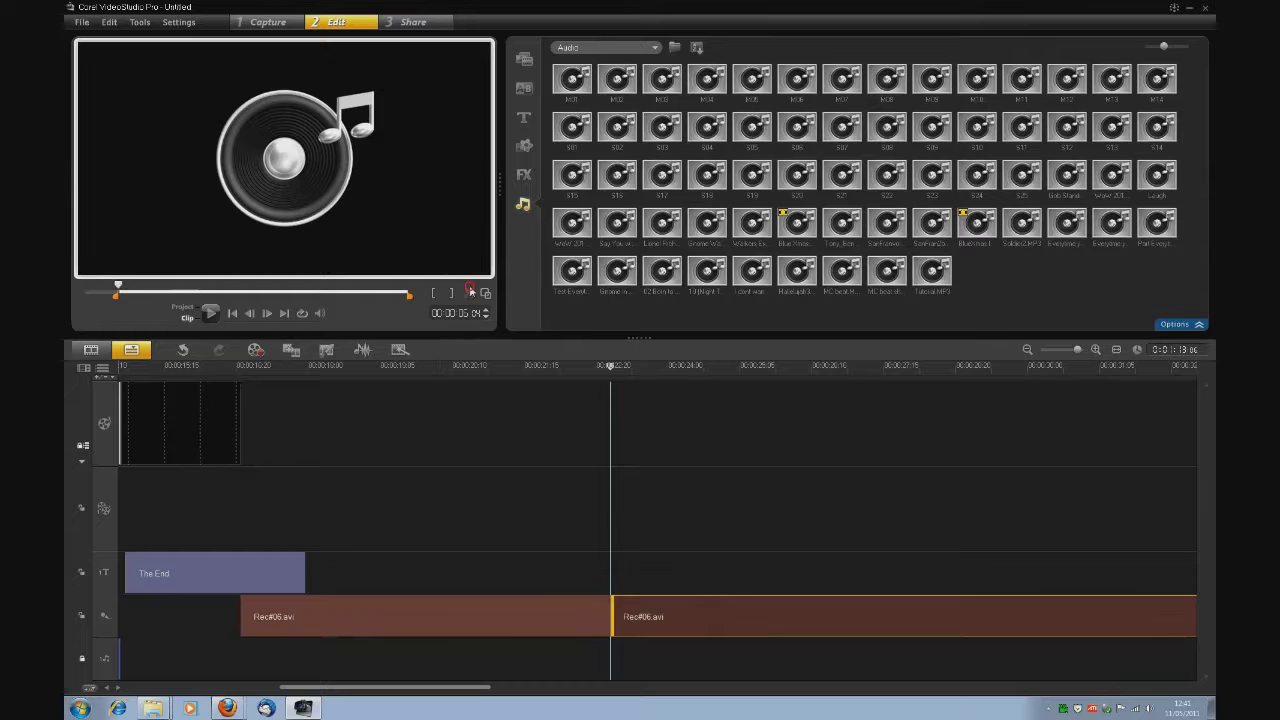
{"action": "left_click", "coordinate": [542, 606]}
{"action": "key", "text": "Delete"}
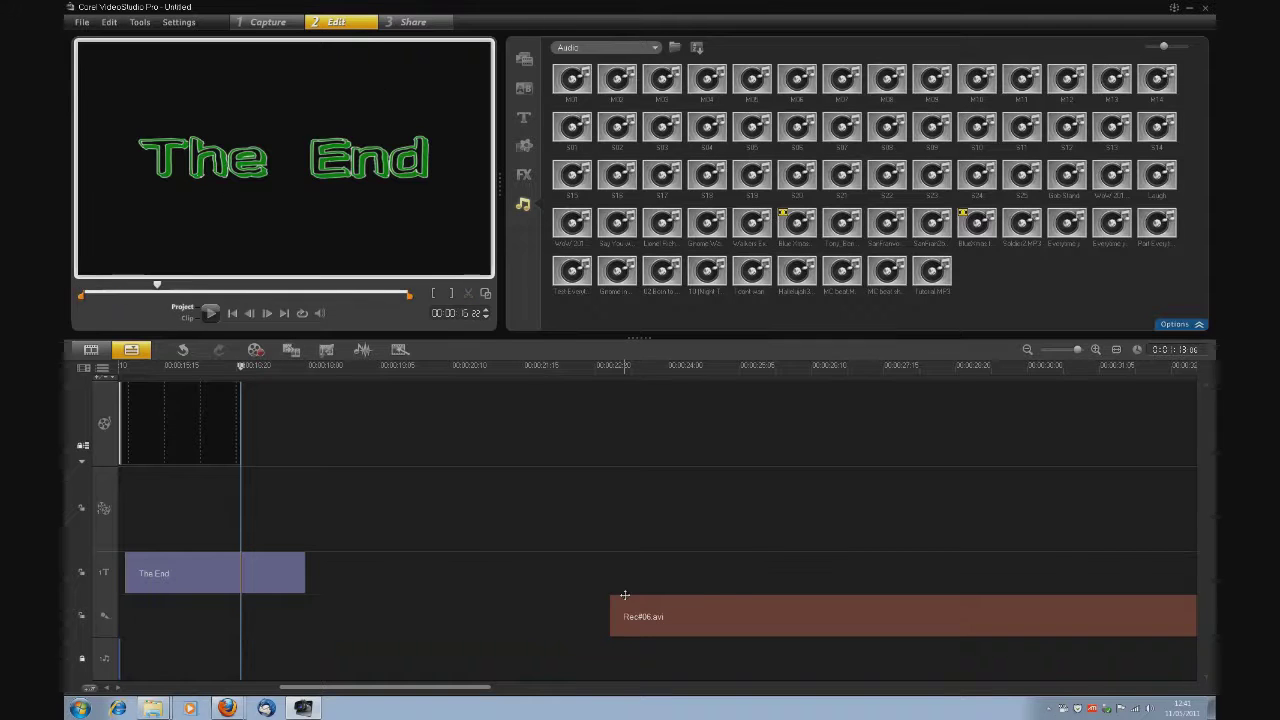
Move the remaining Rec#06.avi audio closer to "The End", then play it and split it at about 32 seconds on the timeline.
{"action": "left_click_drag", "start_coordinate": [737, 606], "coordinate": [502, 596]}
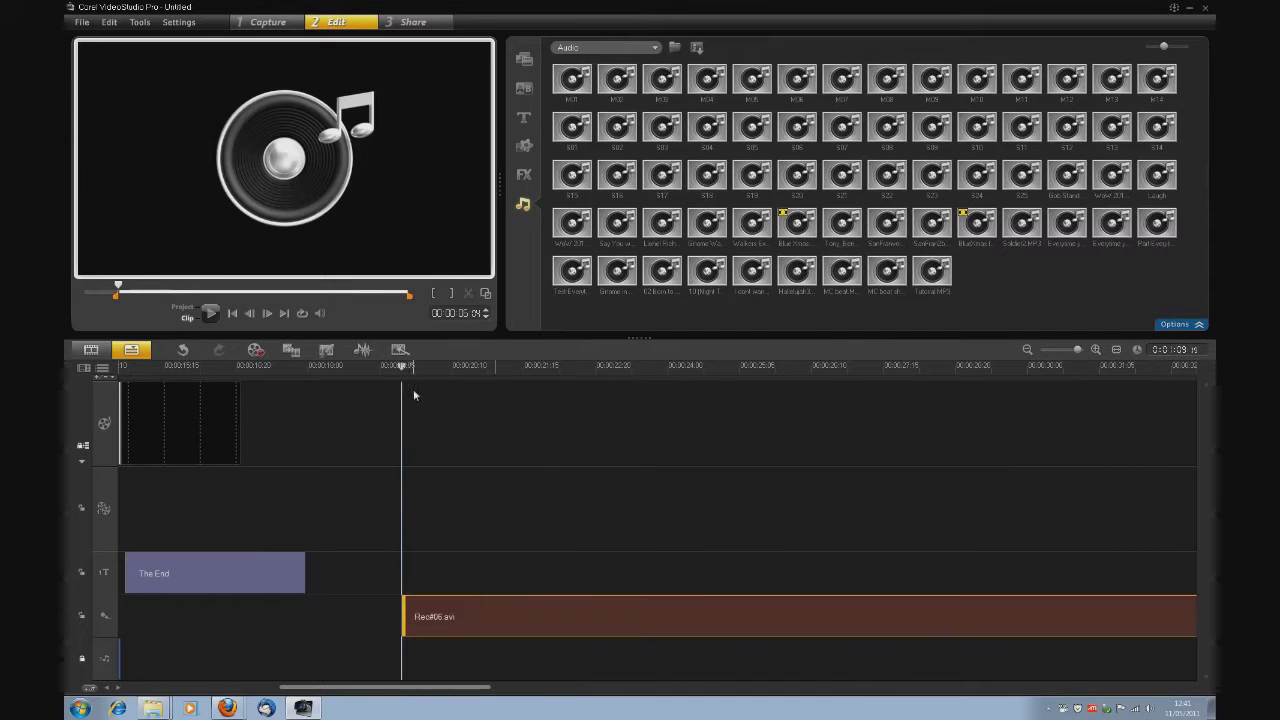
{"action": "left_click", "coordinate": [211, 313]}
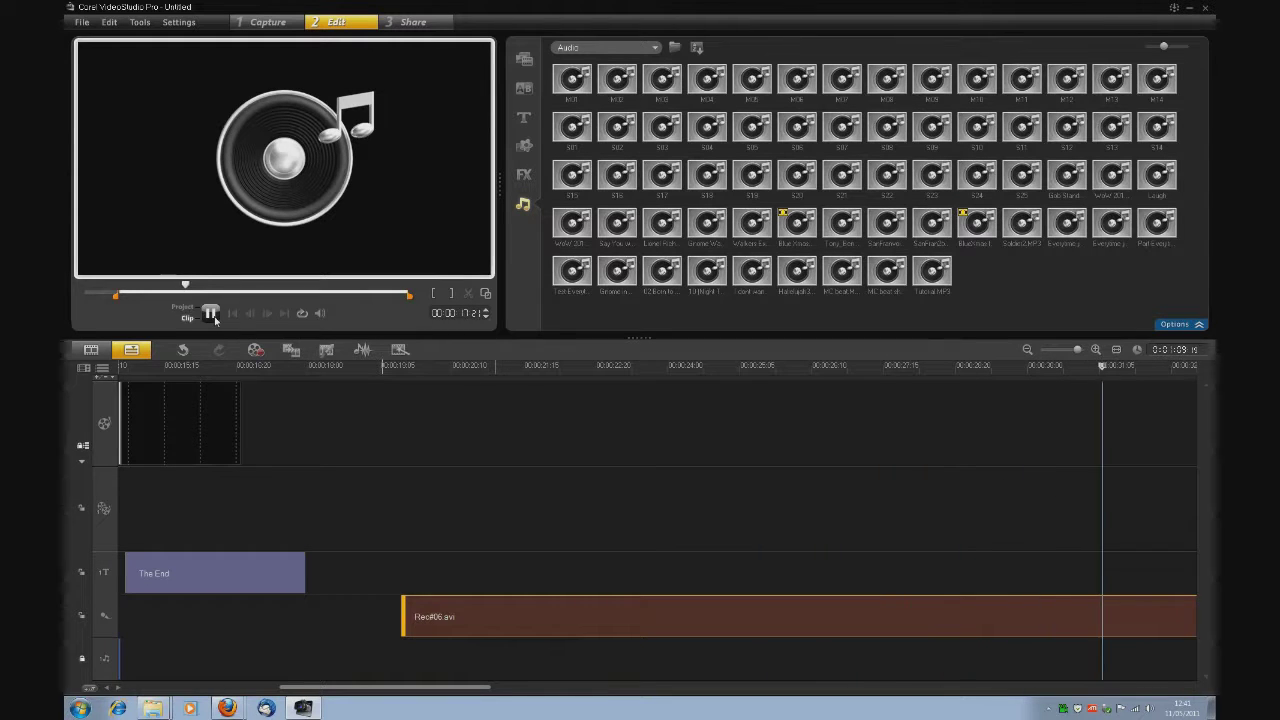
{"action": "left_click", "coordinate": [212, 314]}
{"action": "left_click", "coordinate": [731, 605]}
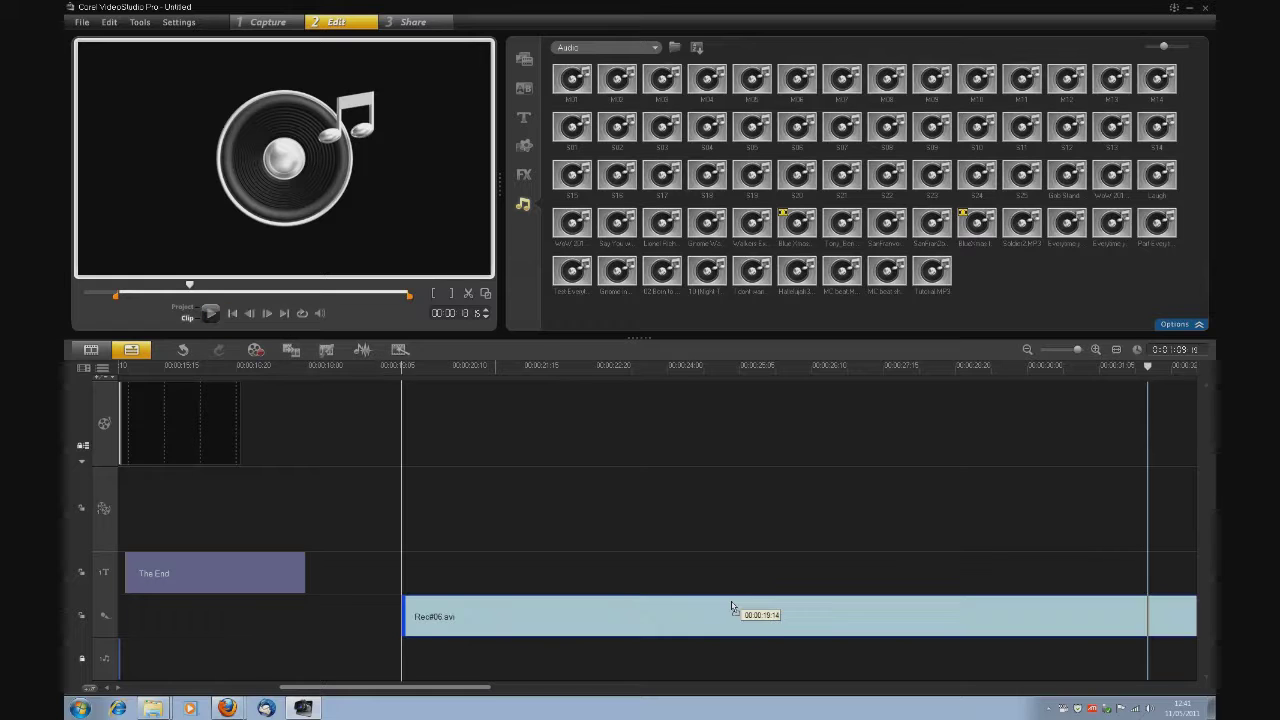
{"action": "left_click", "coordinate": [474, 297]}
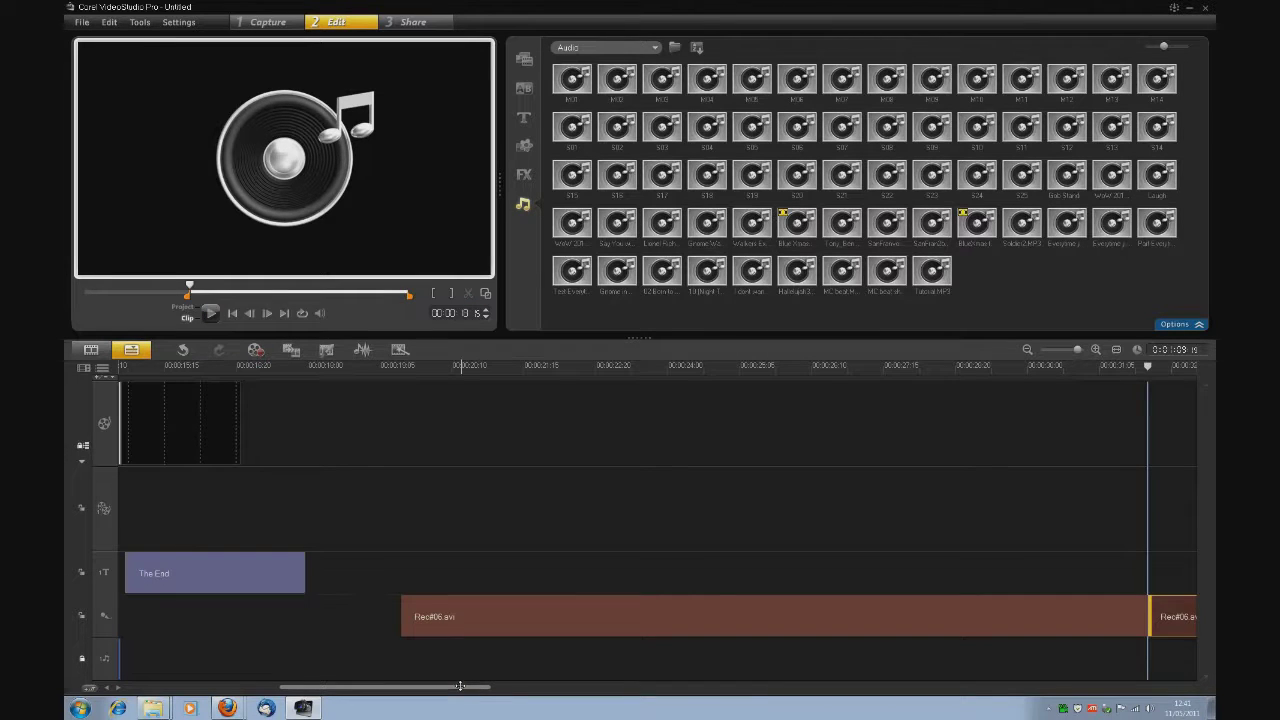
Move the first Rec#06.avi audio piece to start alongside Tutorial.MP3 and delete the leftover longer piece.
{"action": "left_click_drag", "start_coordinate": [460, 686], "coordinate": [380, 686]}
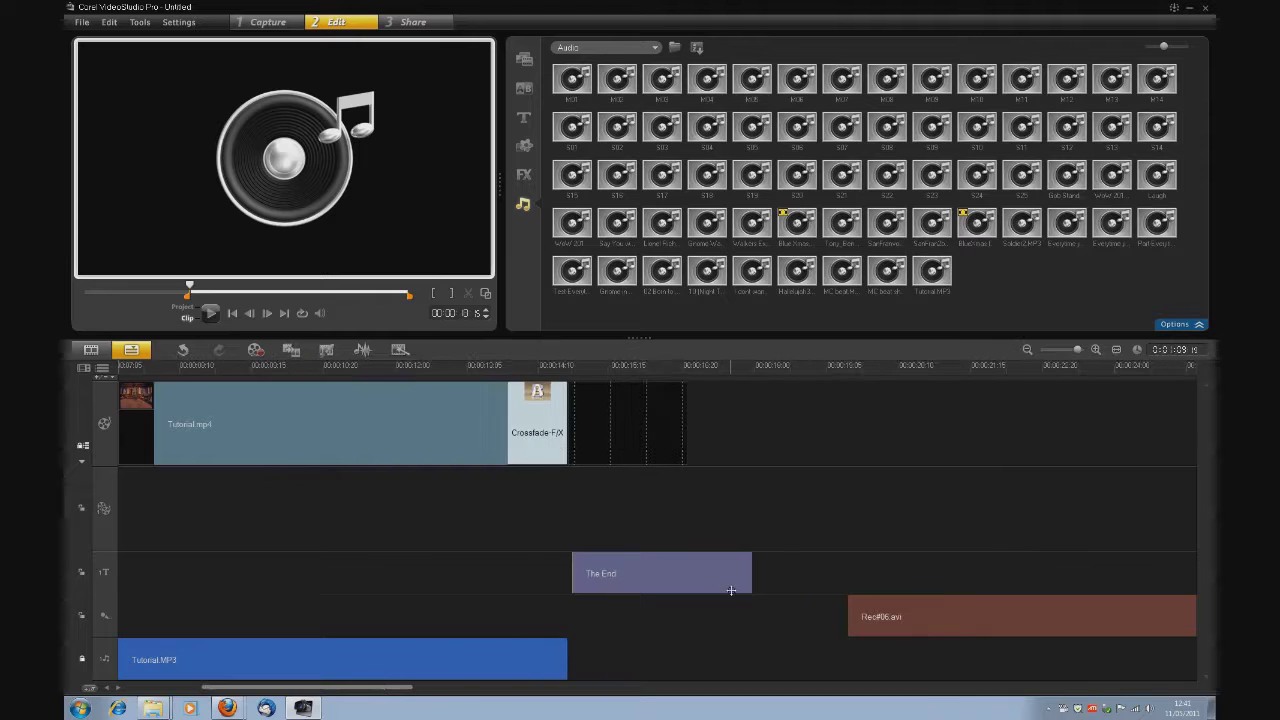
{"action": "left_click", "coordinate": [1117, 349]}
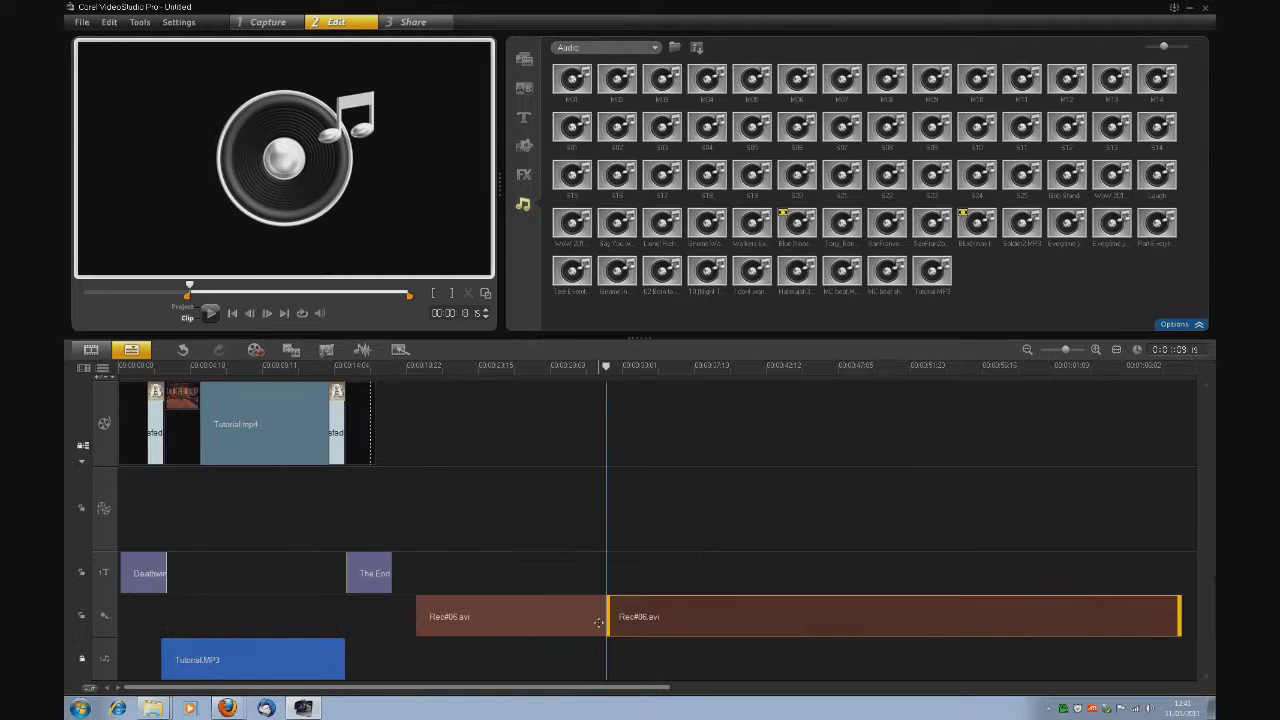
{"action": "left_click_drag", "start_coordinate": [570, 628], "coordinate": [292, 633]}
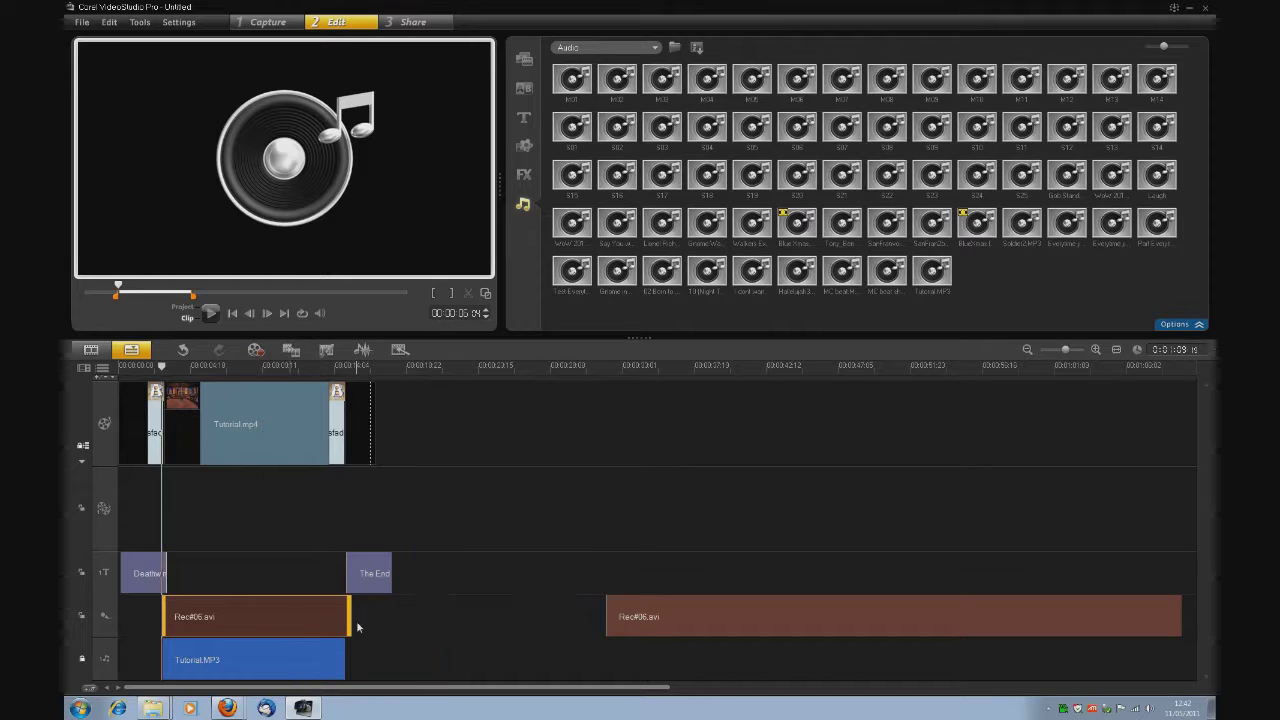
{"action": "left_click", "coordinate": [859, 624]}
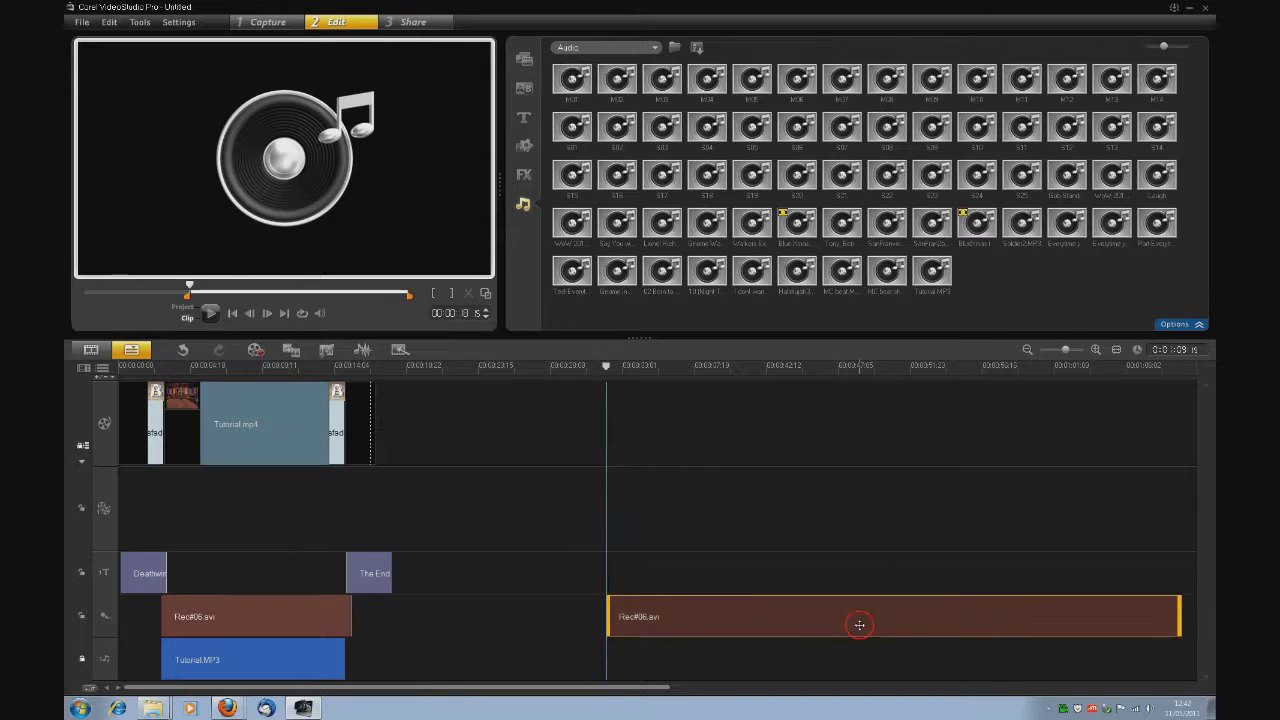
{"action": "key", "text": "Delete"}
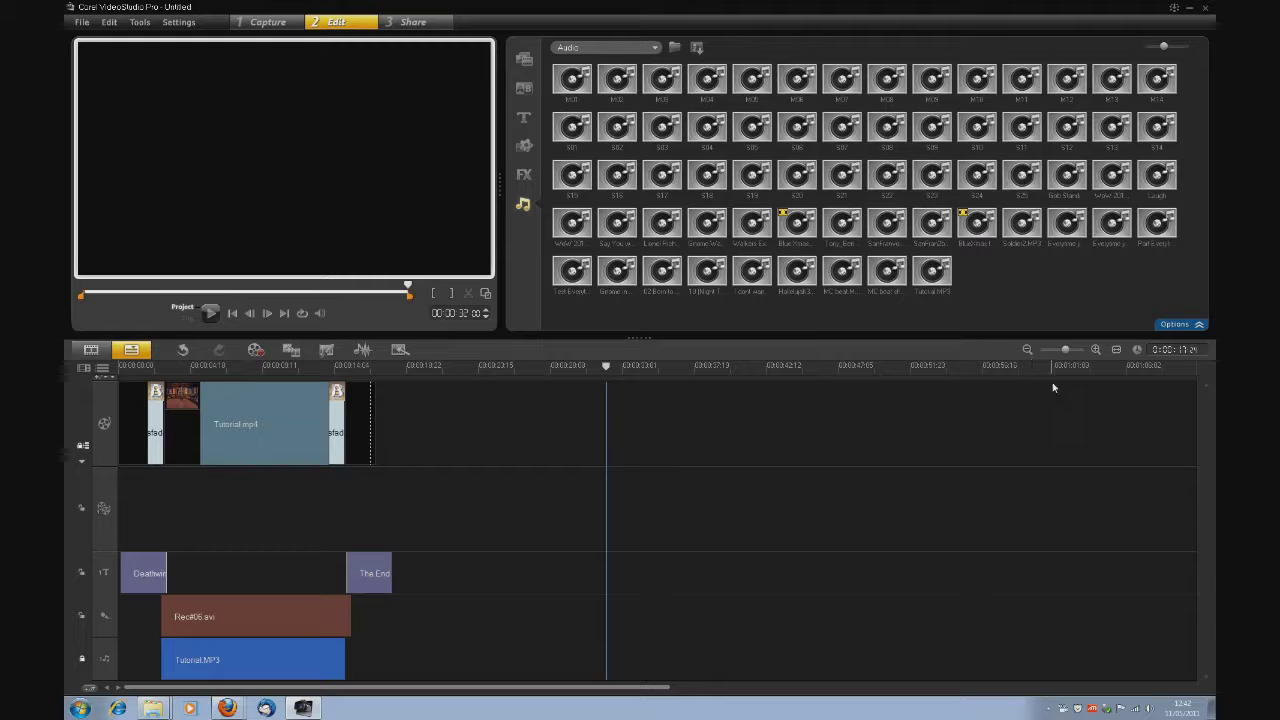
Shift the Rec#06.avi audio slightly earlier so it begins just before Tutorial.MP3, and open its Music & Voice options.
{"action": "left_click", "coordinate": [1116, 350]}
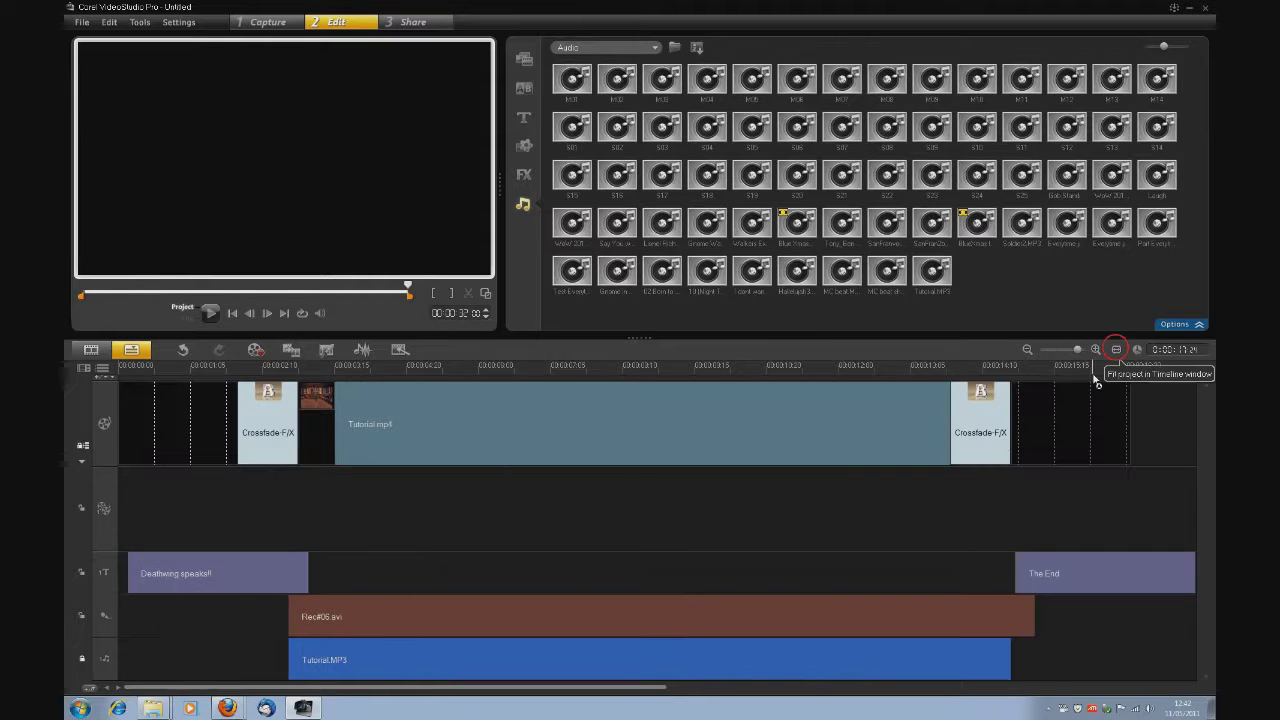
{"action": "left_click", "coordinate": [654, 613]}
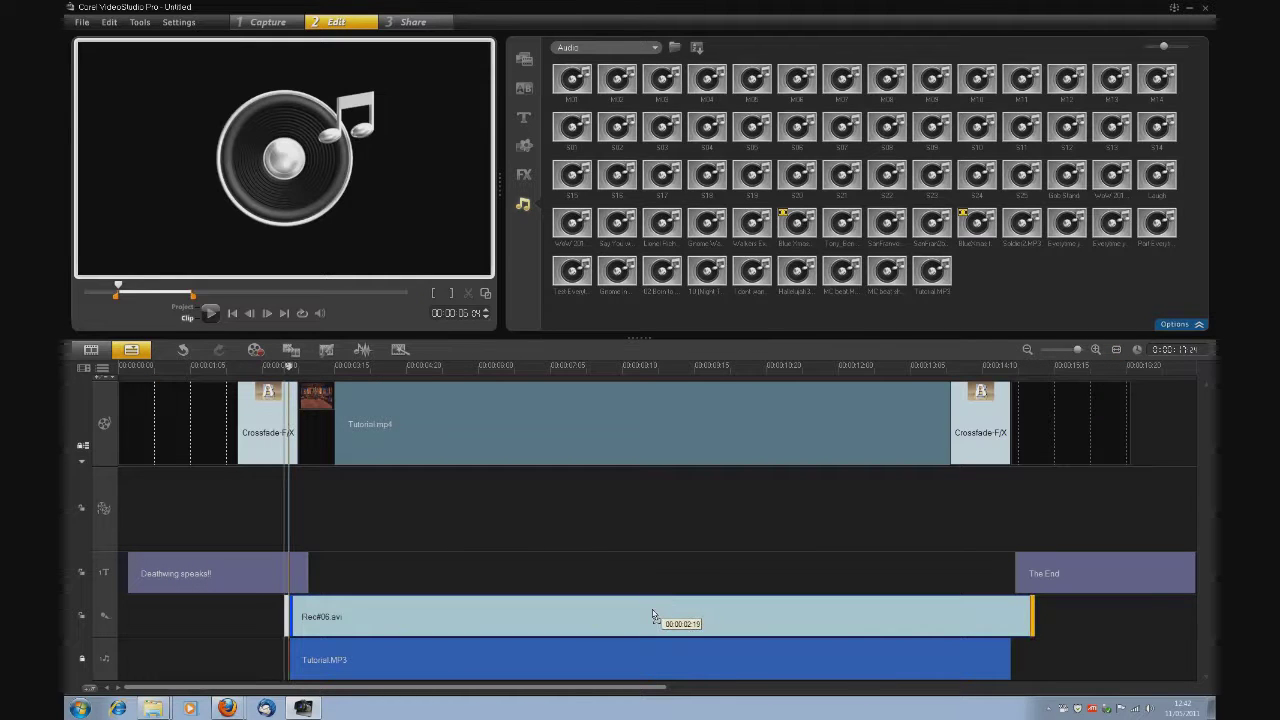
{"action": "left_click_drag", "start_coordinate": [651, 614], "coordinate": [595, 612]}
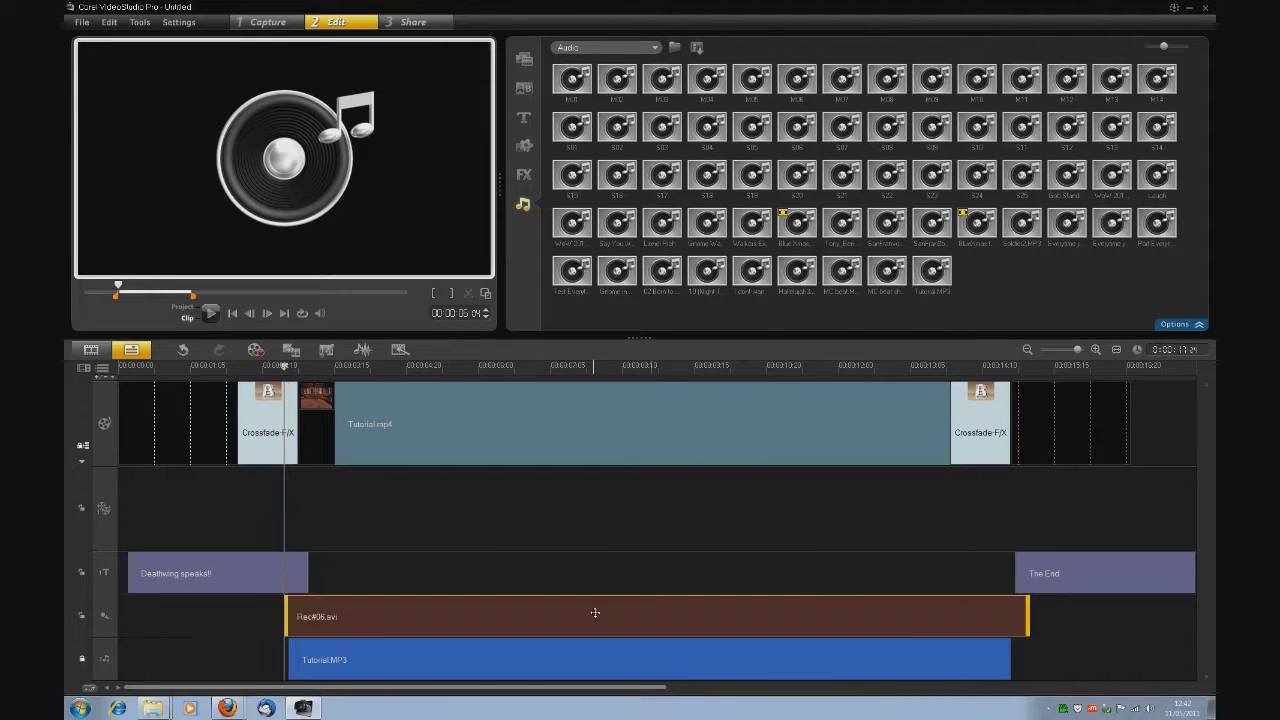
{"action": "left_click_drag", "start_coordinate": [514, 610], "coordinate": [573, 616]}
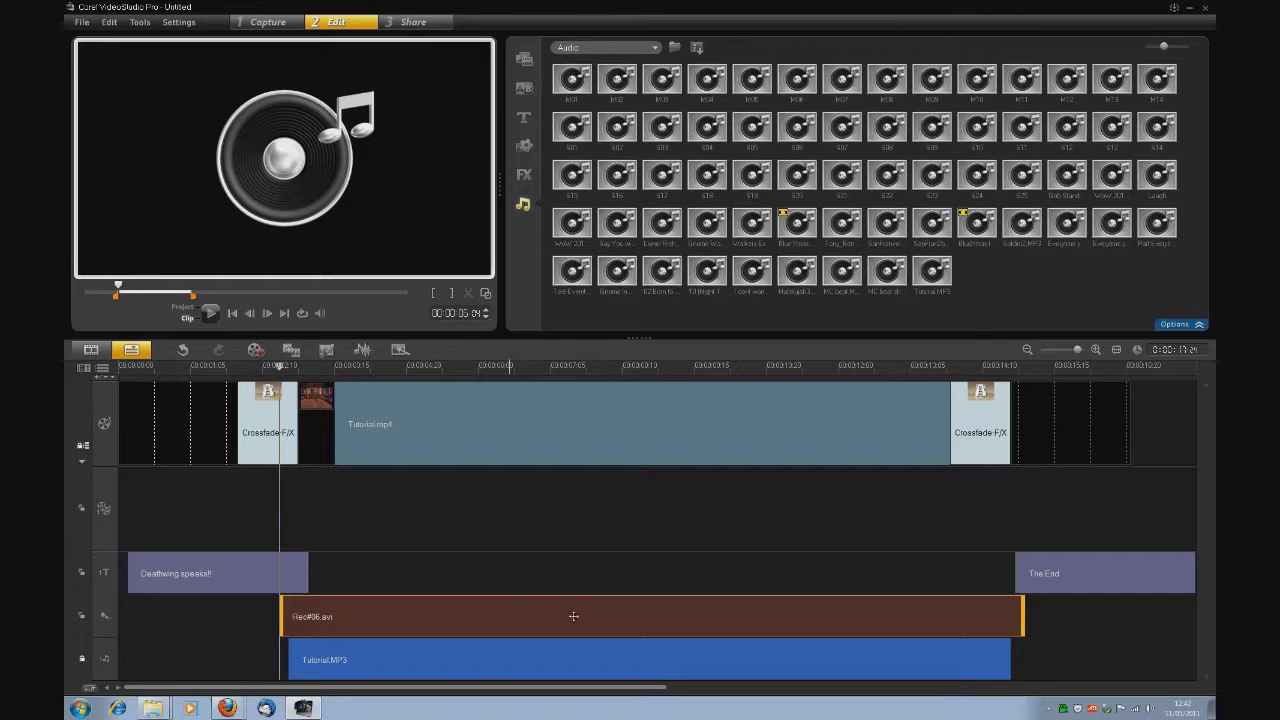
{"action": "double_click", "coordinate": [469, 615]}
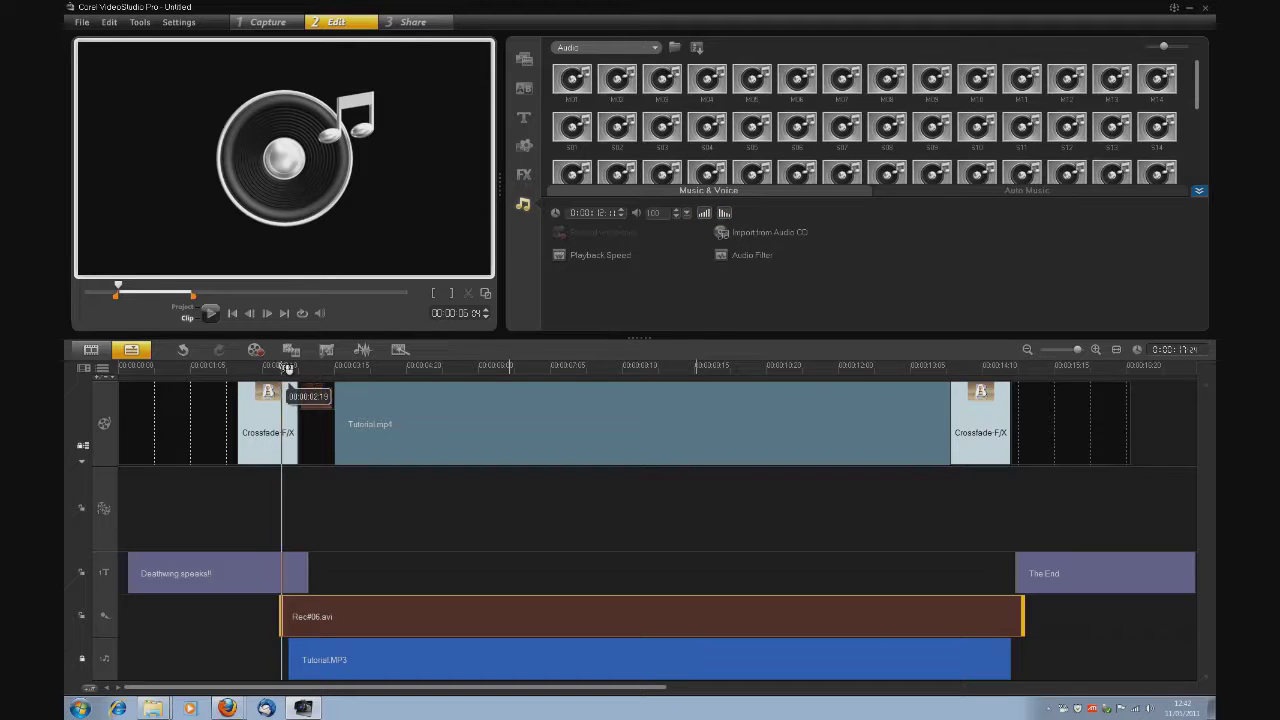
Switch the preview to the whole project and save the project as Tutorial.VSP in My Projects.
{"action": "left_click", "coordinate": [182, 306]}
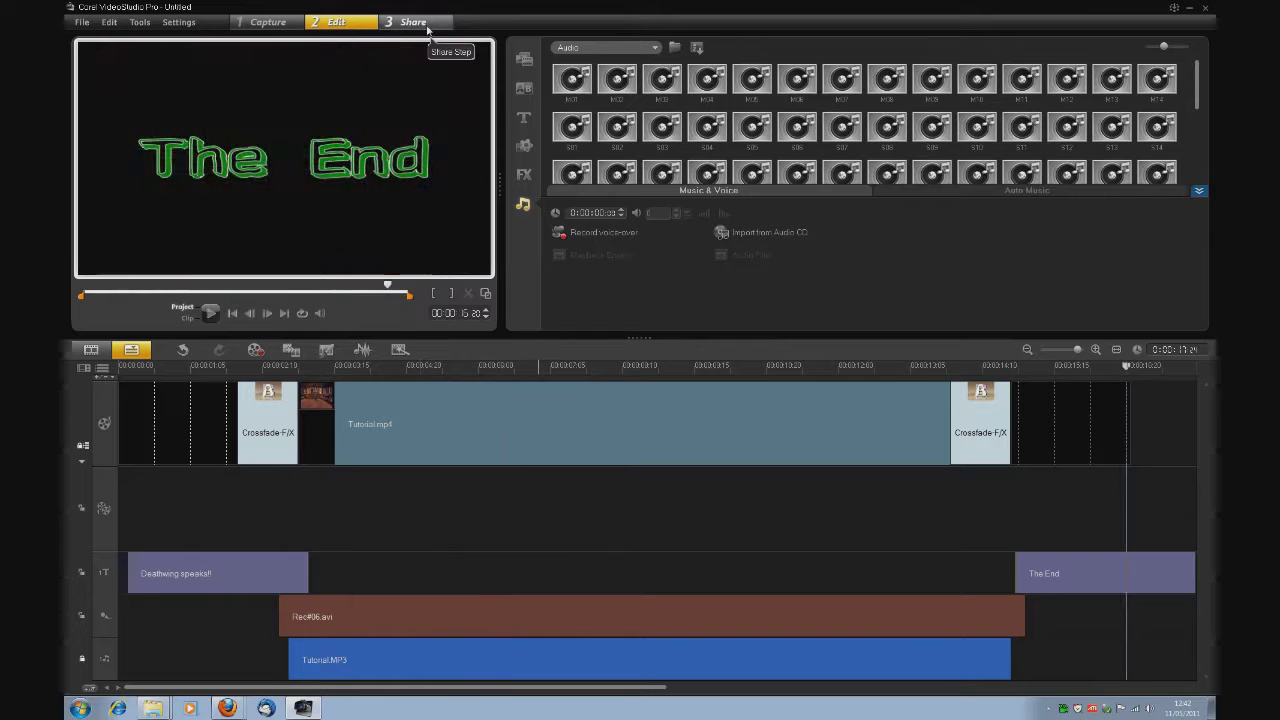
{"action": "left_click", "coordinate": [82, 22]}
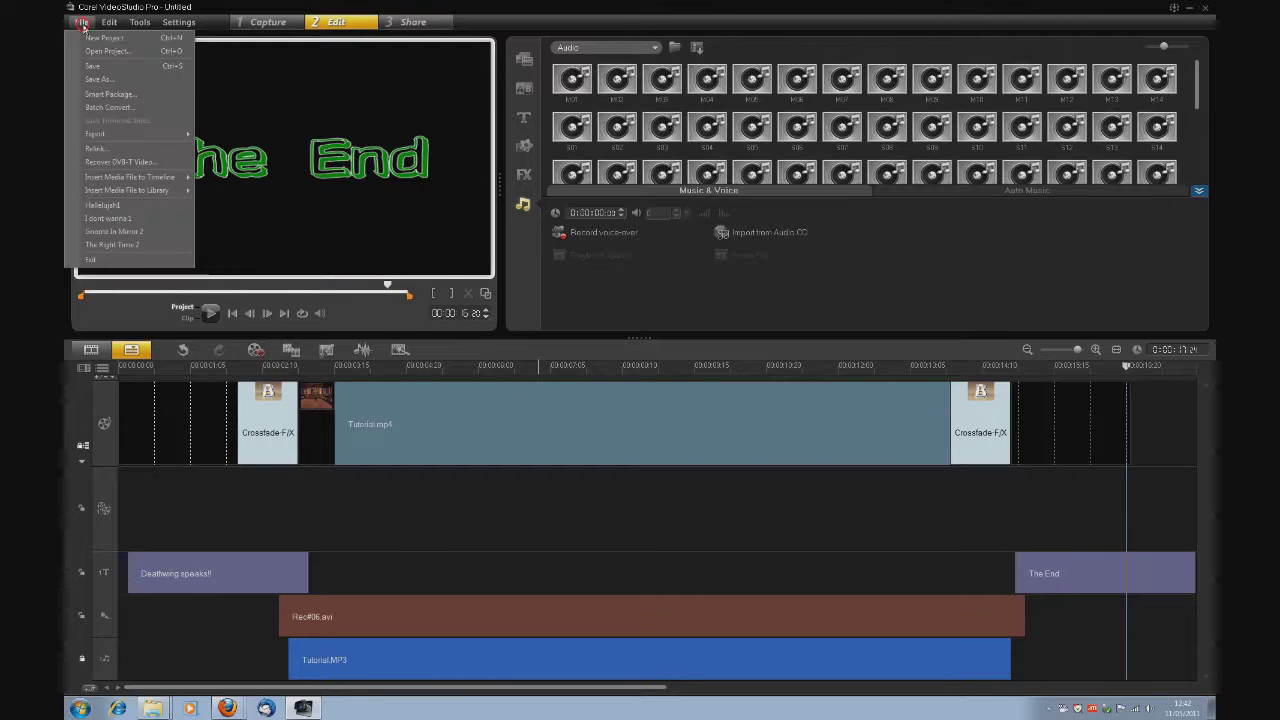
{"action": "left_click", "coordinate": [98, 79]}
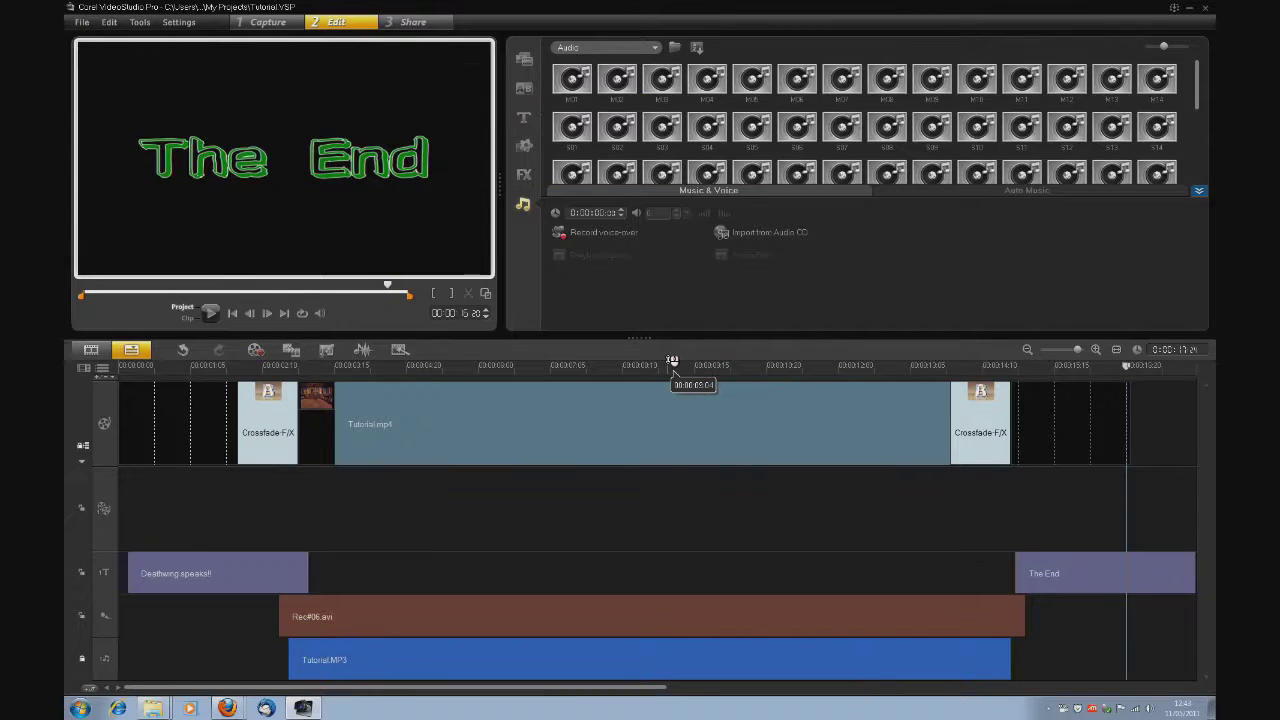
Start creating a custom video file from the project and choose MPEG-4 Files (*.mp4;*.m4v) as its type.
{"action": "left_click", "coordinate": [413, 22]}
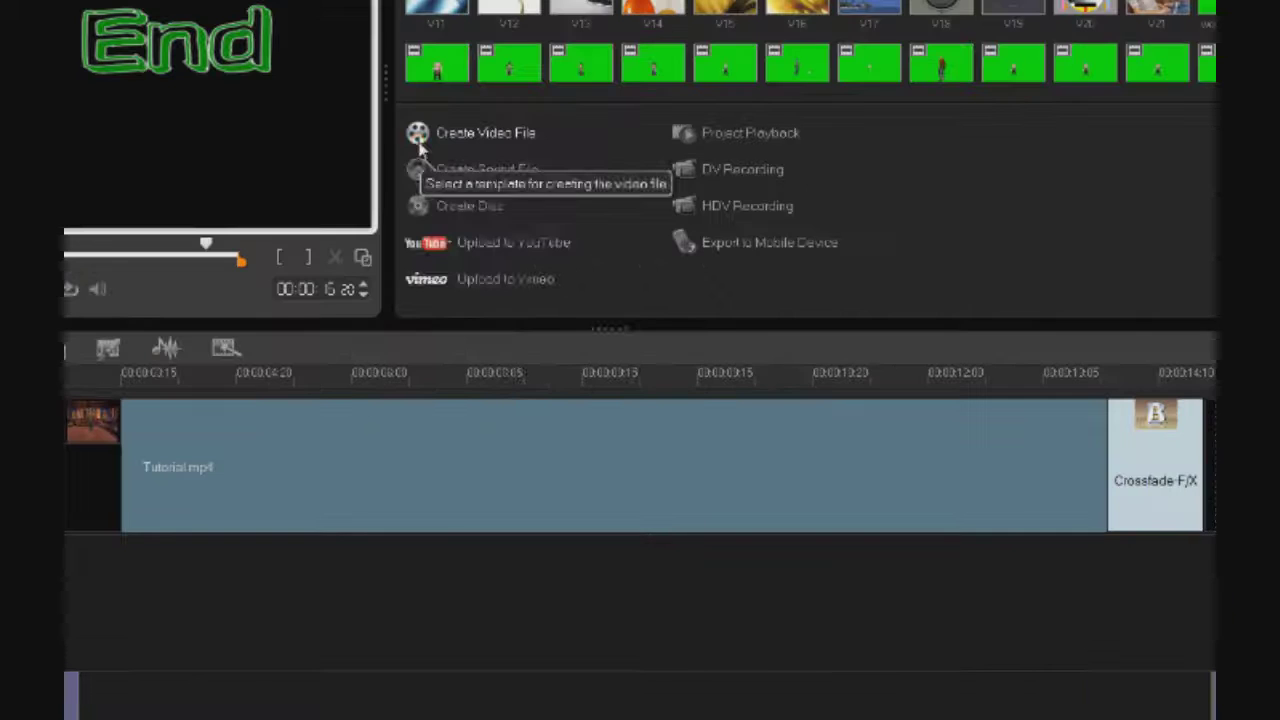
{"action": "left_click", "coordinate": [520, 218]}
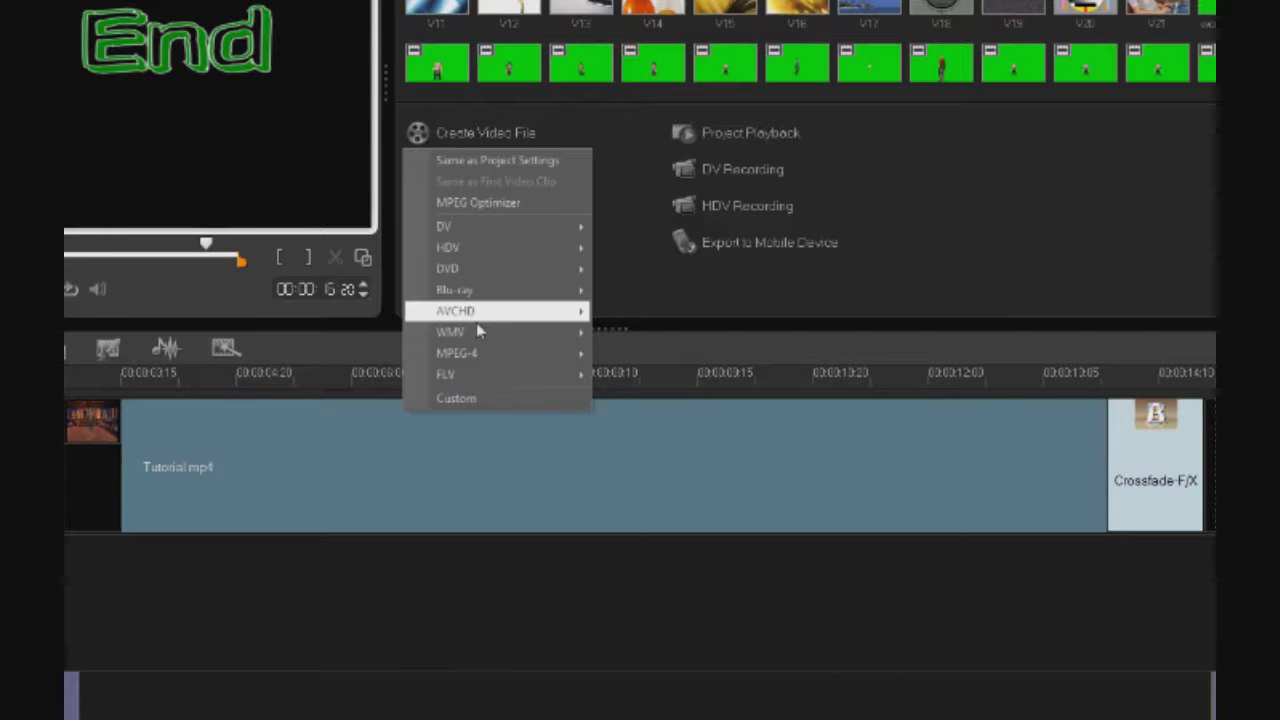
{"action": "left_click", "coordinate": [458, 398]}
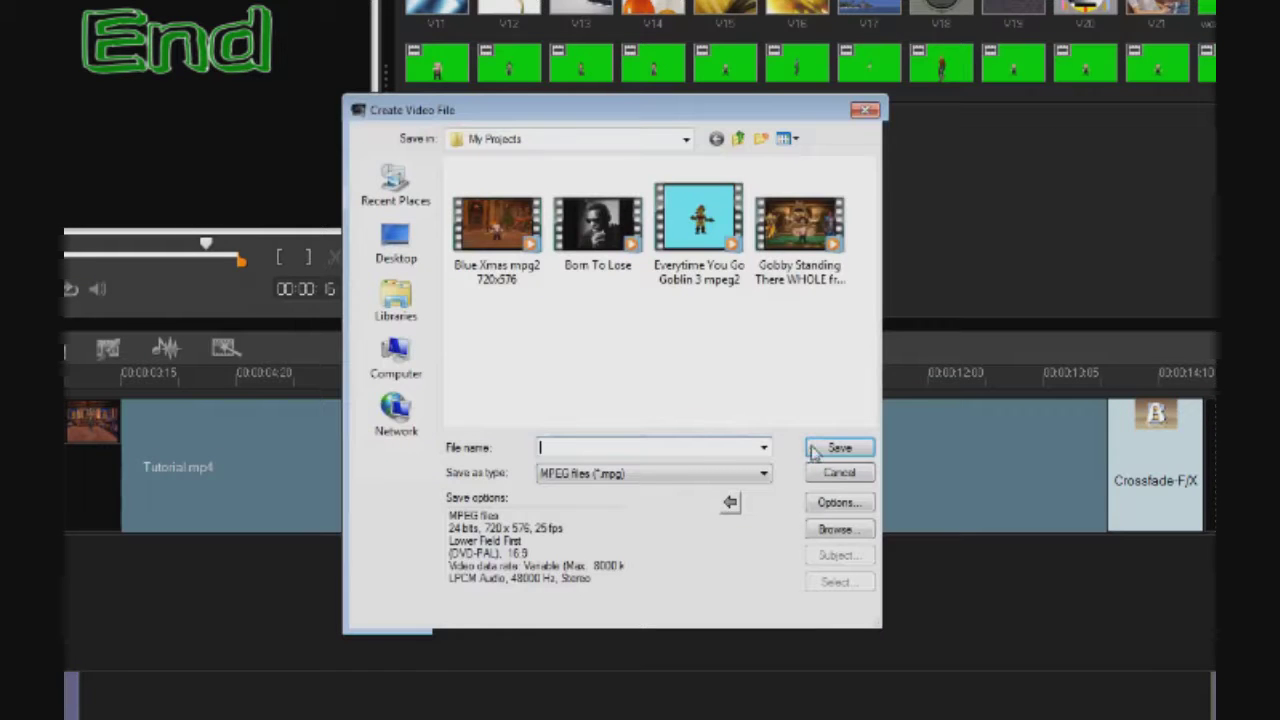
{"action": "left_click", "coordinate": [764, 473]}
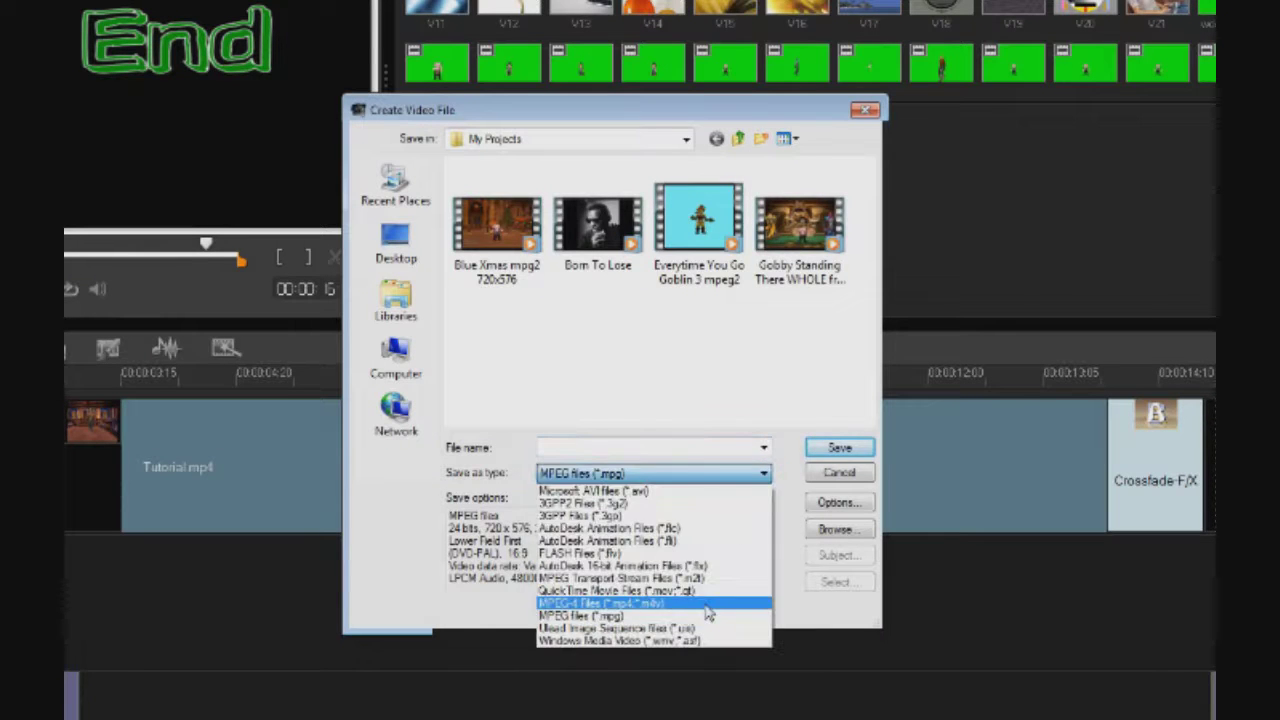
{"action": "left_click", "coordinate": [704, 602]}
Set the video type to H.264 MAIN in the compression settings of the video save options.
{"action": "left_click", "coordinate": [823, 505]}
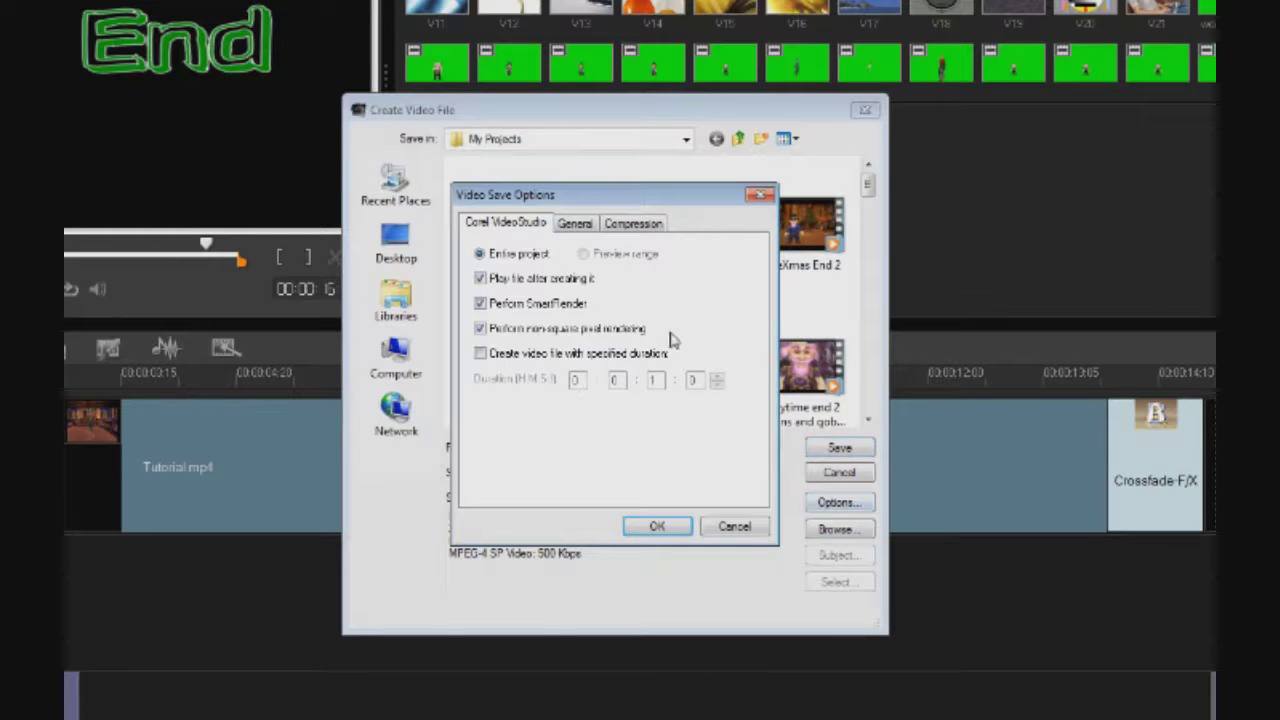
{"action": "left_click", "coordinate": [636, 224]}
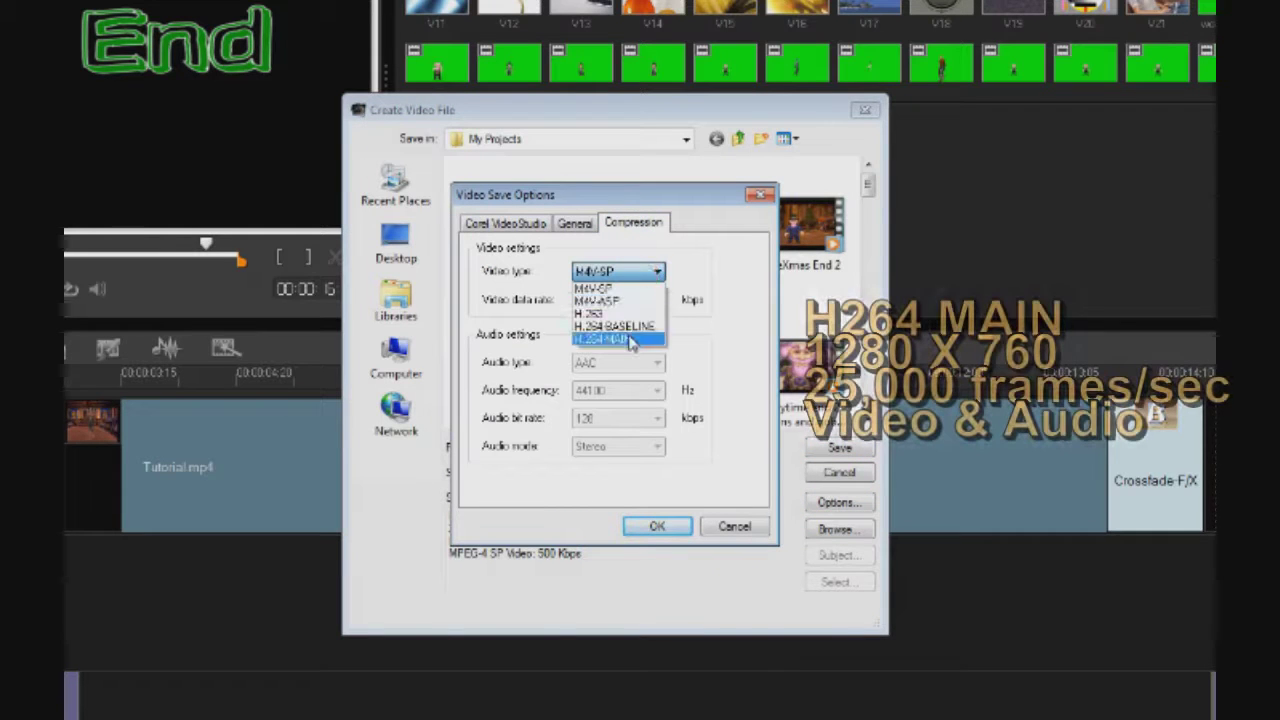
{"action": "left_click", "coordinate": [622, 339]}
Set the export to 1280 x 720, 25.000 frames/sec, with Audio and Video as the data track, and confirm the save options.
{"action": "left_click", "coordinate": [580, 224]}
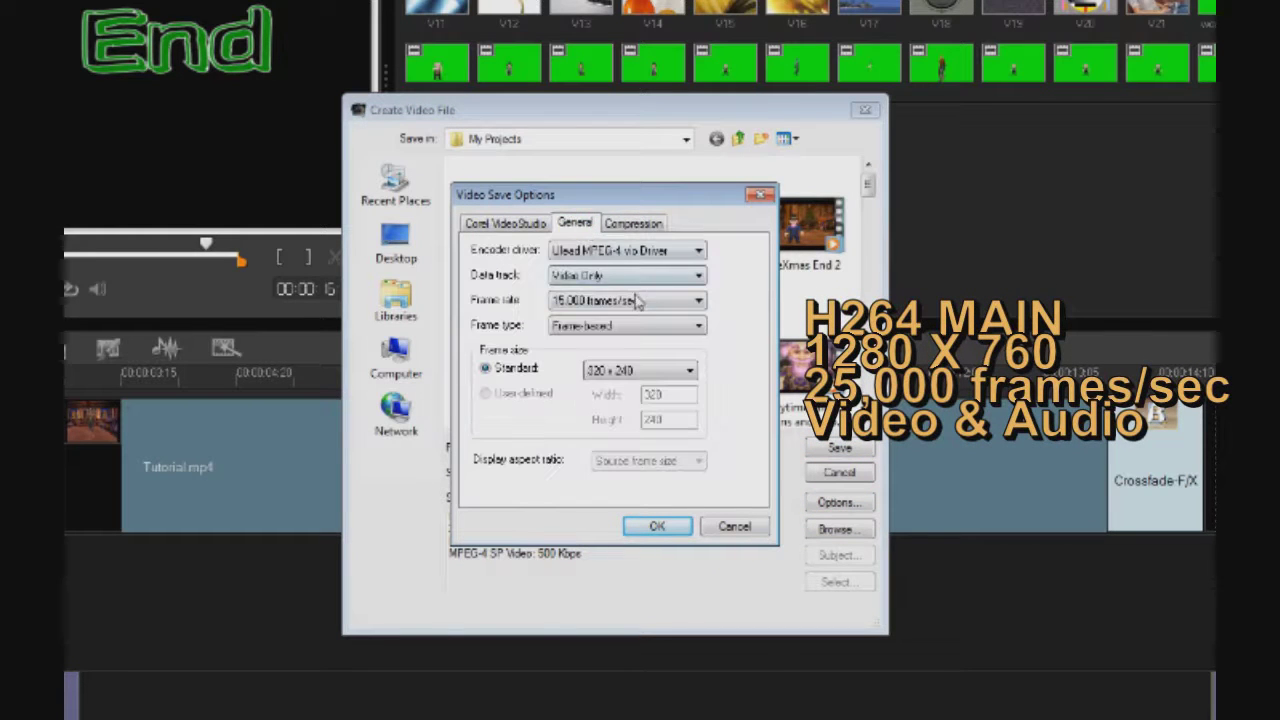
{"action": "left_click", "coordinate": [625, 372]}
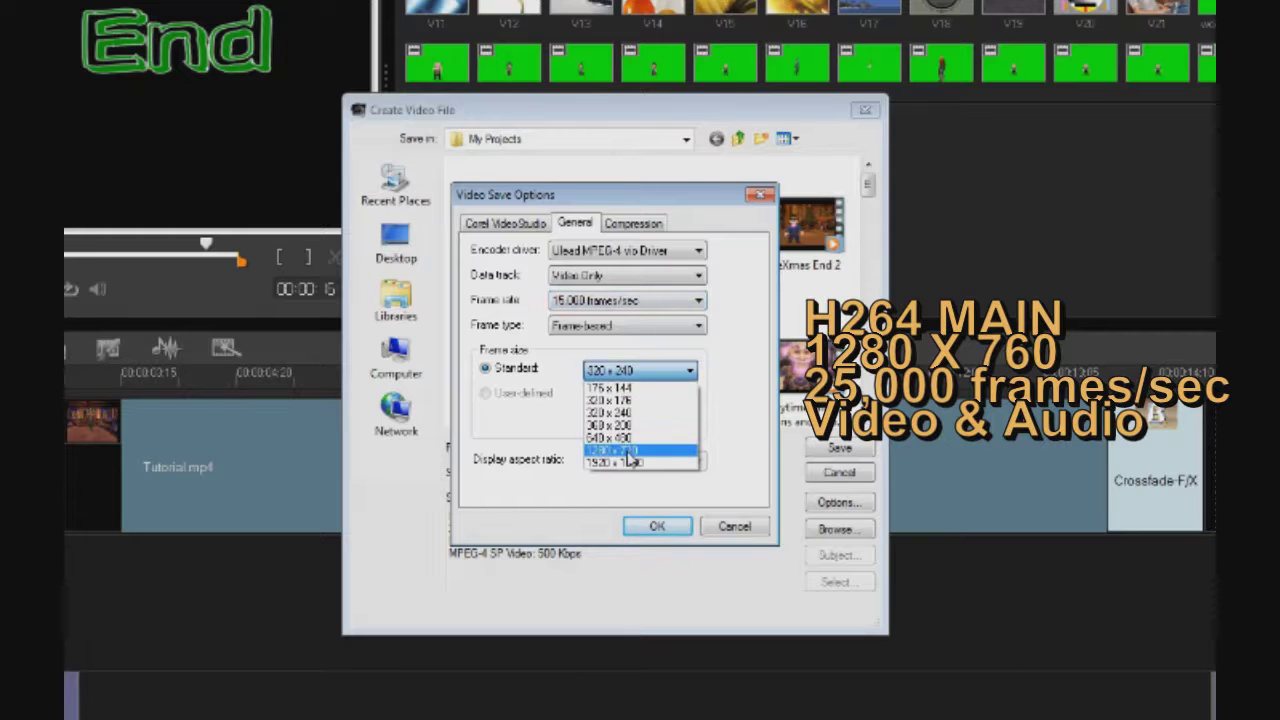
{"action": "left_click", "coordinate": [620, 449]}
{"action": "left_click", "coordinate": [610, 300]}
{"action": "left_click", "coordinate": [608, 324]}
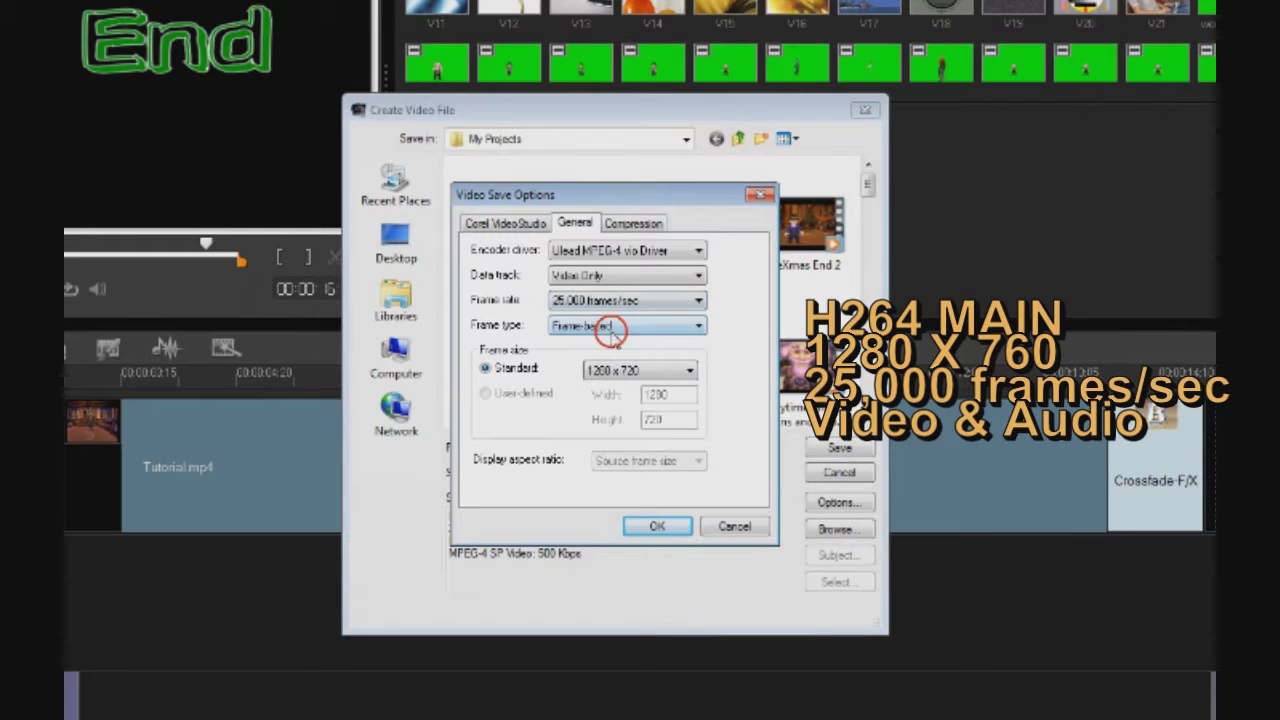
{"action": "left_click", "coordinate": [604, 283]}
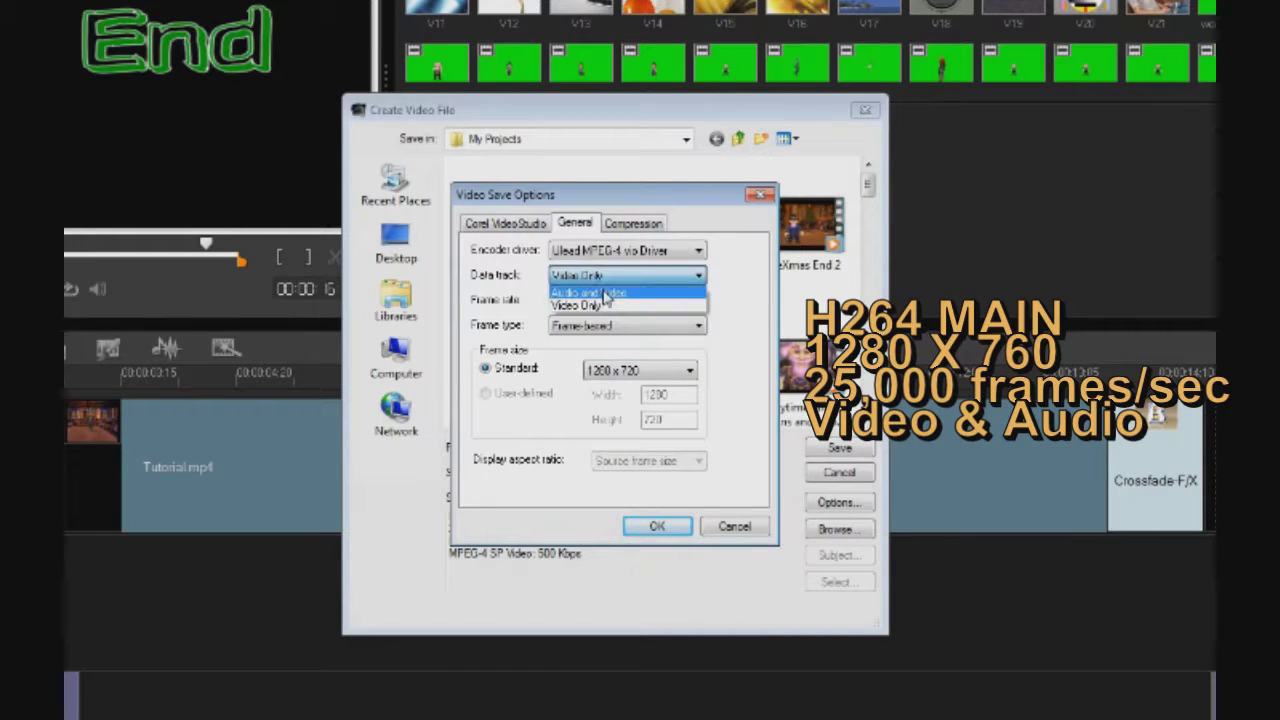
{"action": "left_click", "coordinate": [603, 293]}
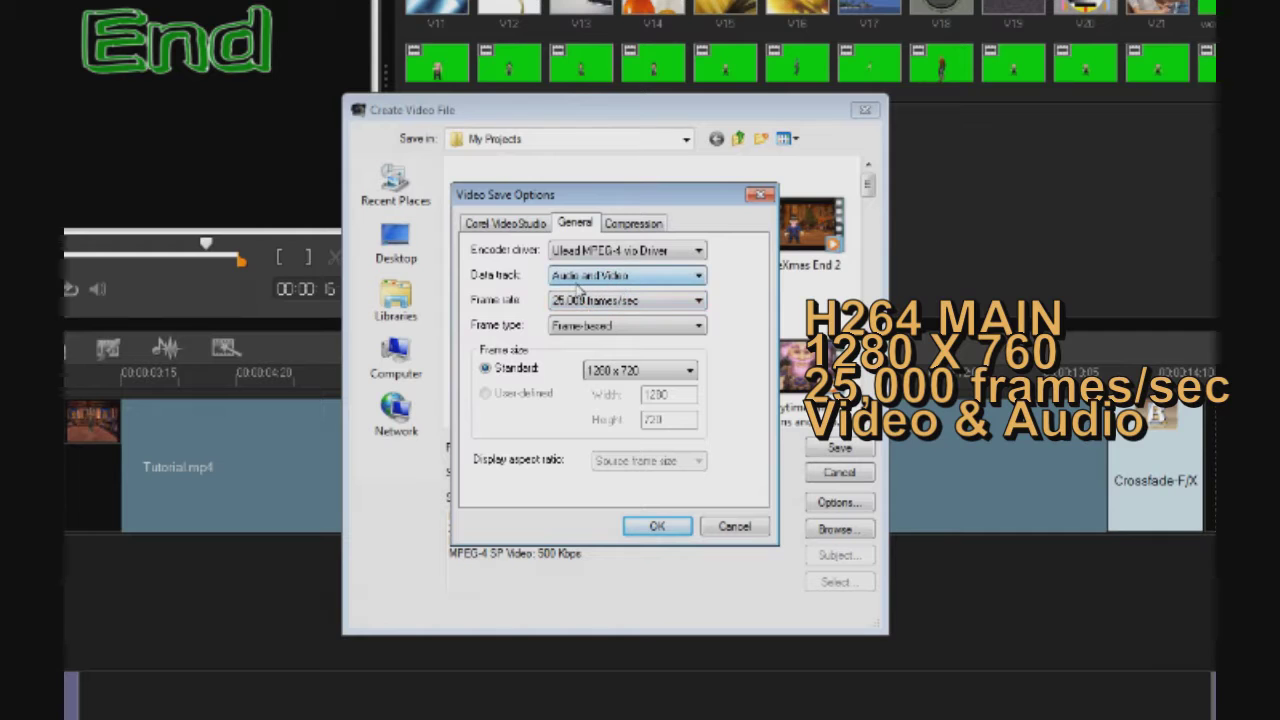
{"action": "left_click", "coordinate": [510, 222]}
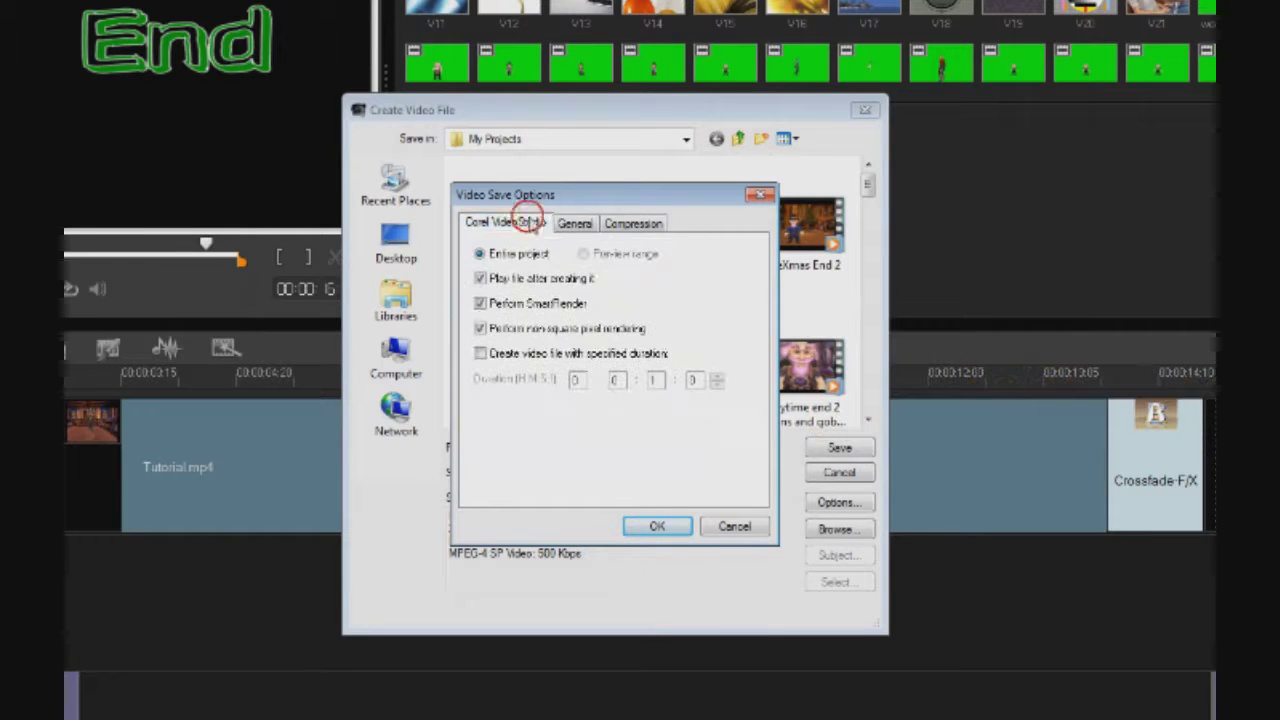
{"action": "left_click", "coordinate": [656, 526]}
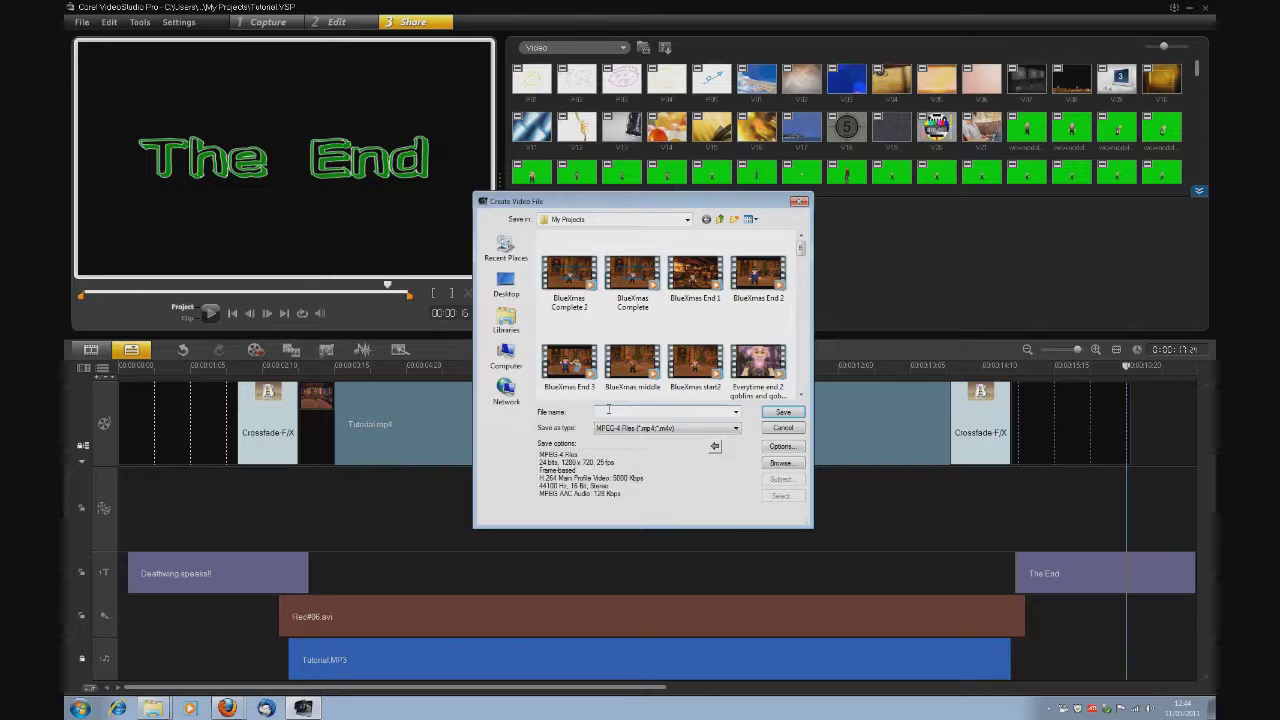
Name the video file Tutorial and save it in My Projects.
{"action": "left_click", "coordinate": [608, 411]}
{"action": "type", "text": "Tutorial1"}
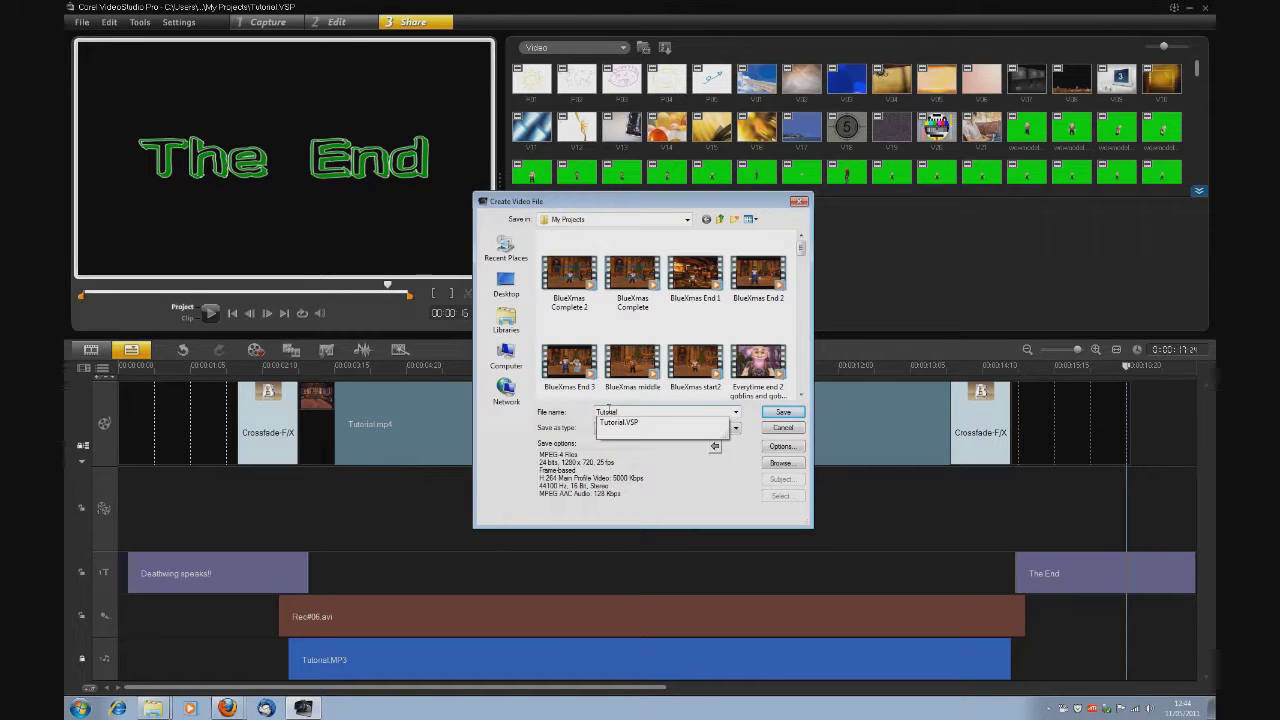
{"action": "left_click", "coordinate": [779, 413]}
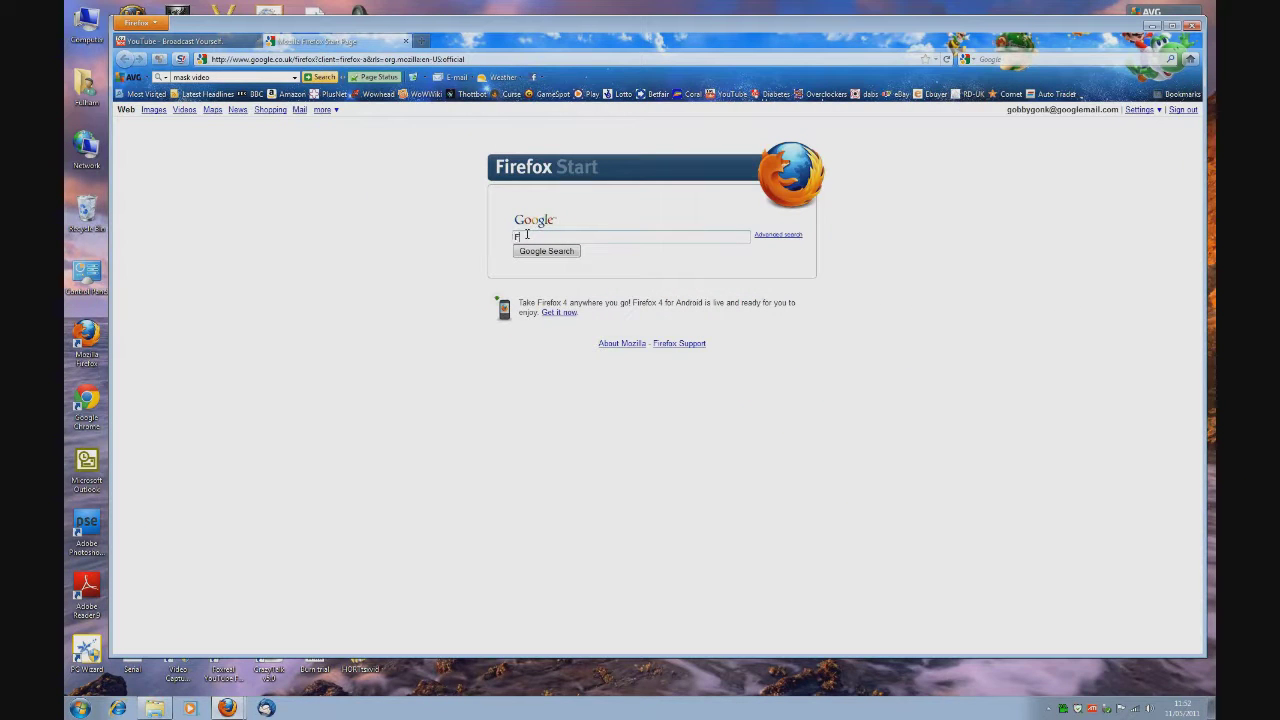
Switch to Firefox and search Google for Fraps and for Zsoft.
{"action": "key", "text": "Return"}
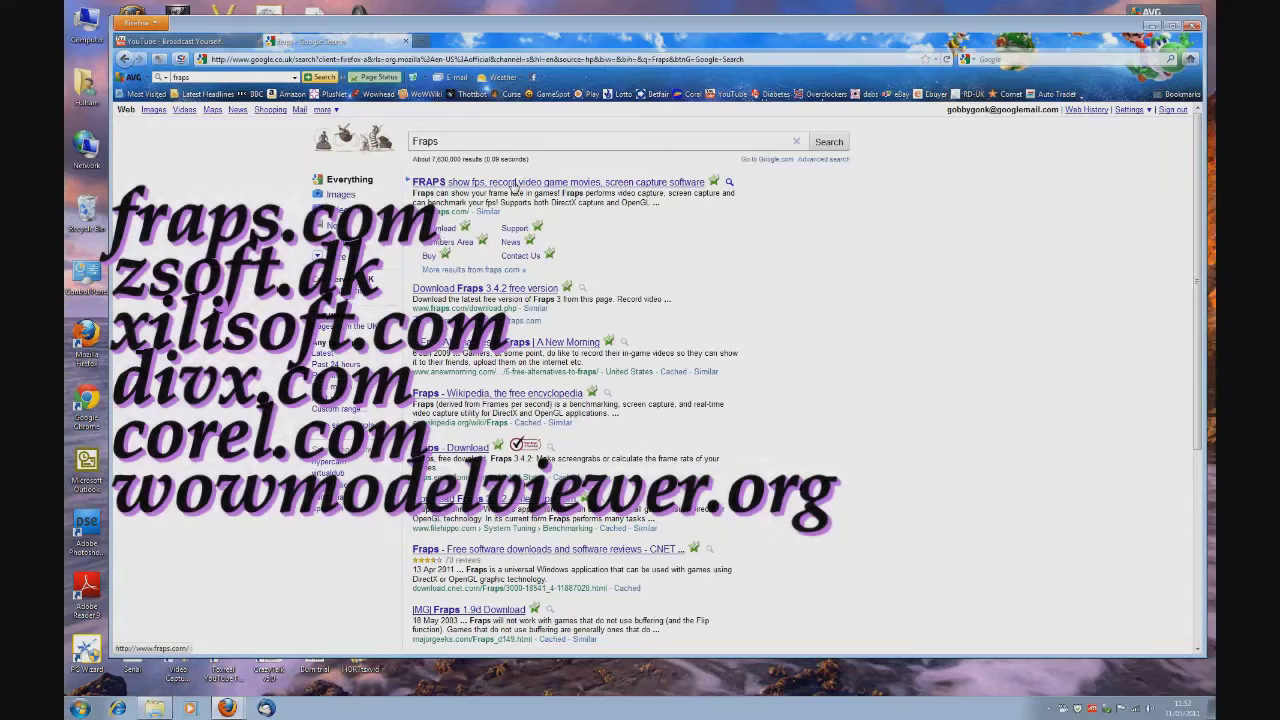
{"action": "left_click", "coordinate": [480, 140]}
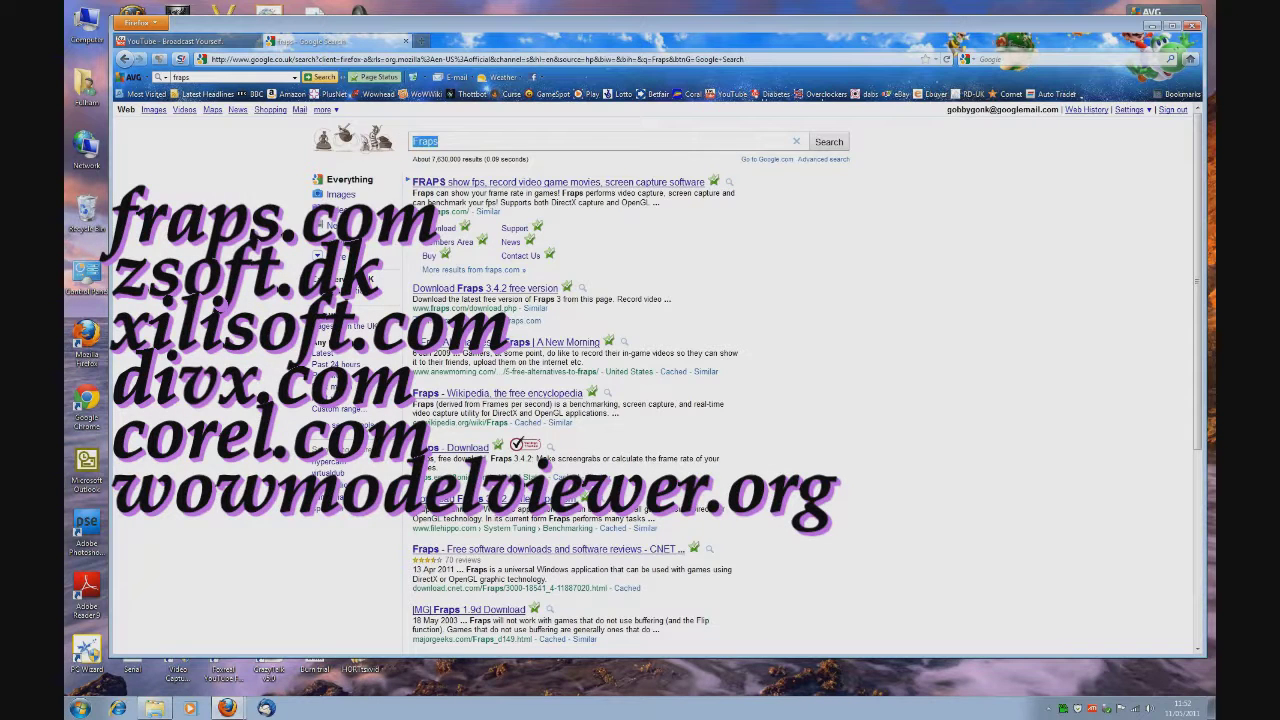
{"action": "type", "text": "Zsoft"}
{"action": "key", "text": "Return"}
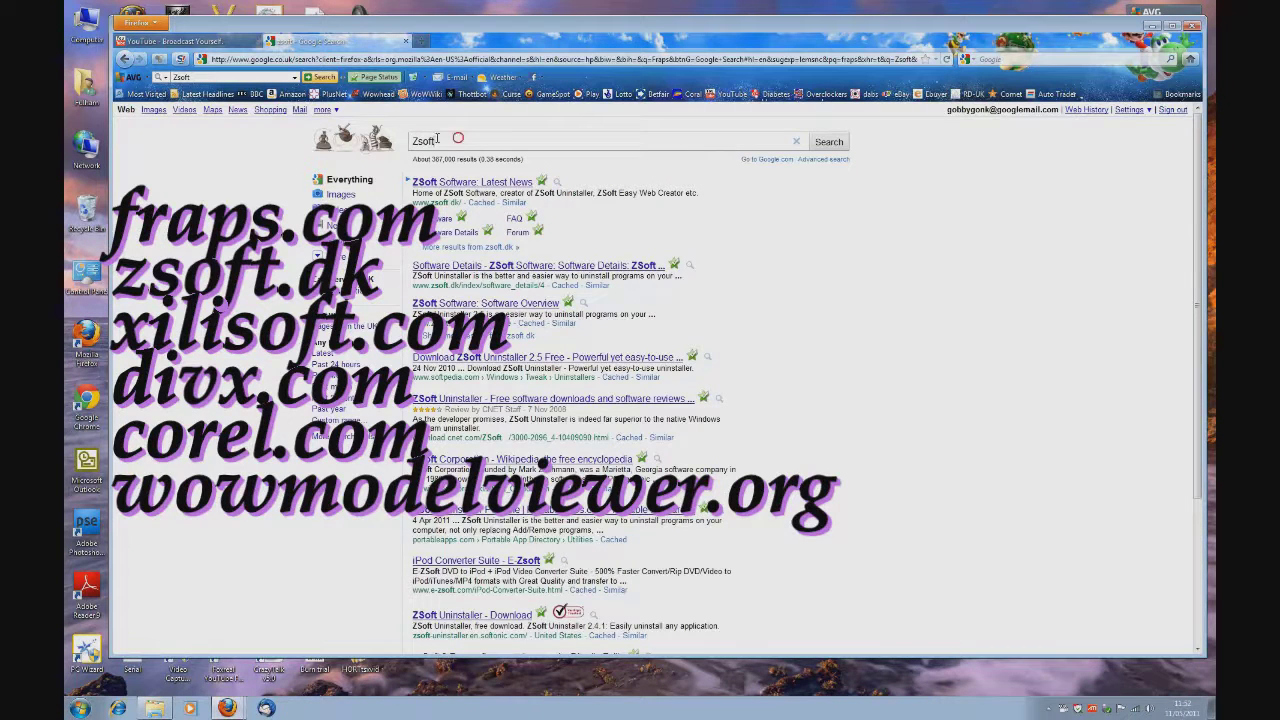
Search Google for wowmodelviewer and open the WoW Model Viewer website.
{"action": "type", "text": "ow"}
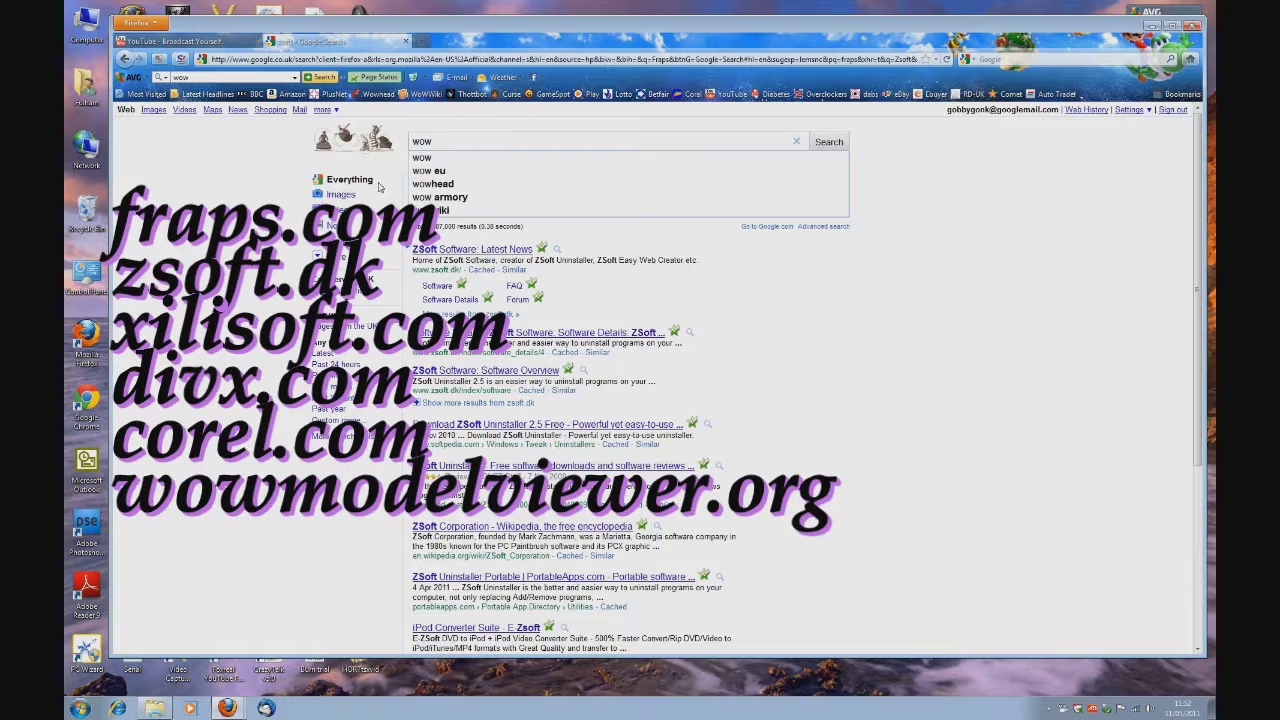
{"action": "type", "text": "modelviewr"}
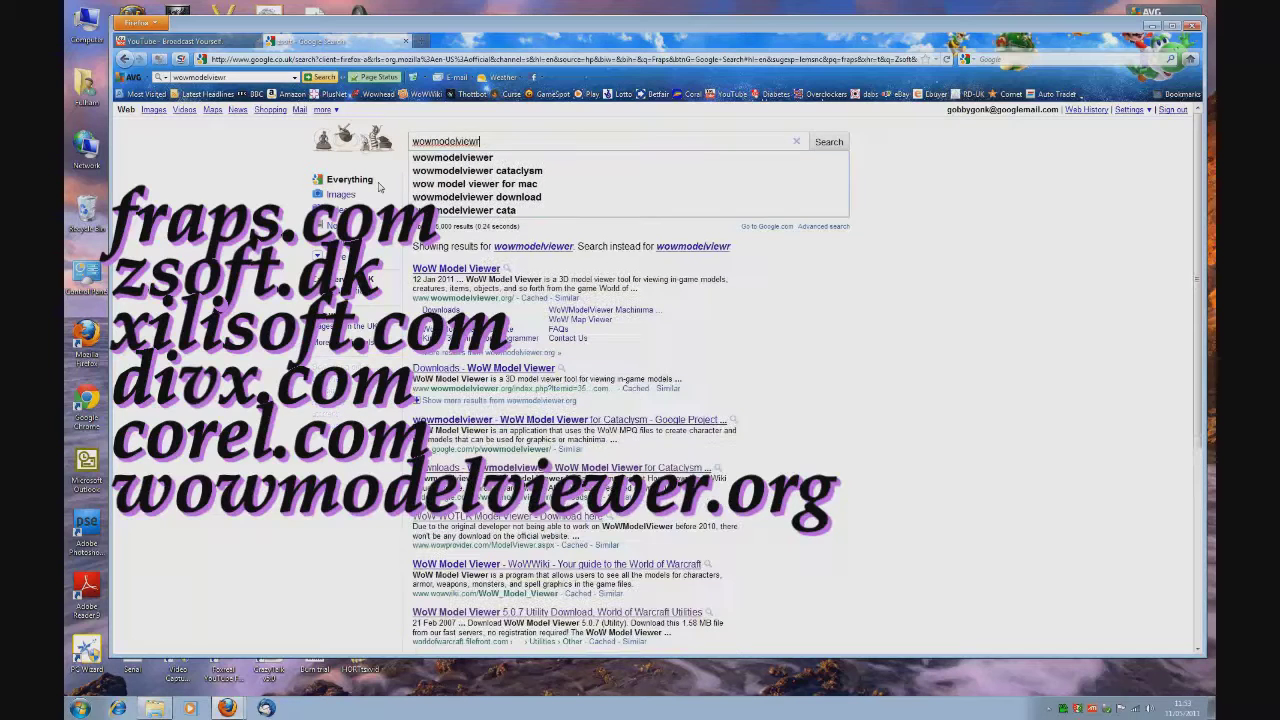
{"action": "key", "text": "BackSpace"}
{"action": "type", "text": "er"}
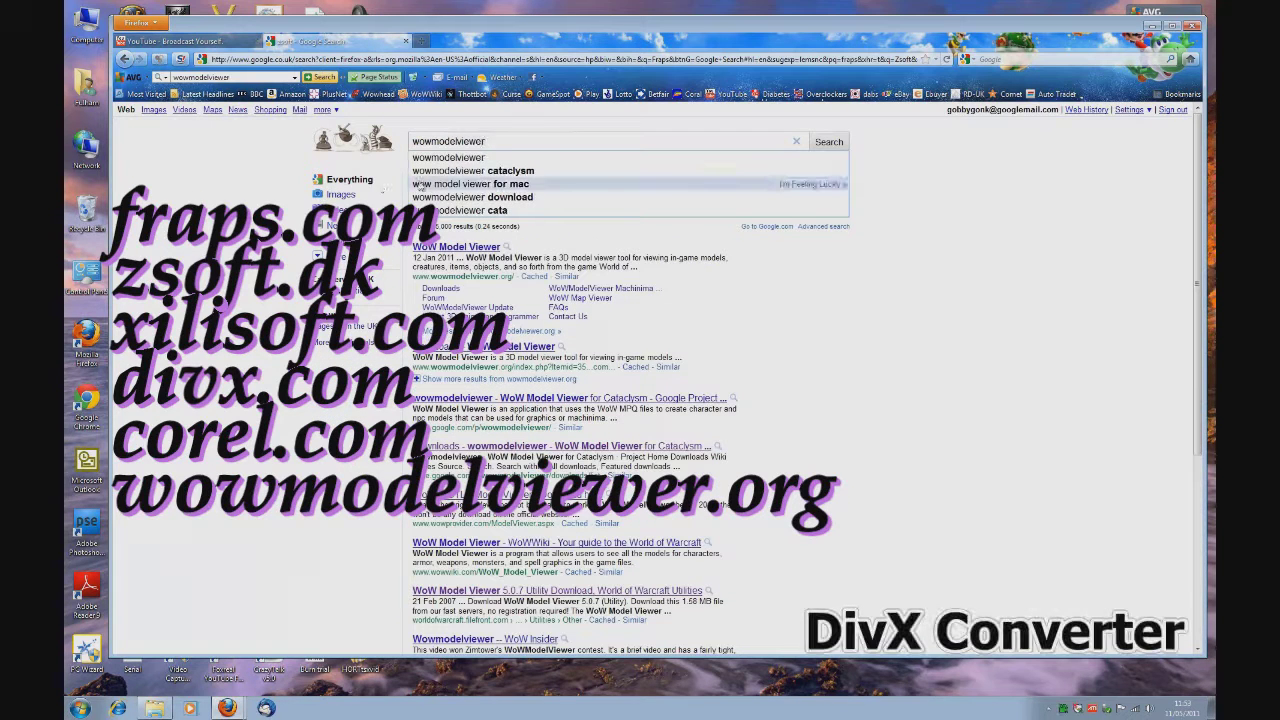
{"action": "left_click", "coordinate": [449, 176]}
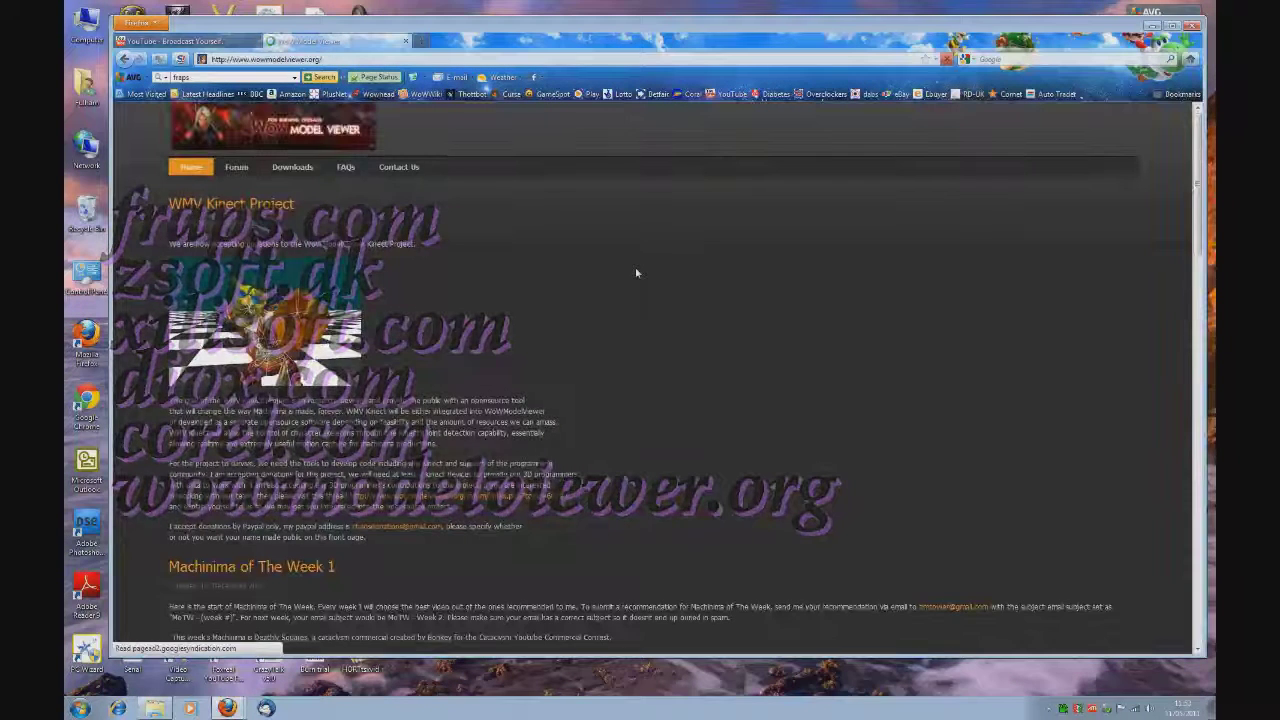
Bookmark the WoW Model Viewer page under its suggested name in the Bookmarks Menu folder.
{"action": "mouse_move", "coordinate": [291, 174]}
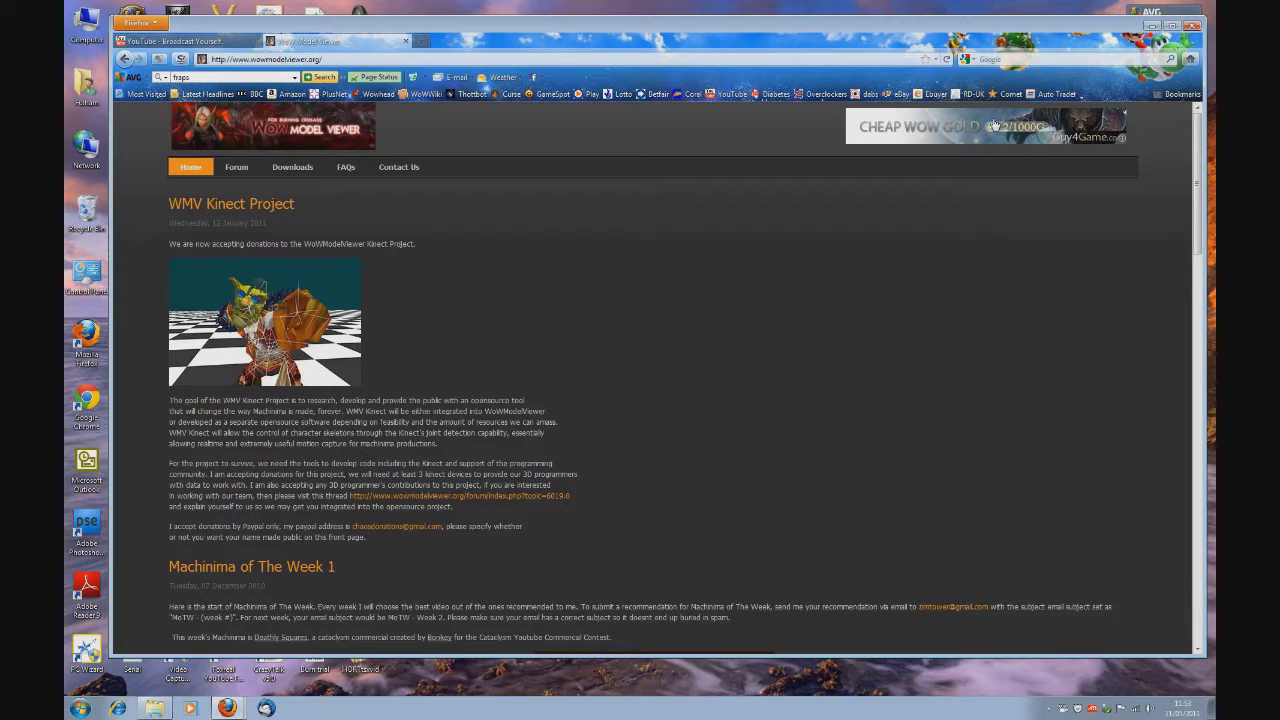
{"action": "left_click", "coordinate": [1176, 94]}
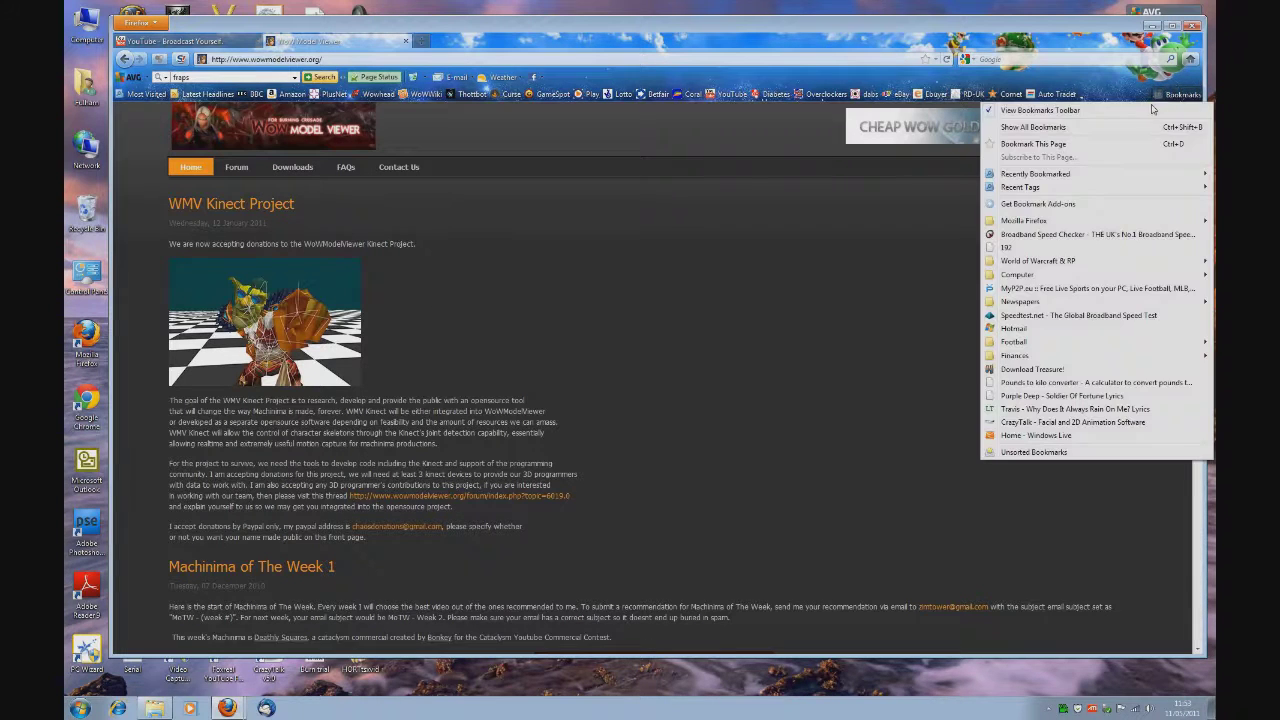
{"action": "left_click", "coordinate": [1074, 148]}
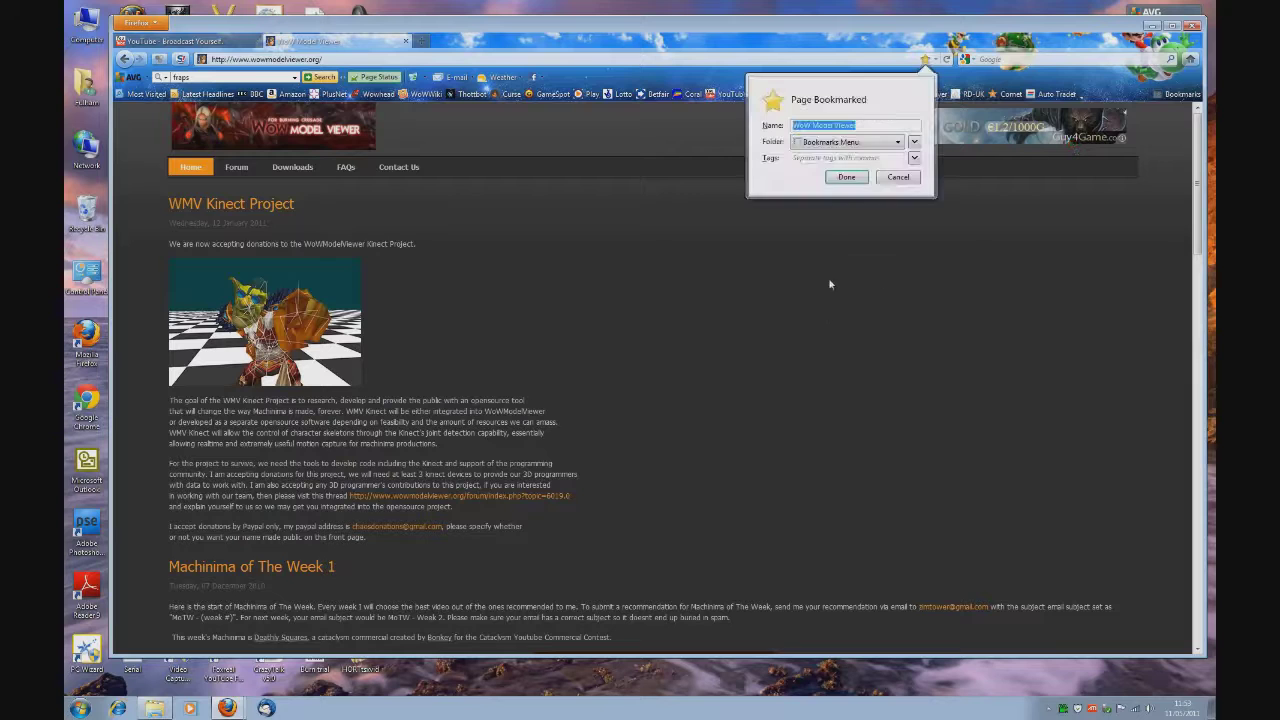
{"action": "left_click", "coordinate": [846, 177]}
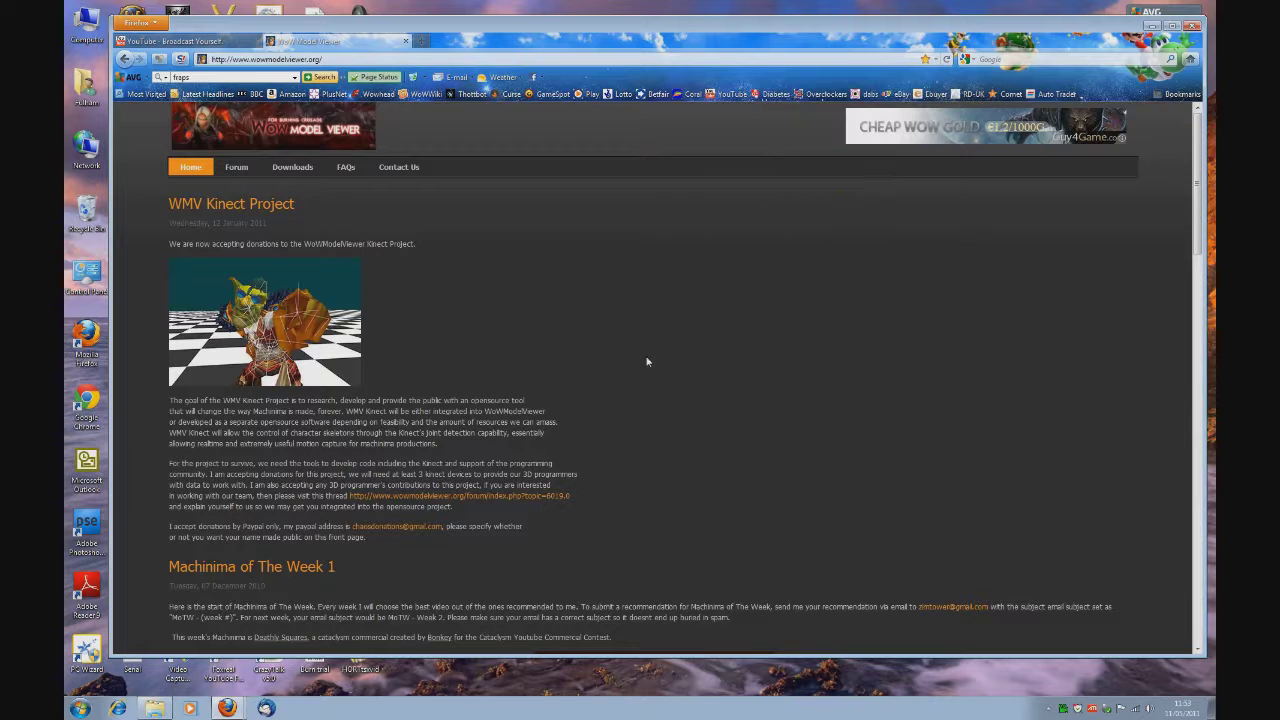